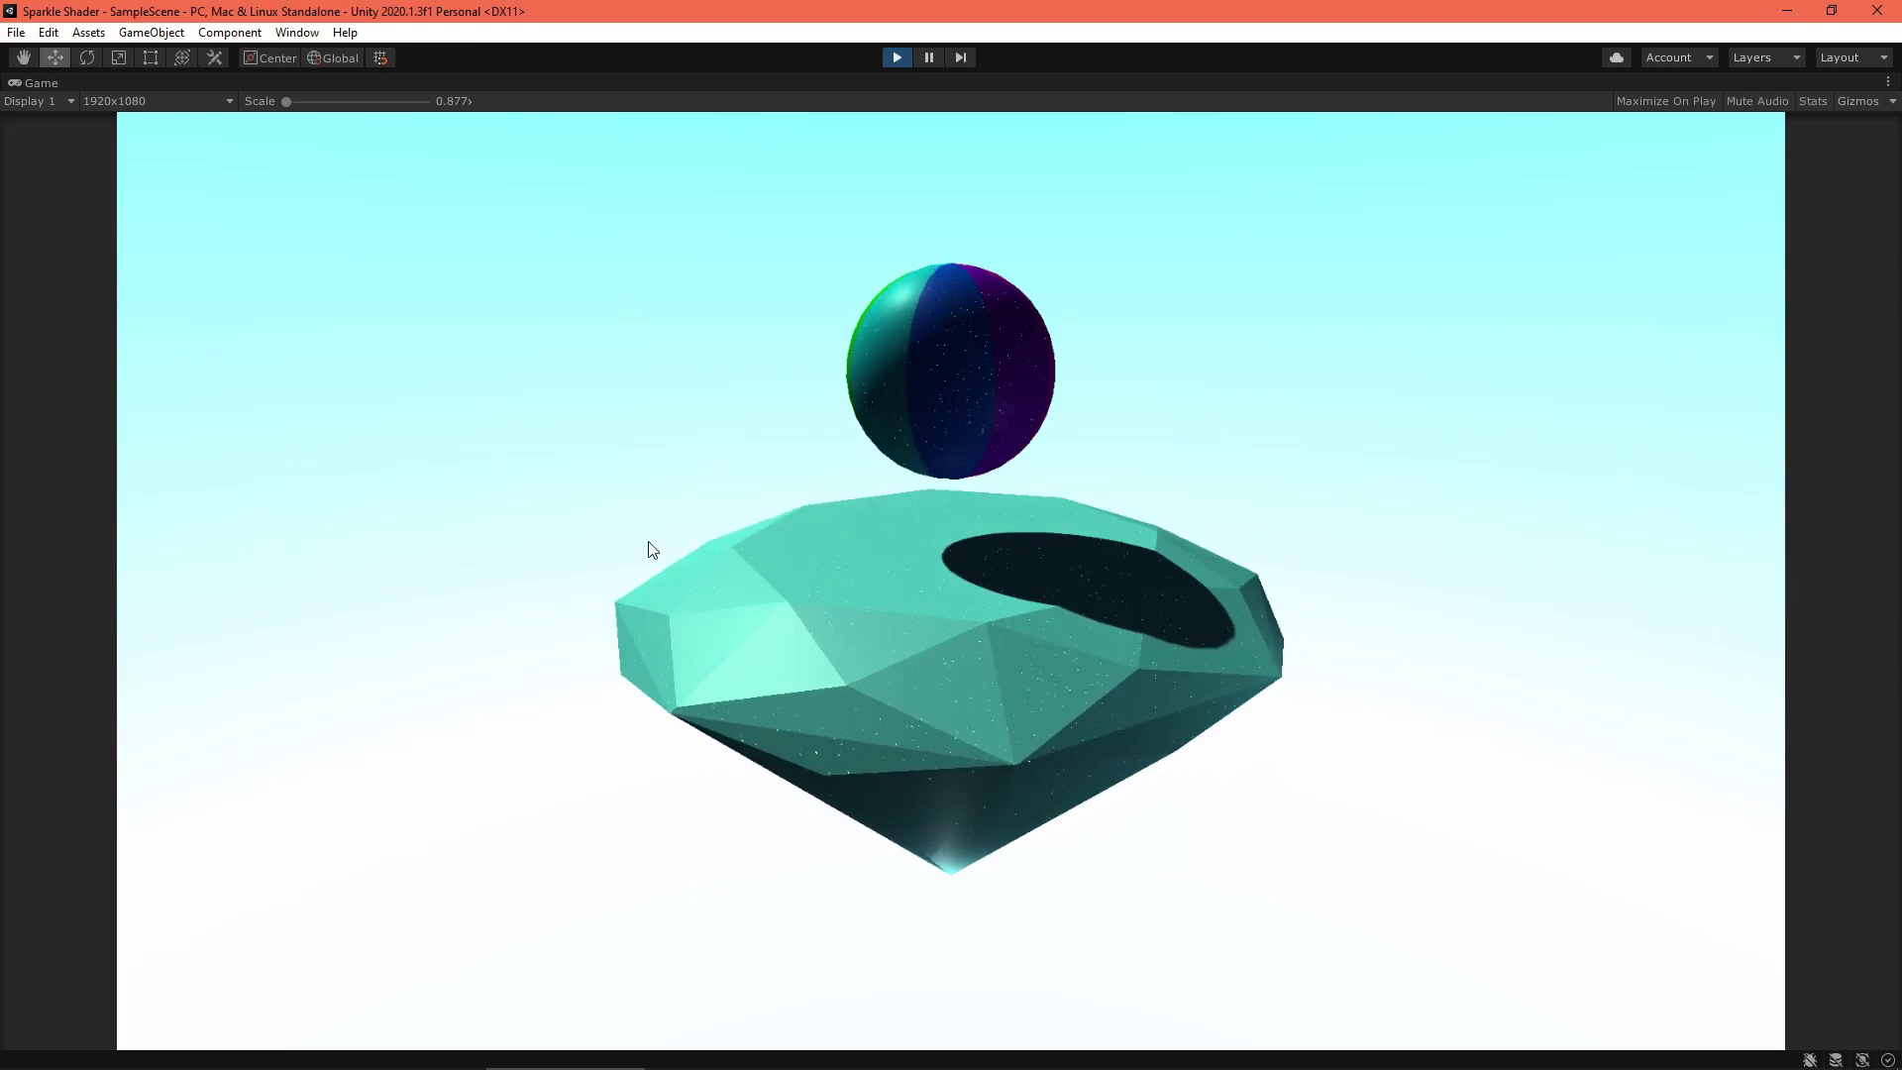
Step: Restore the maximized Game view to the normal editor layout and stop play mode
right_click(48, 85)
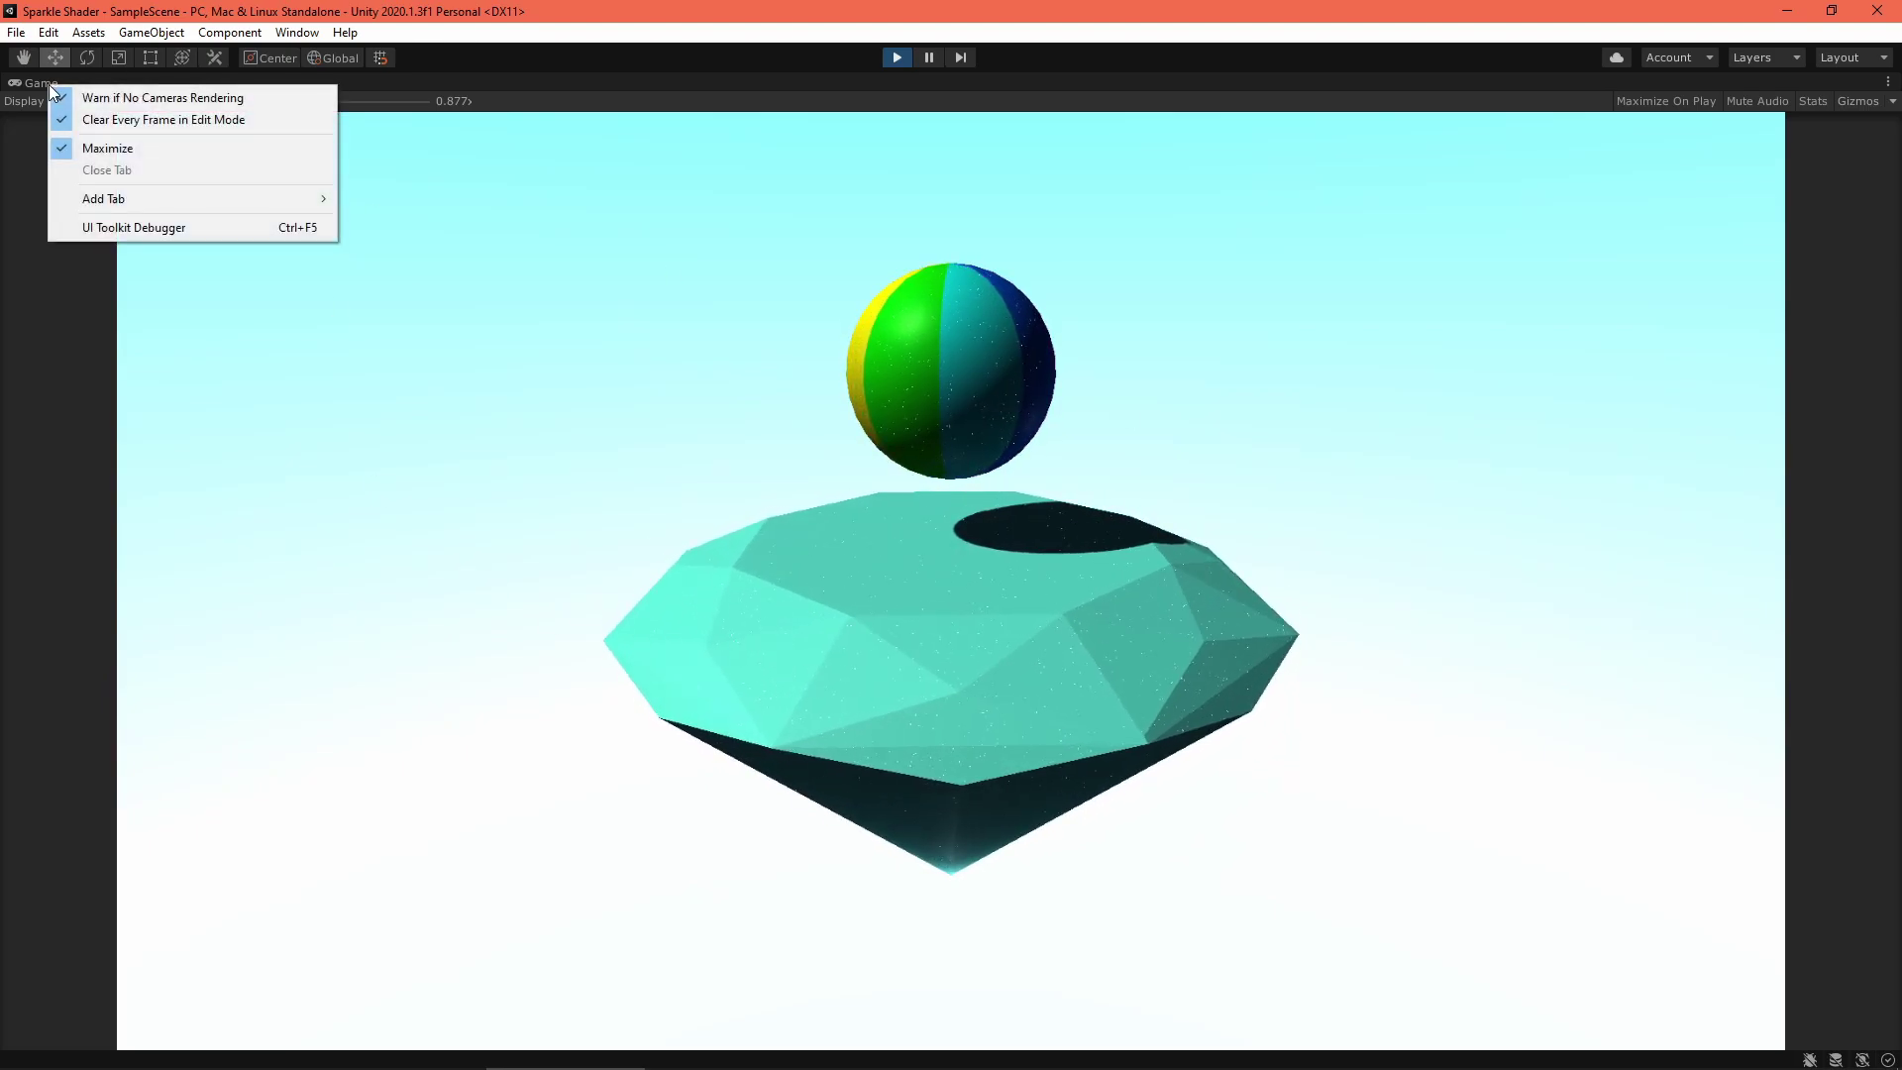
left_click(127, 148)
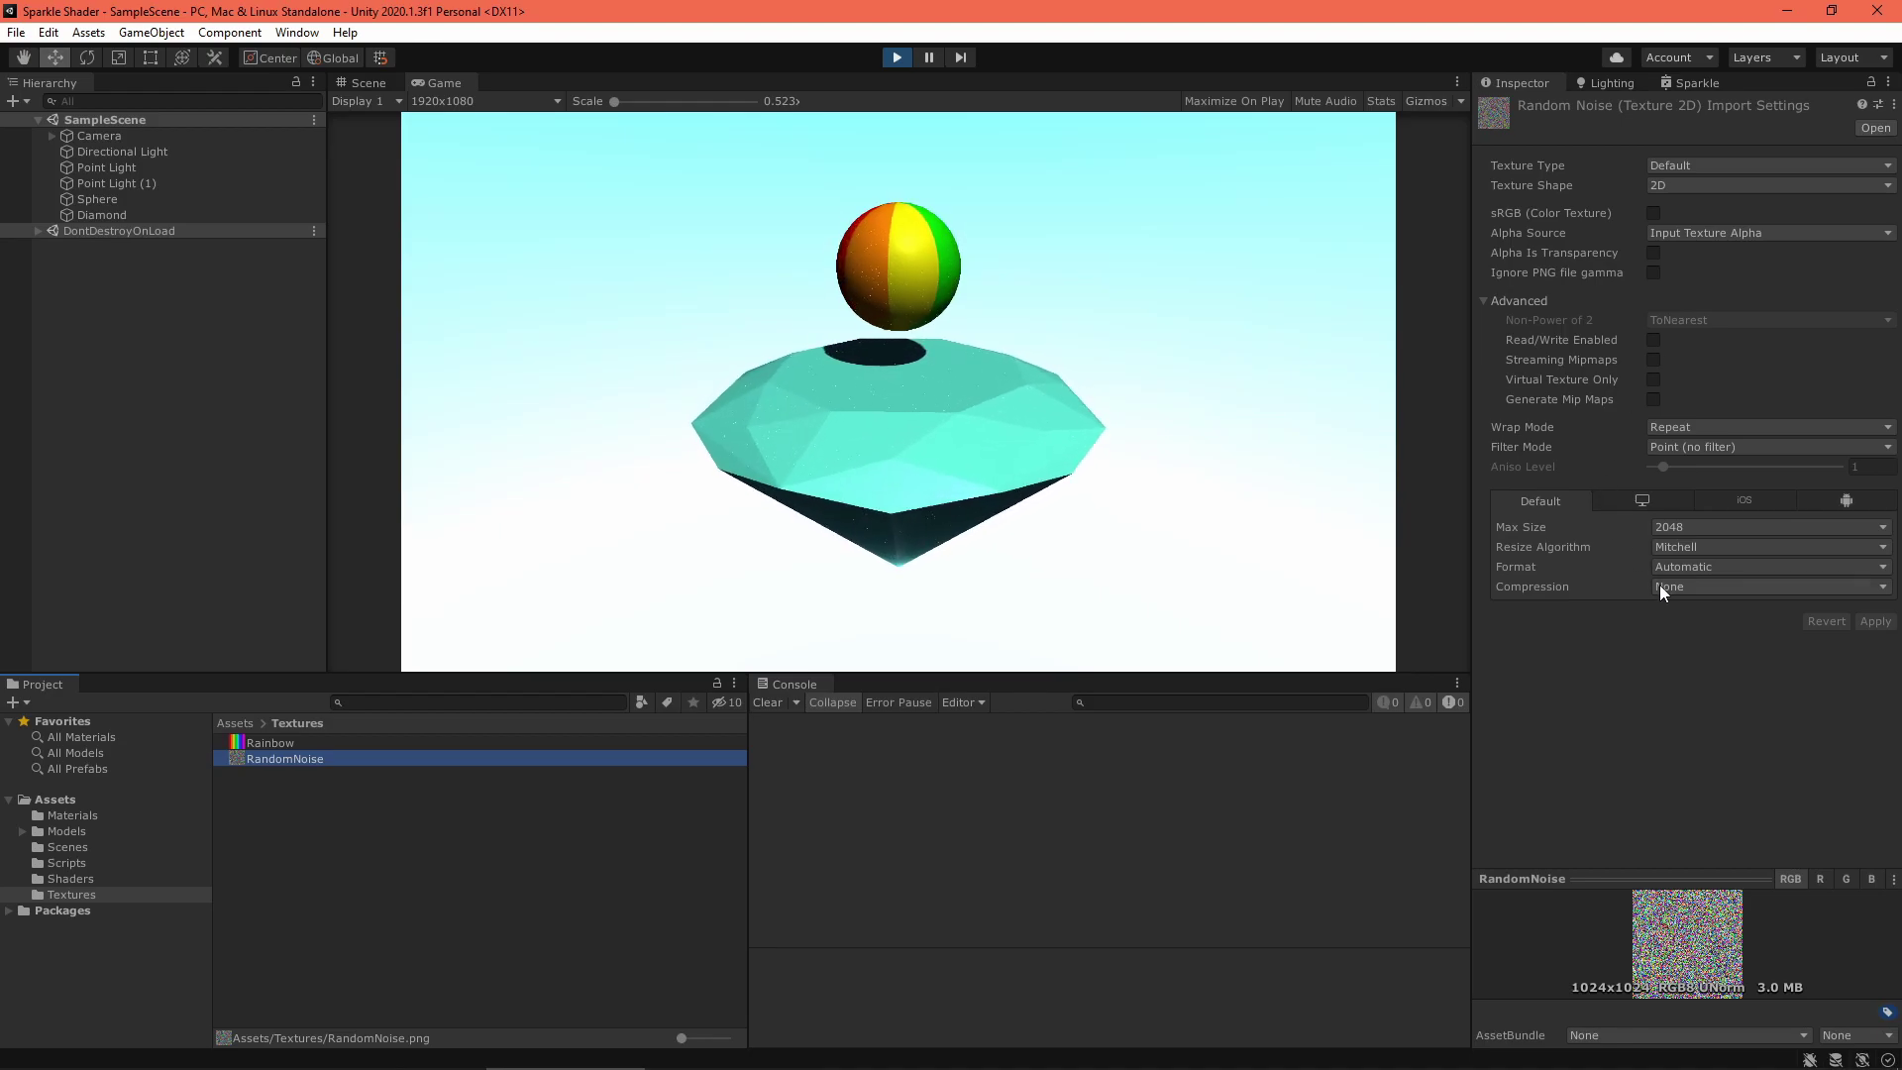
left_click(891, 61)
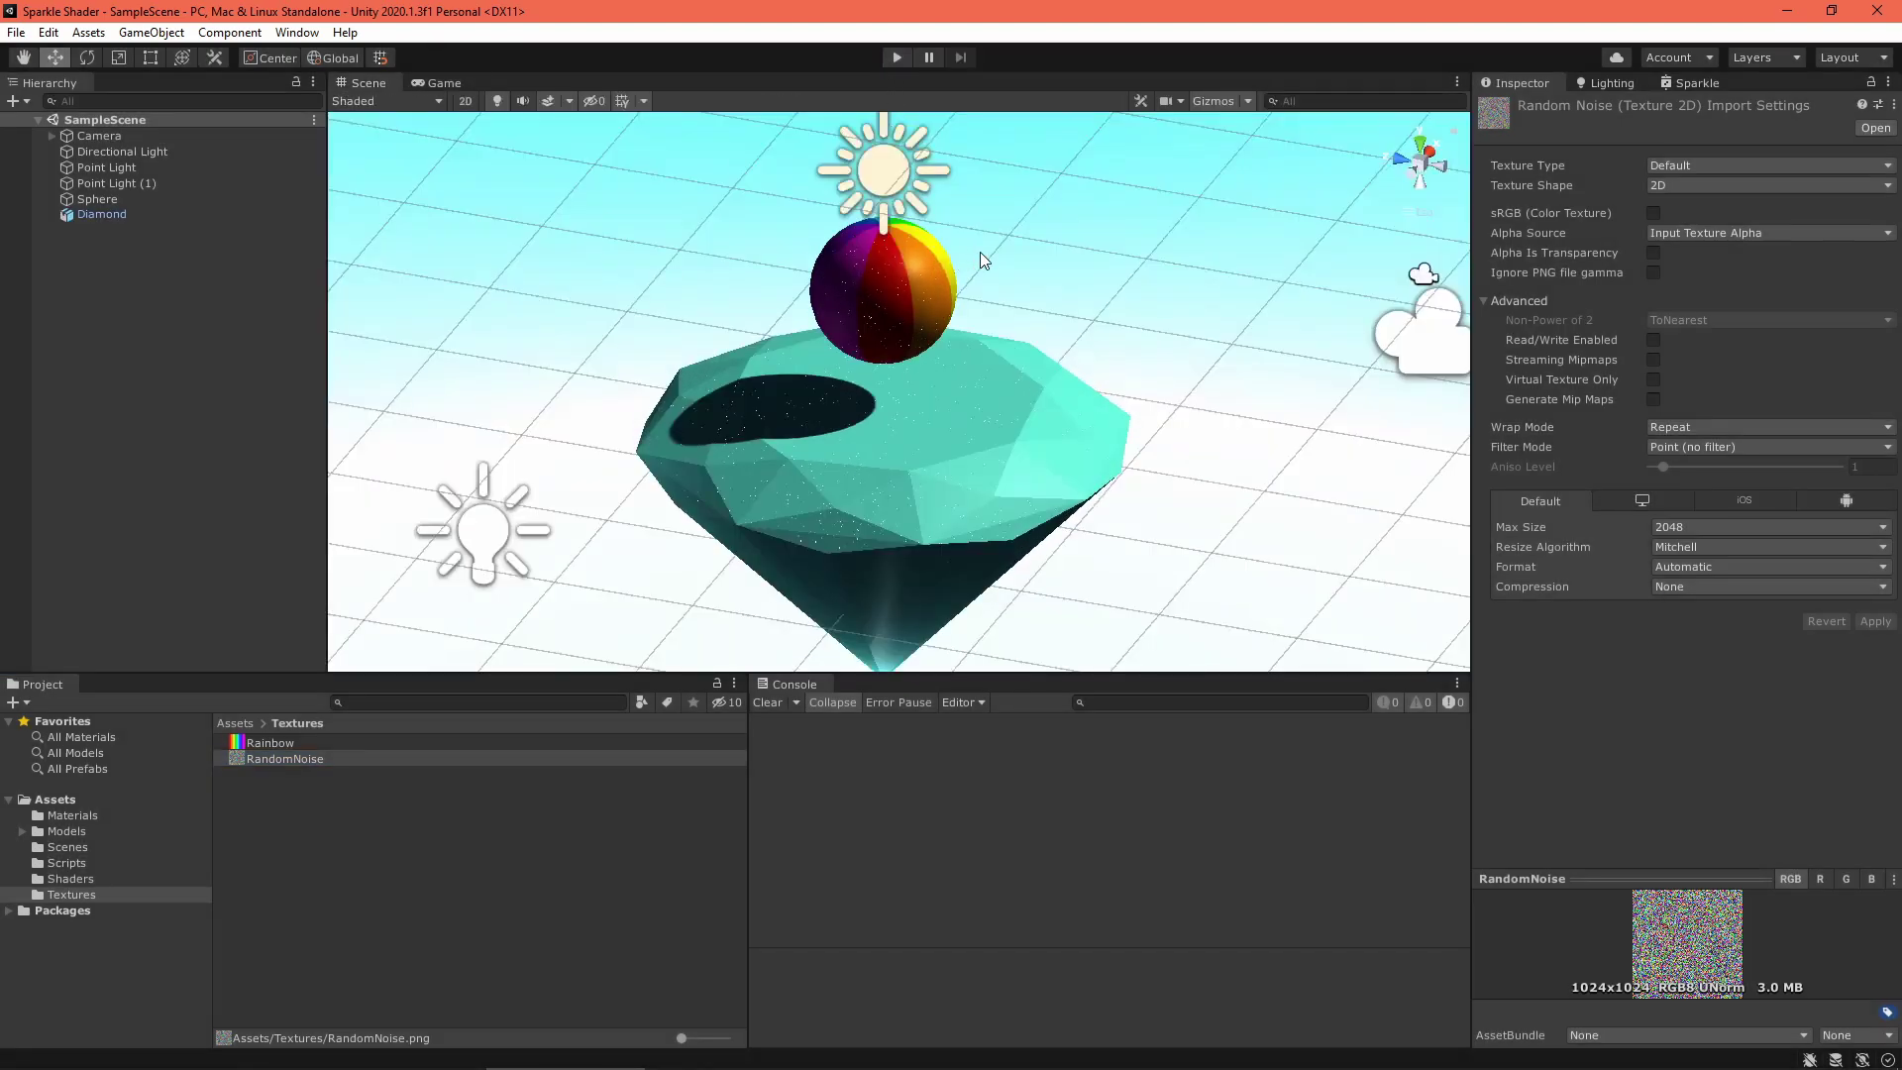
Step: Switch to Notepad++ to look through the Sparkle.shader code, including its fragment function and properties, and close it
key("alt+Tab")
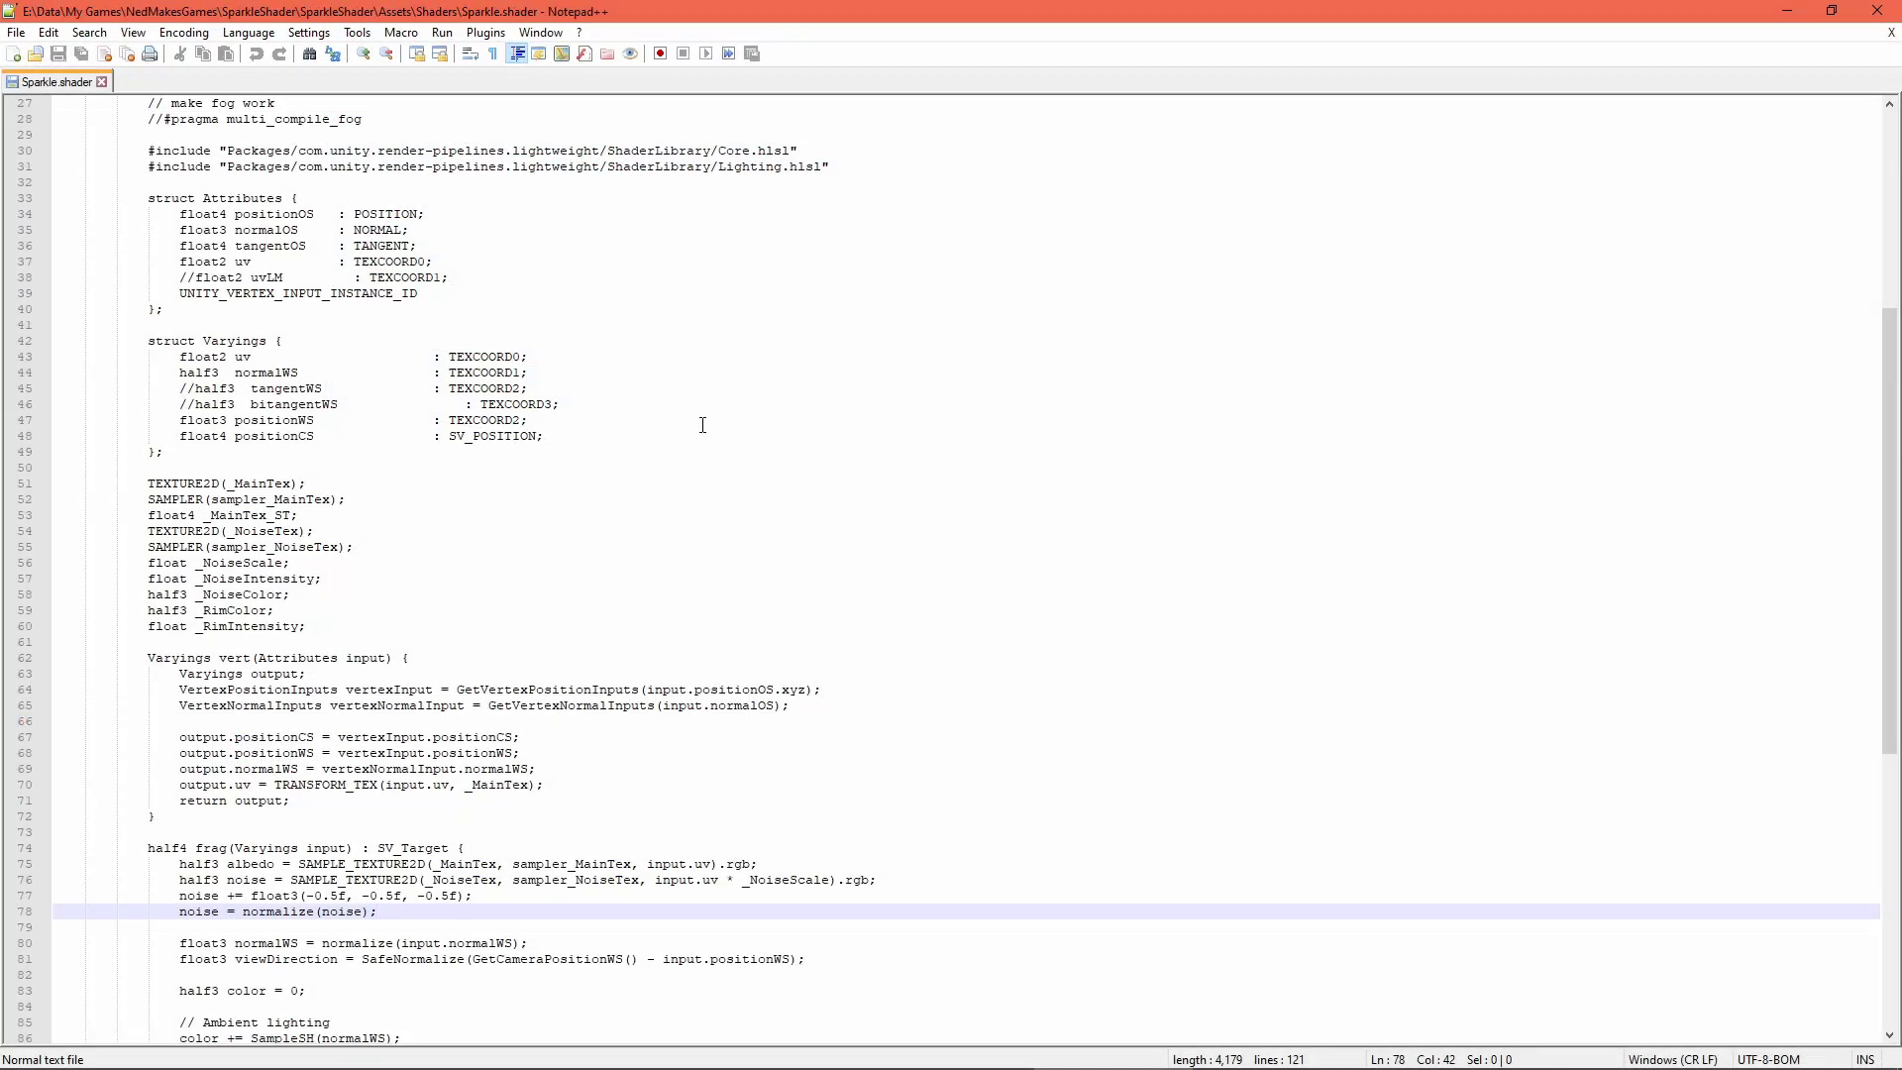
scroll(701, 428, "down", 12)
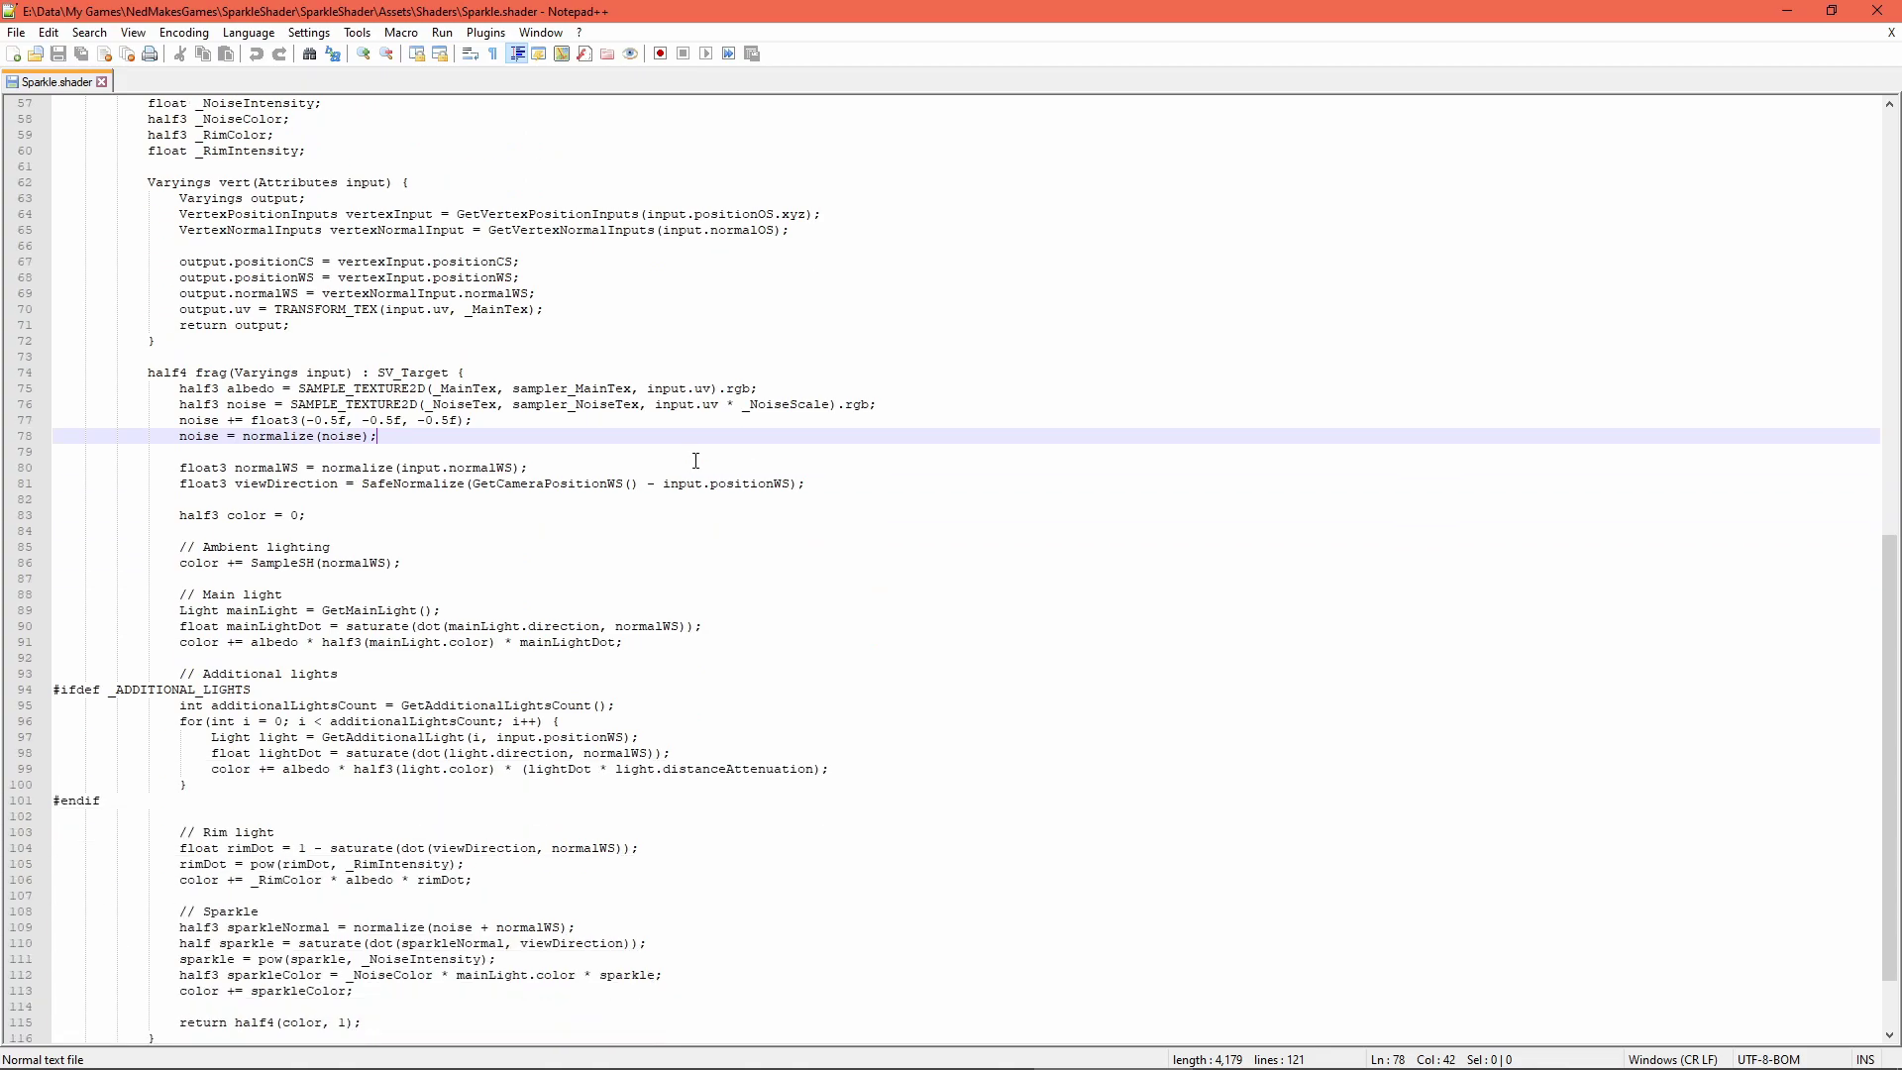
scroll(700, 508, "up", 15)
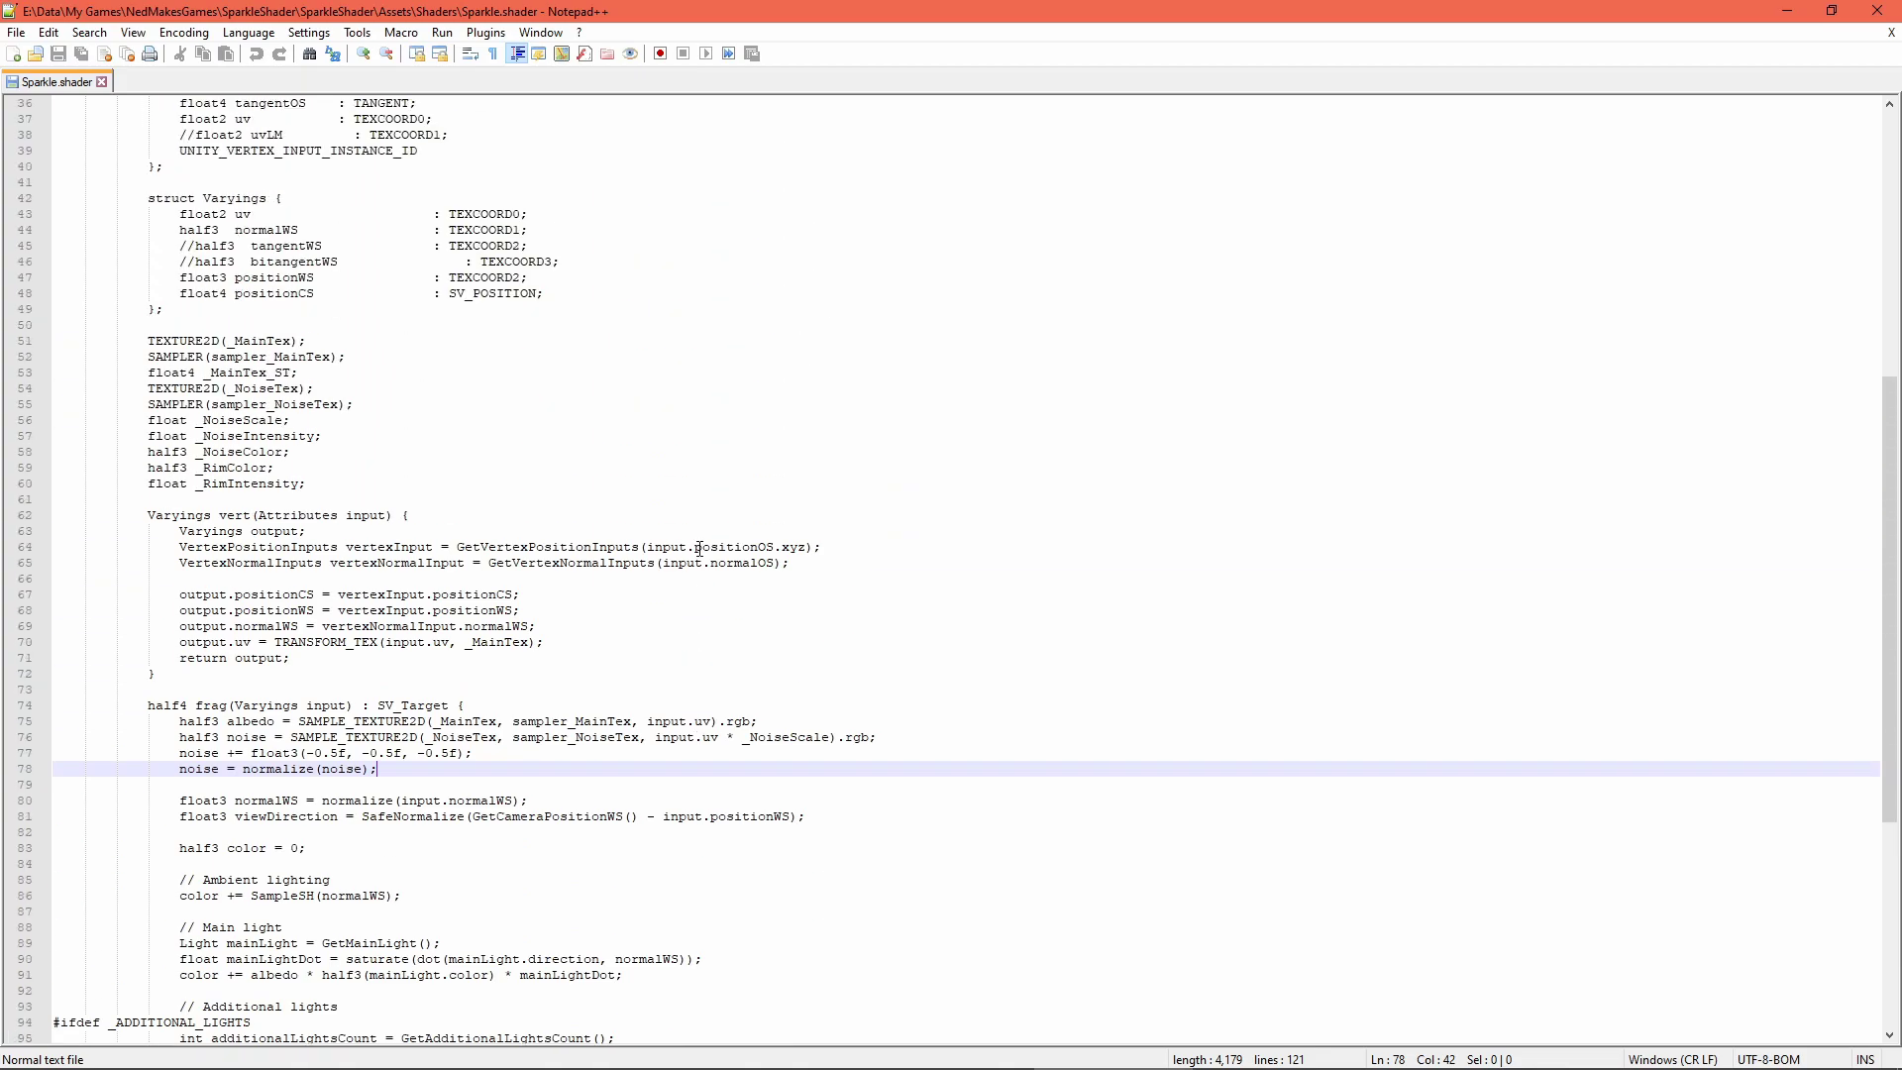
scroll(699, 548, "up", 6)
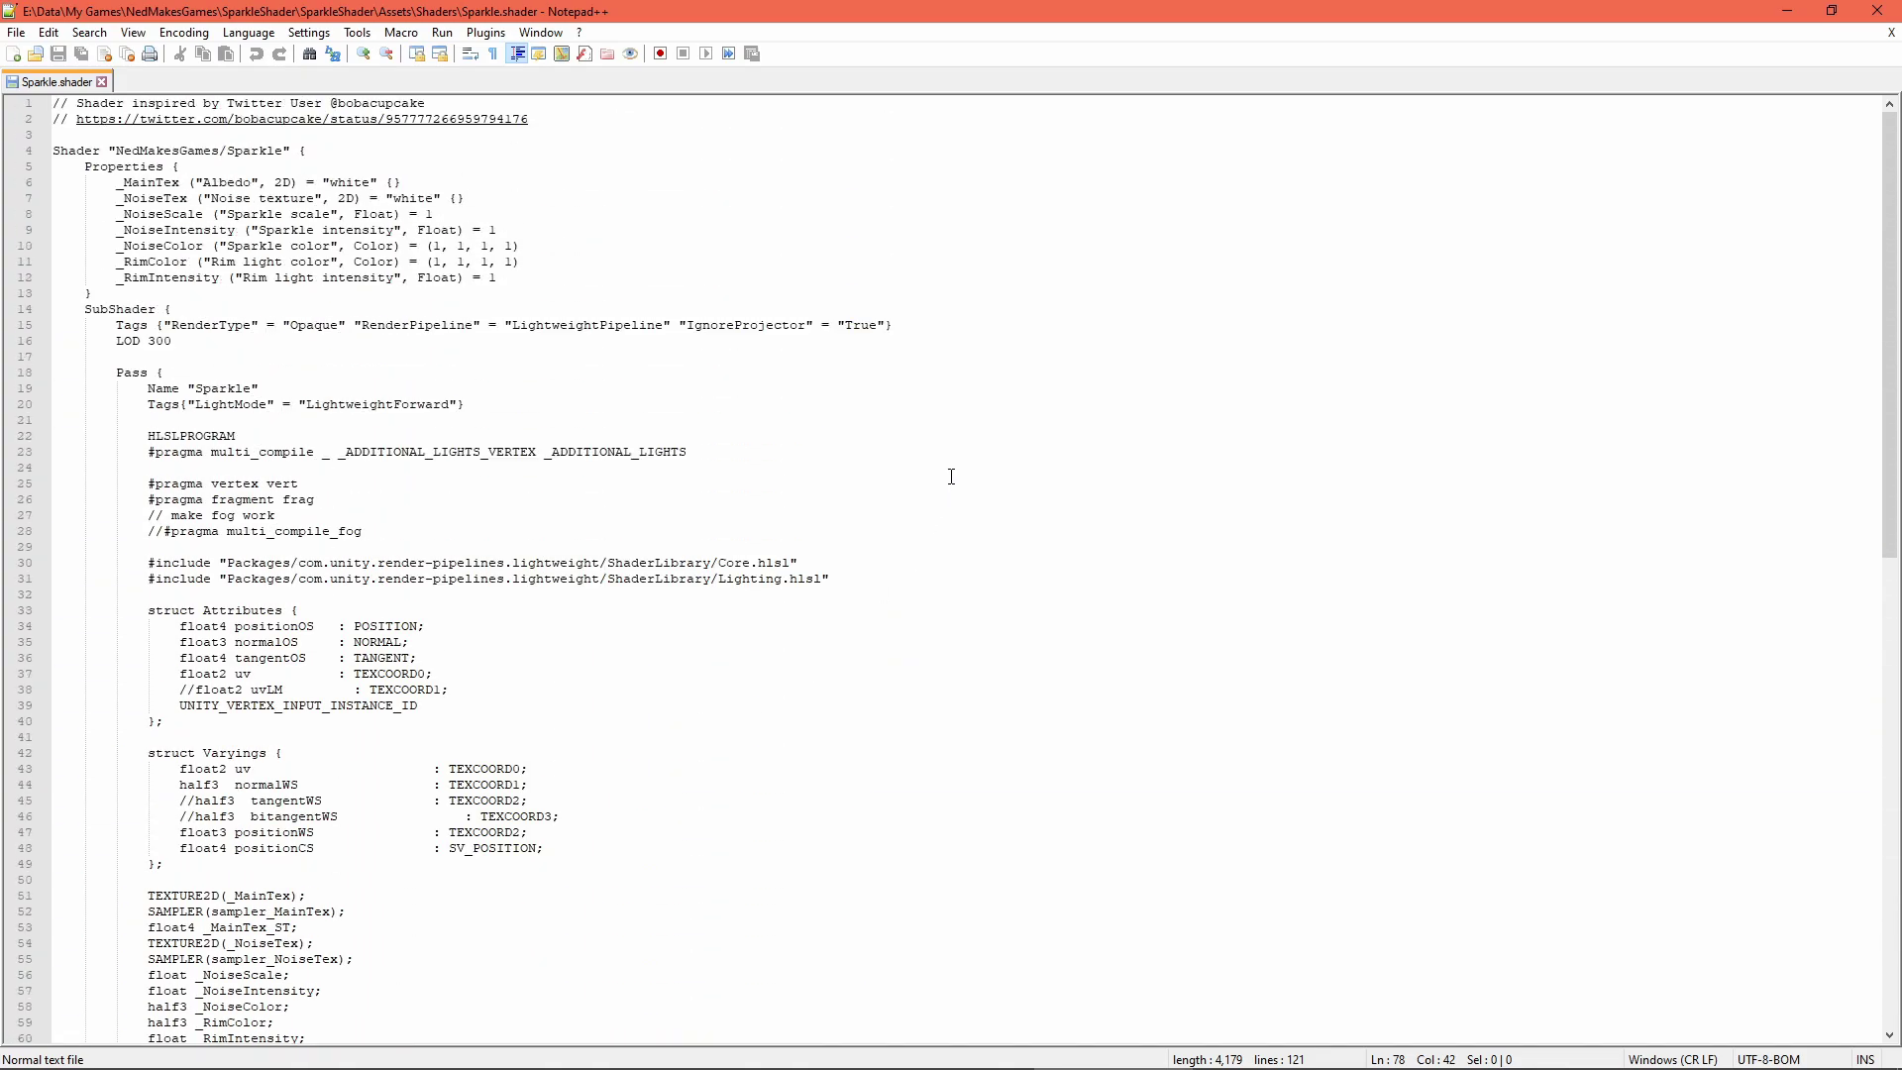
left_click(1873, 14)
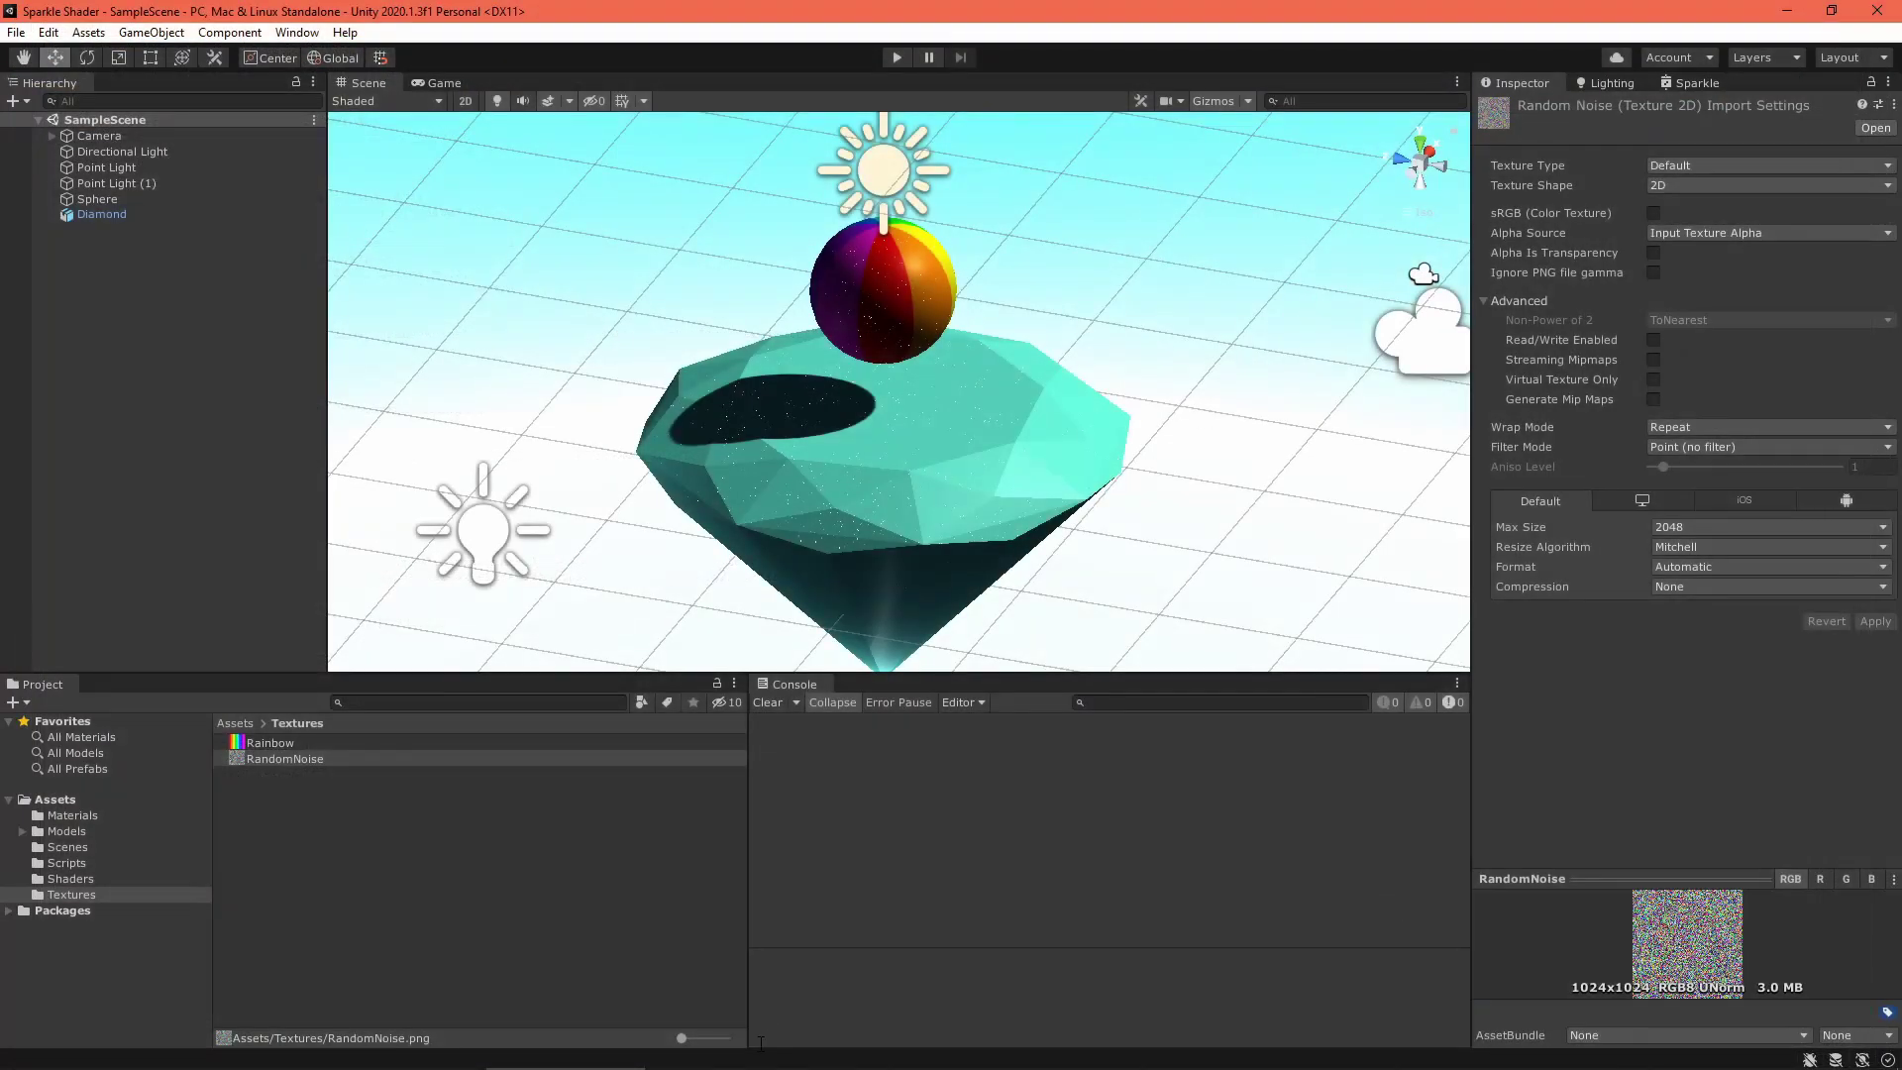
Step: Open the project's Shaders folder and check which shader types can be created there, without creating one
left_click(91, 878)
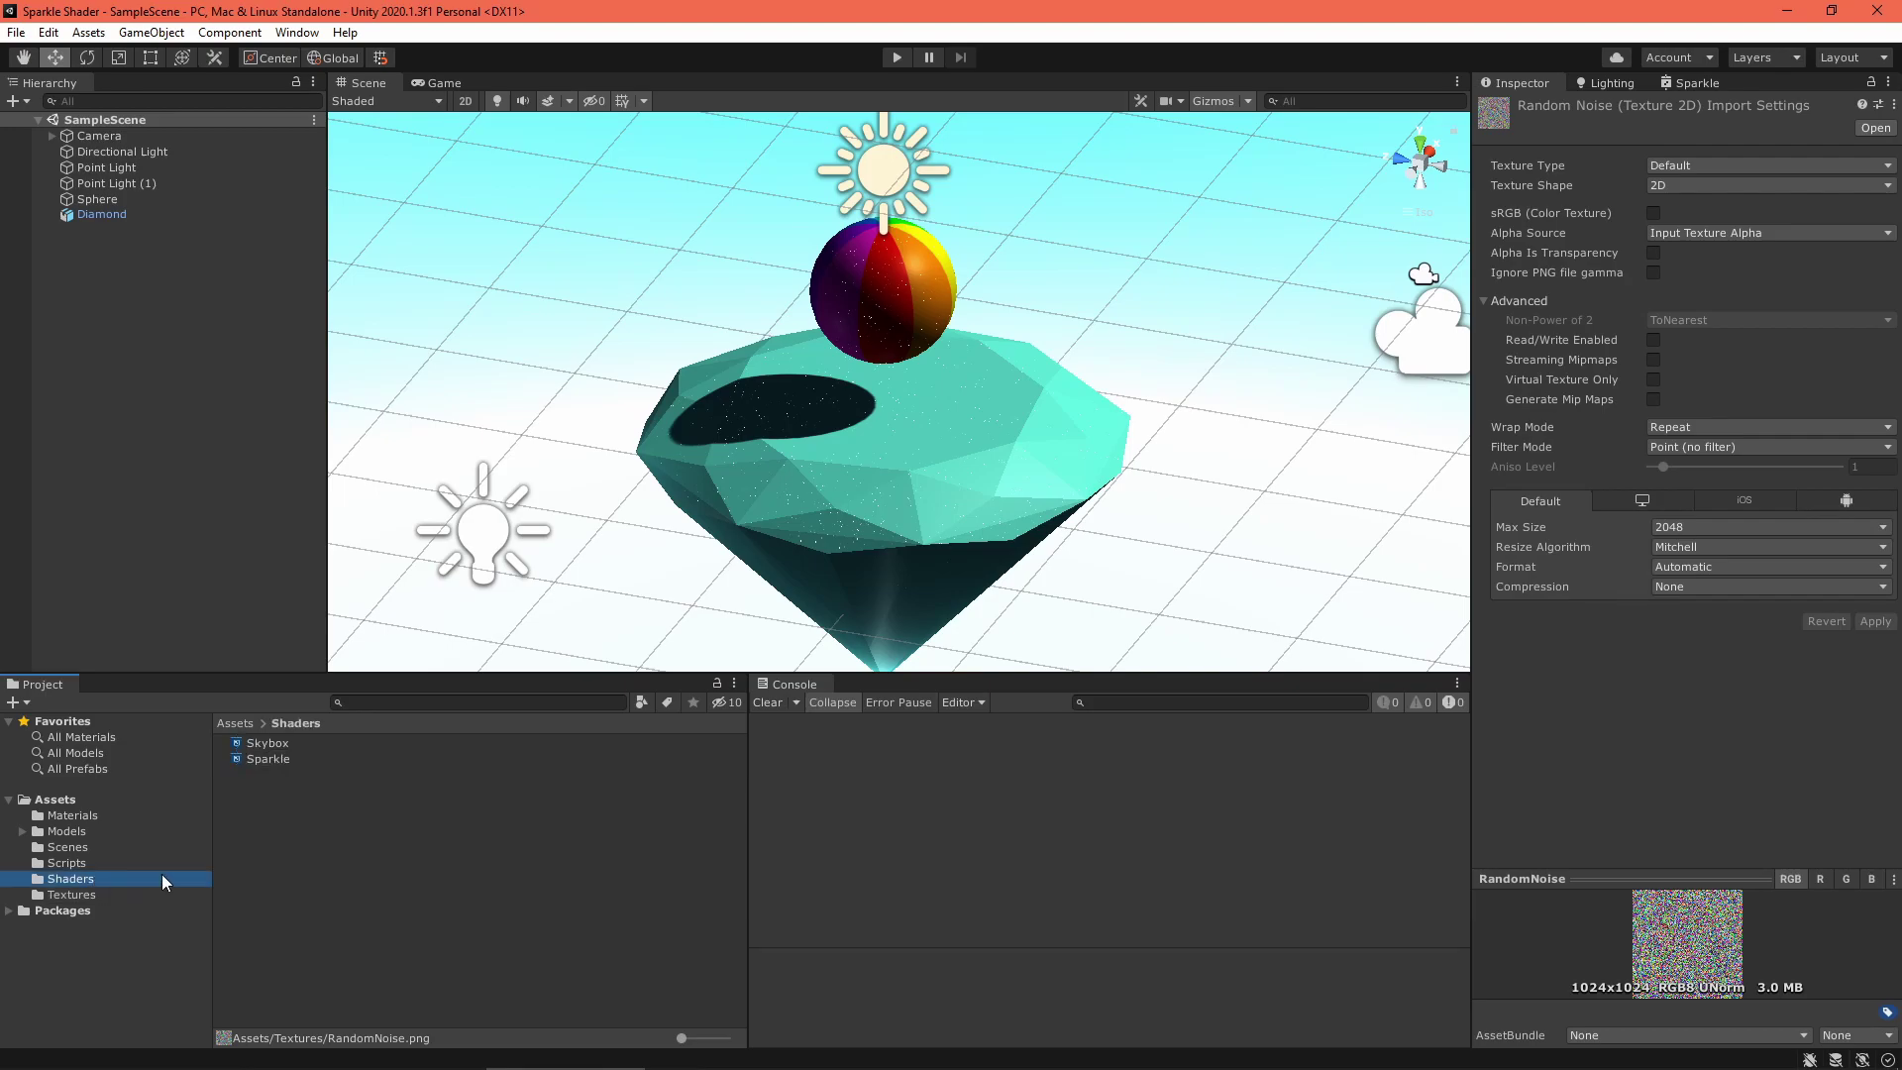
right_click(302, 773)
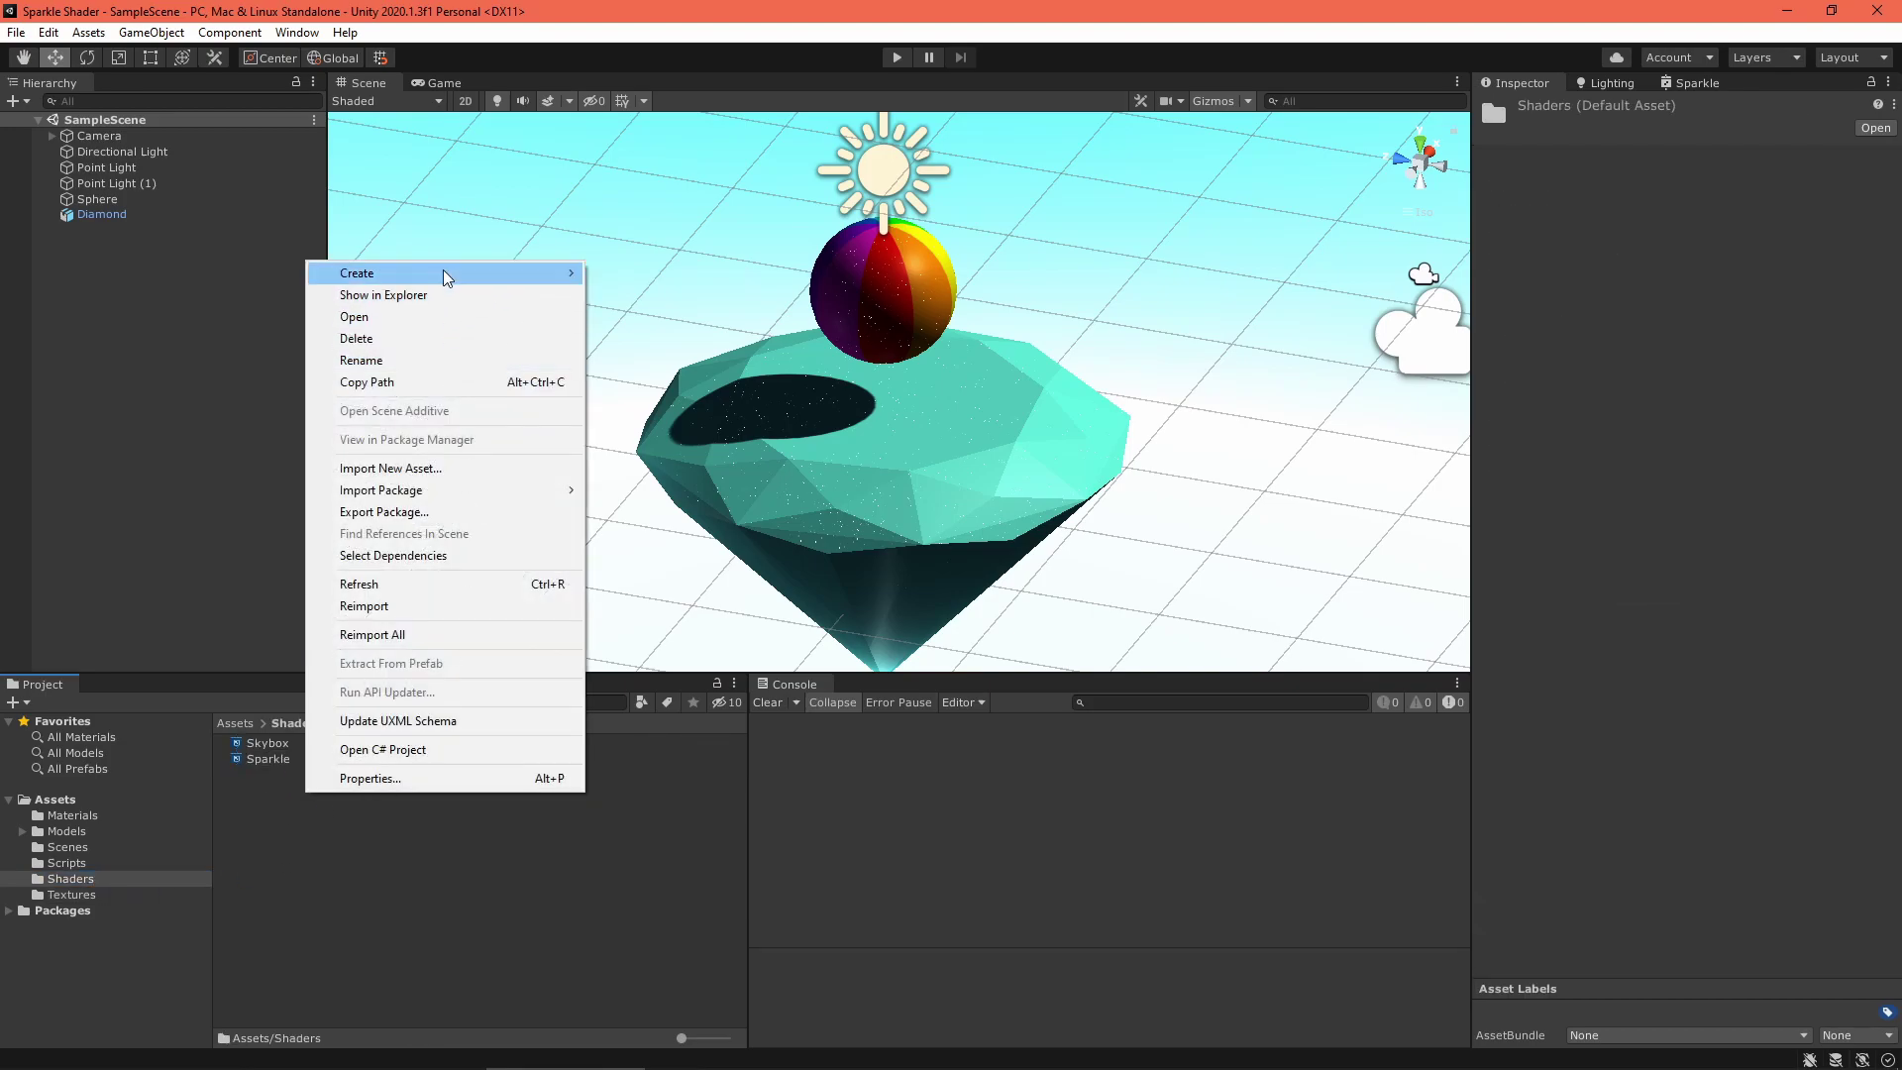
mouse_move(546, 278)
mouse_move(750, 253)
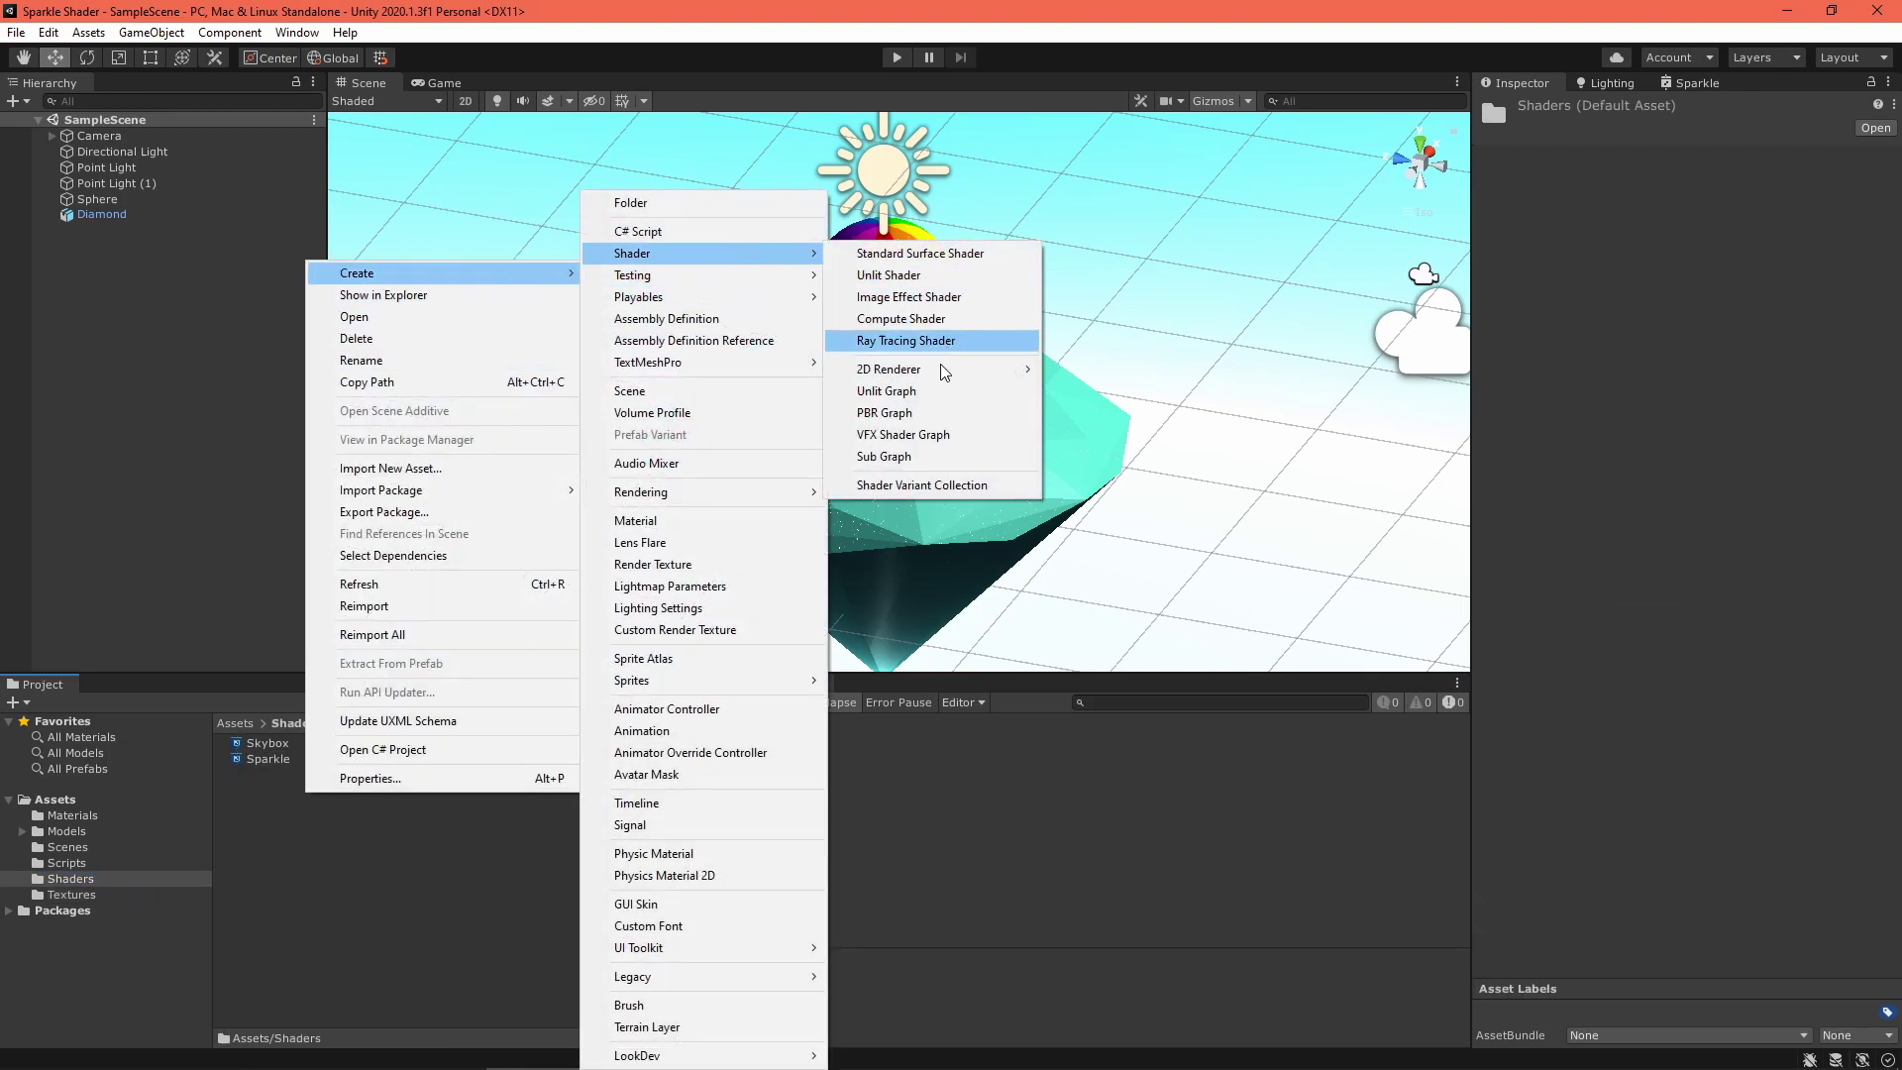
left_click(278, 791)
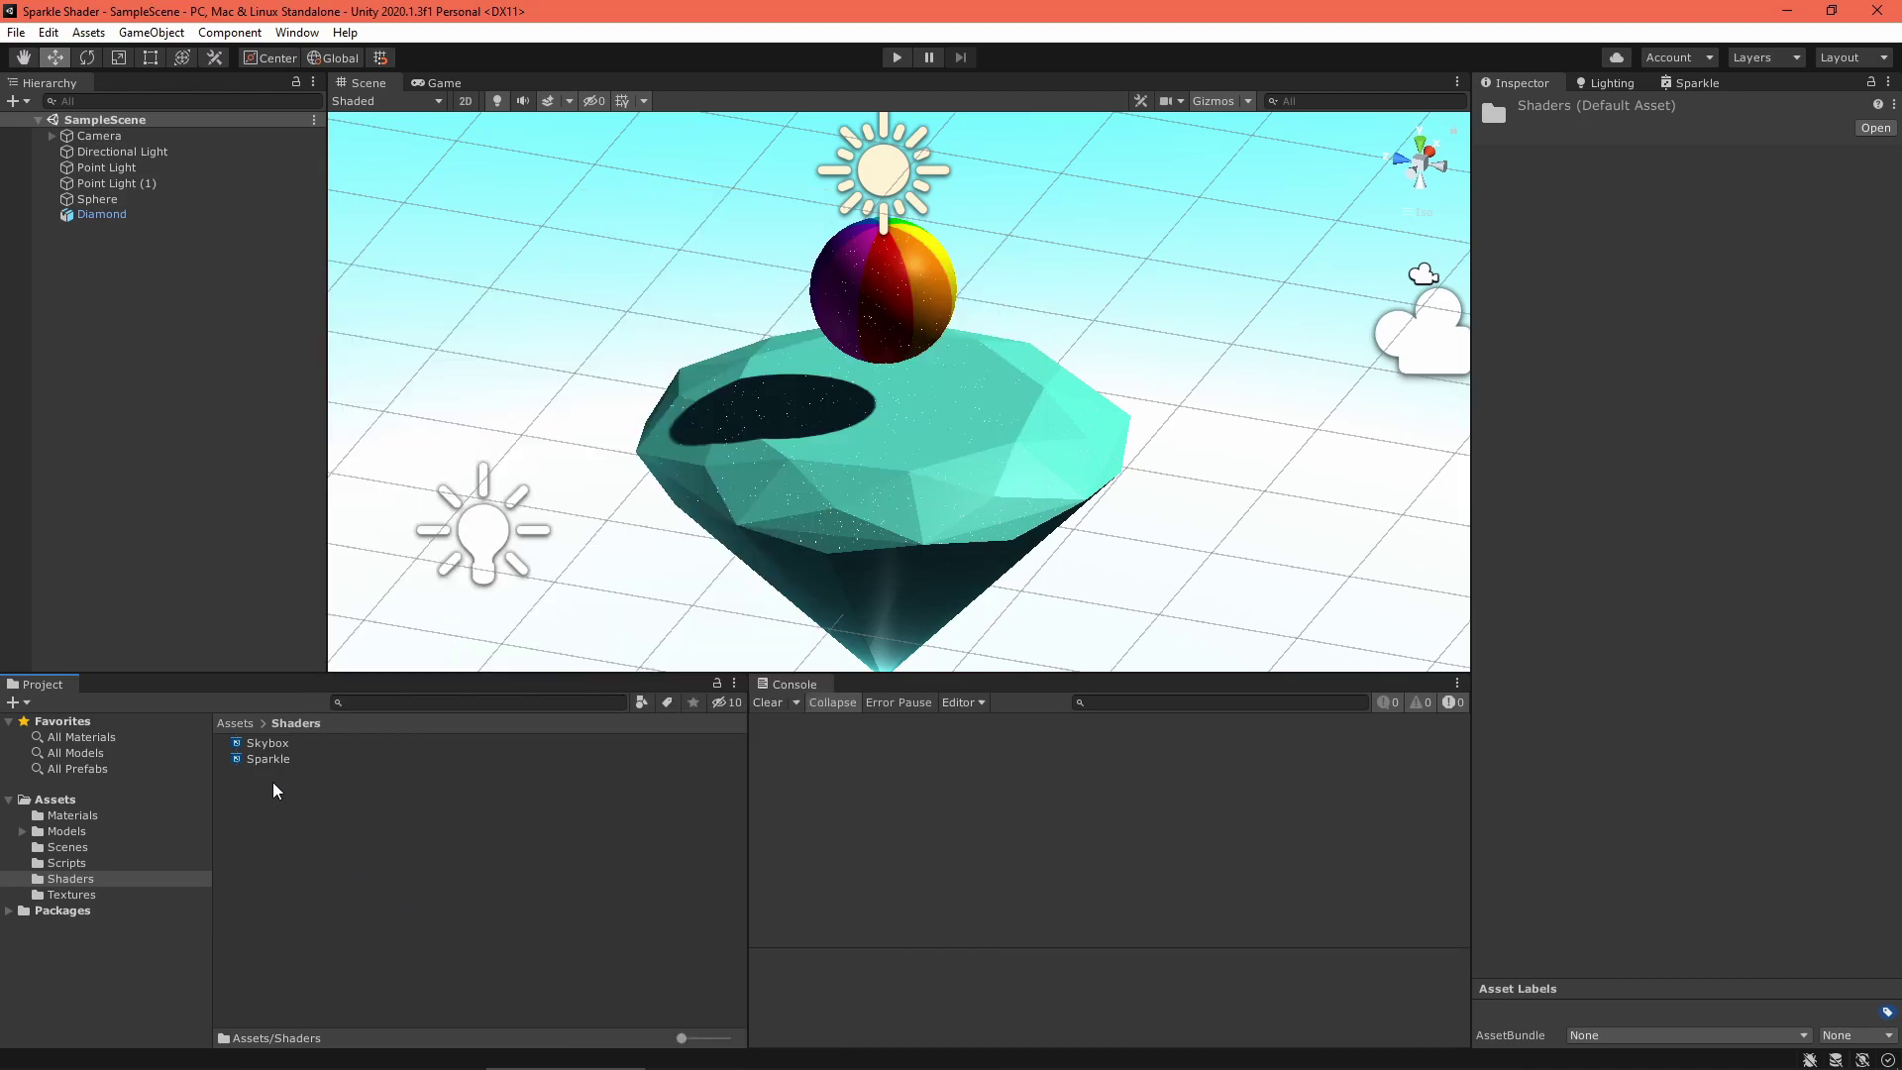
Step: Open the Sparkle shader graph from the Shaders folder and examine its PBR Master node
left_click(265, 759)
double_click(264, 761)
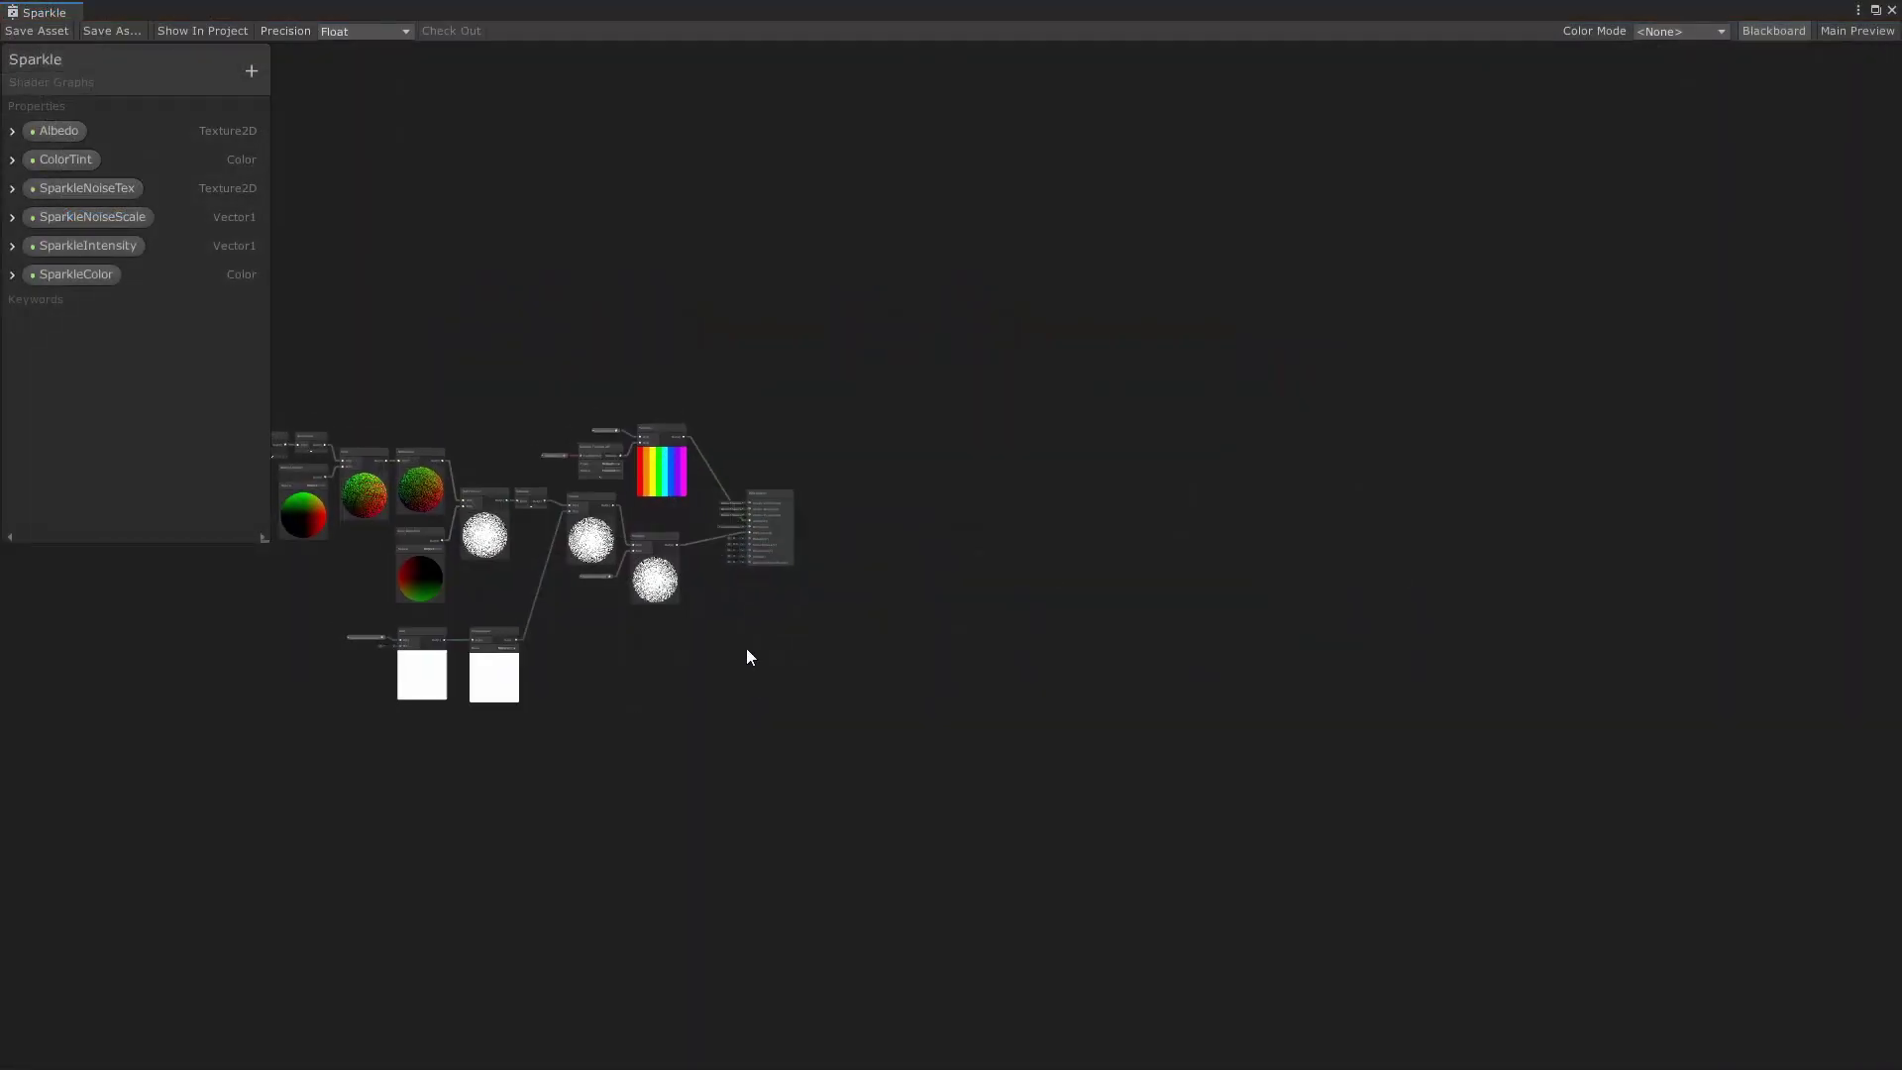
scroll(705, 545, "up", 10)
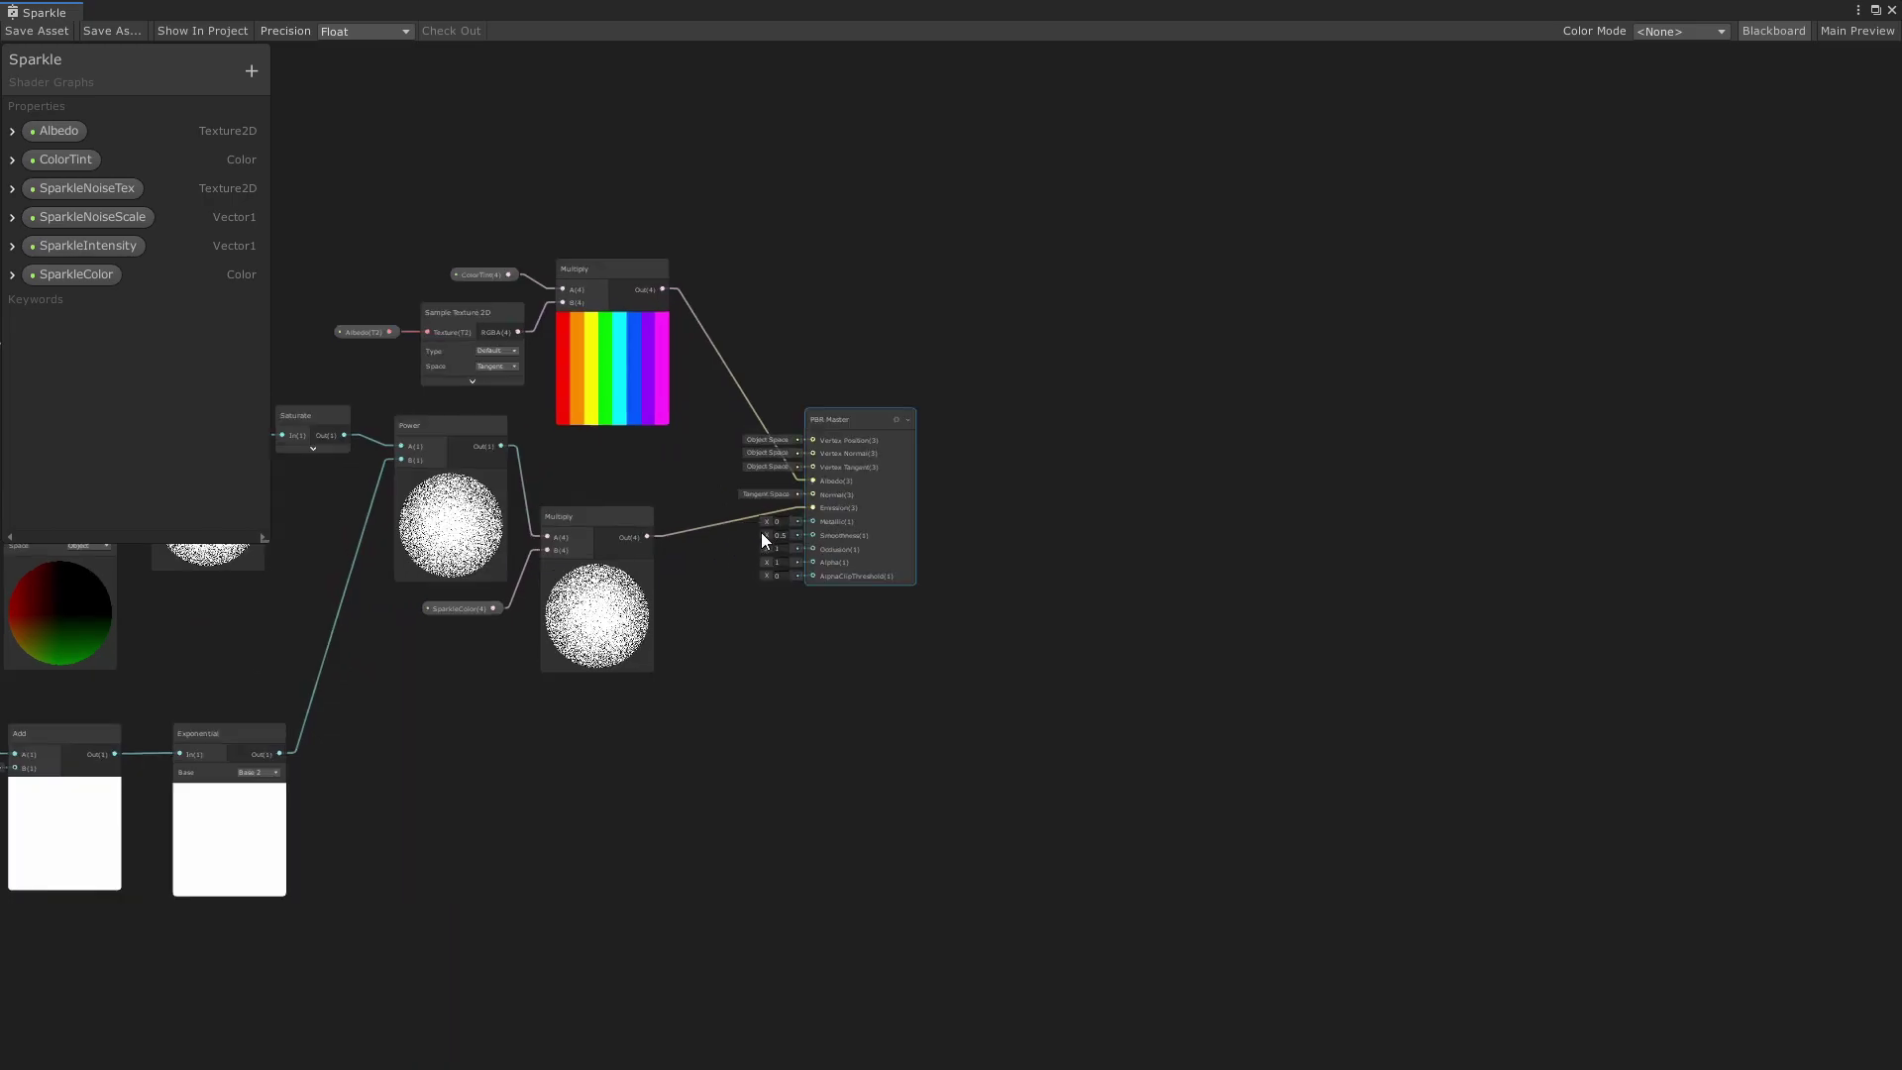
scroll(826, 507, "up", 1)
middle_click_drag(1095, 428, 1076, 462)
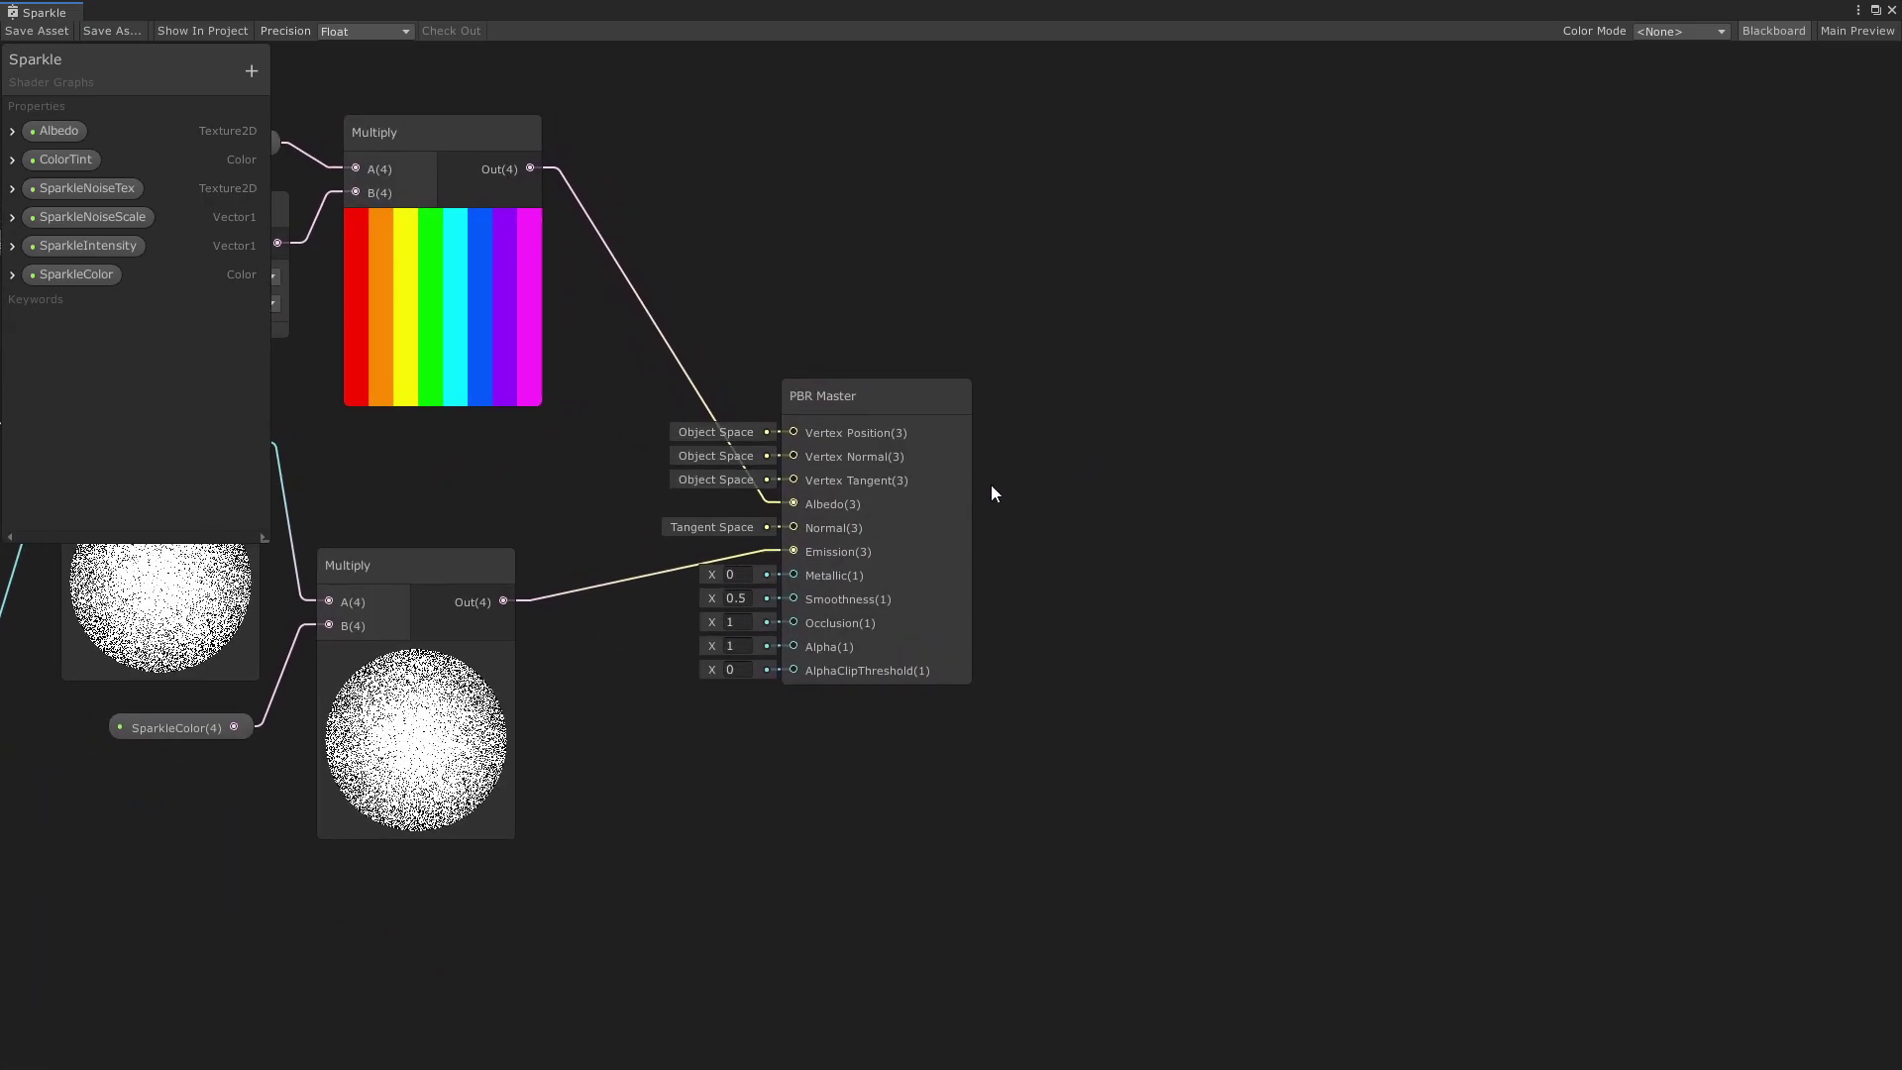
scroll(1047, 509, "up", 3)
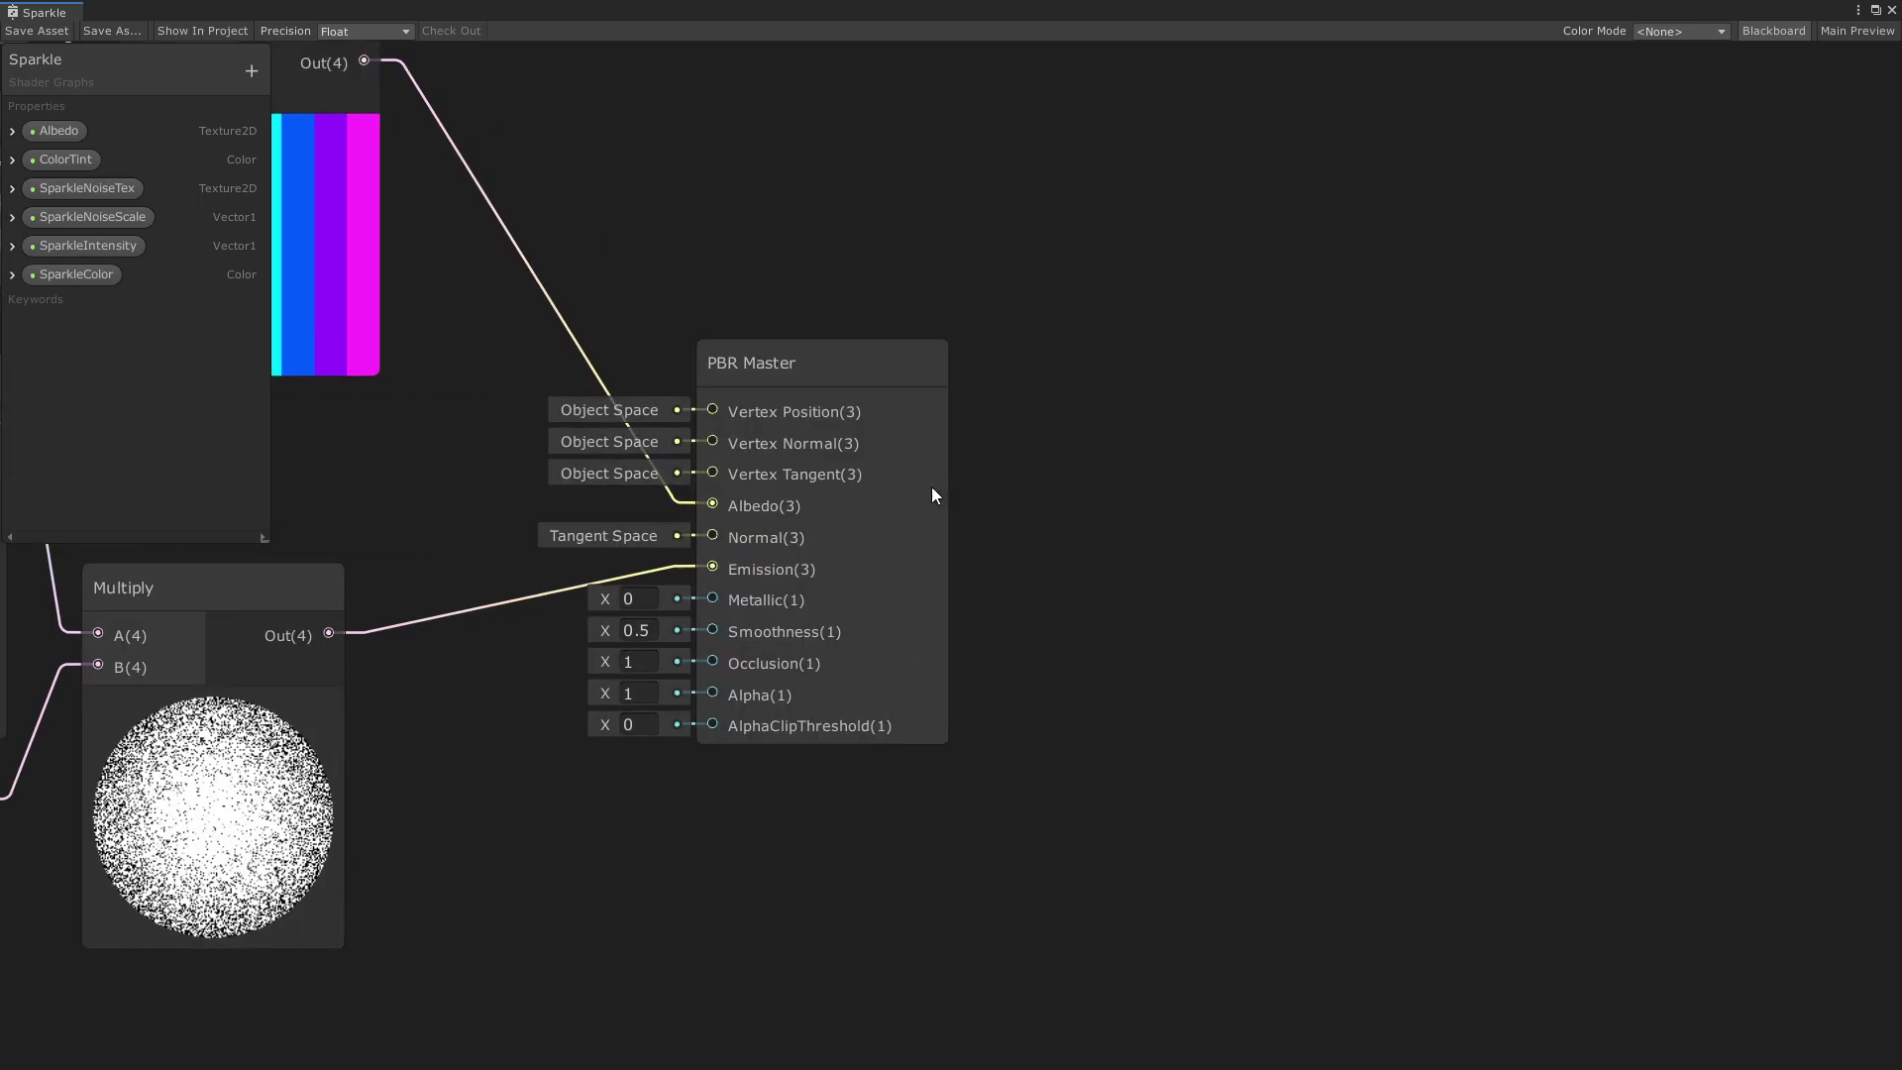
Step: Examine how the ColorTint property and the sampled Albedo texture are multiplied into the PBR Master's Albedo input
middle_click_drag(680, 269, 1125, 391)
left_click(745, 436)
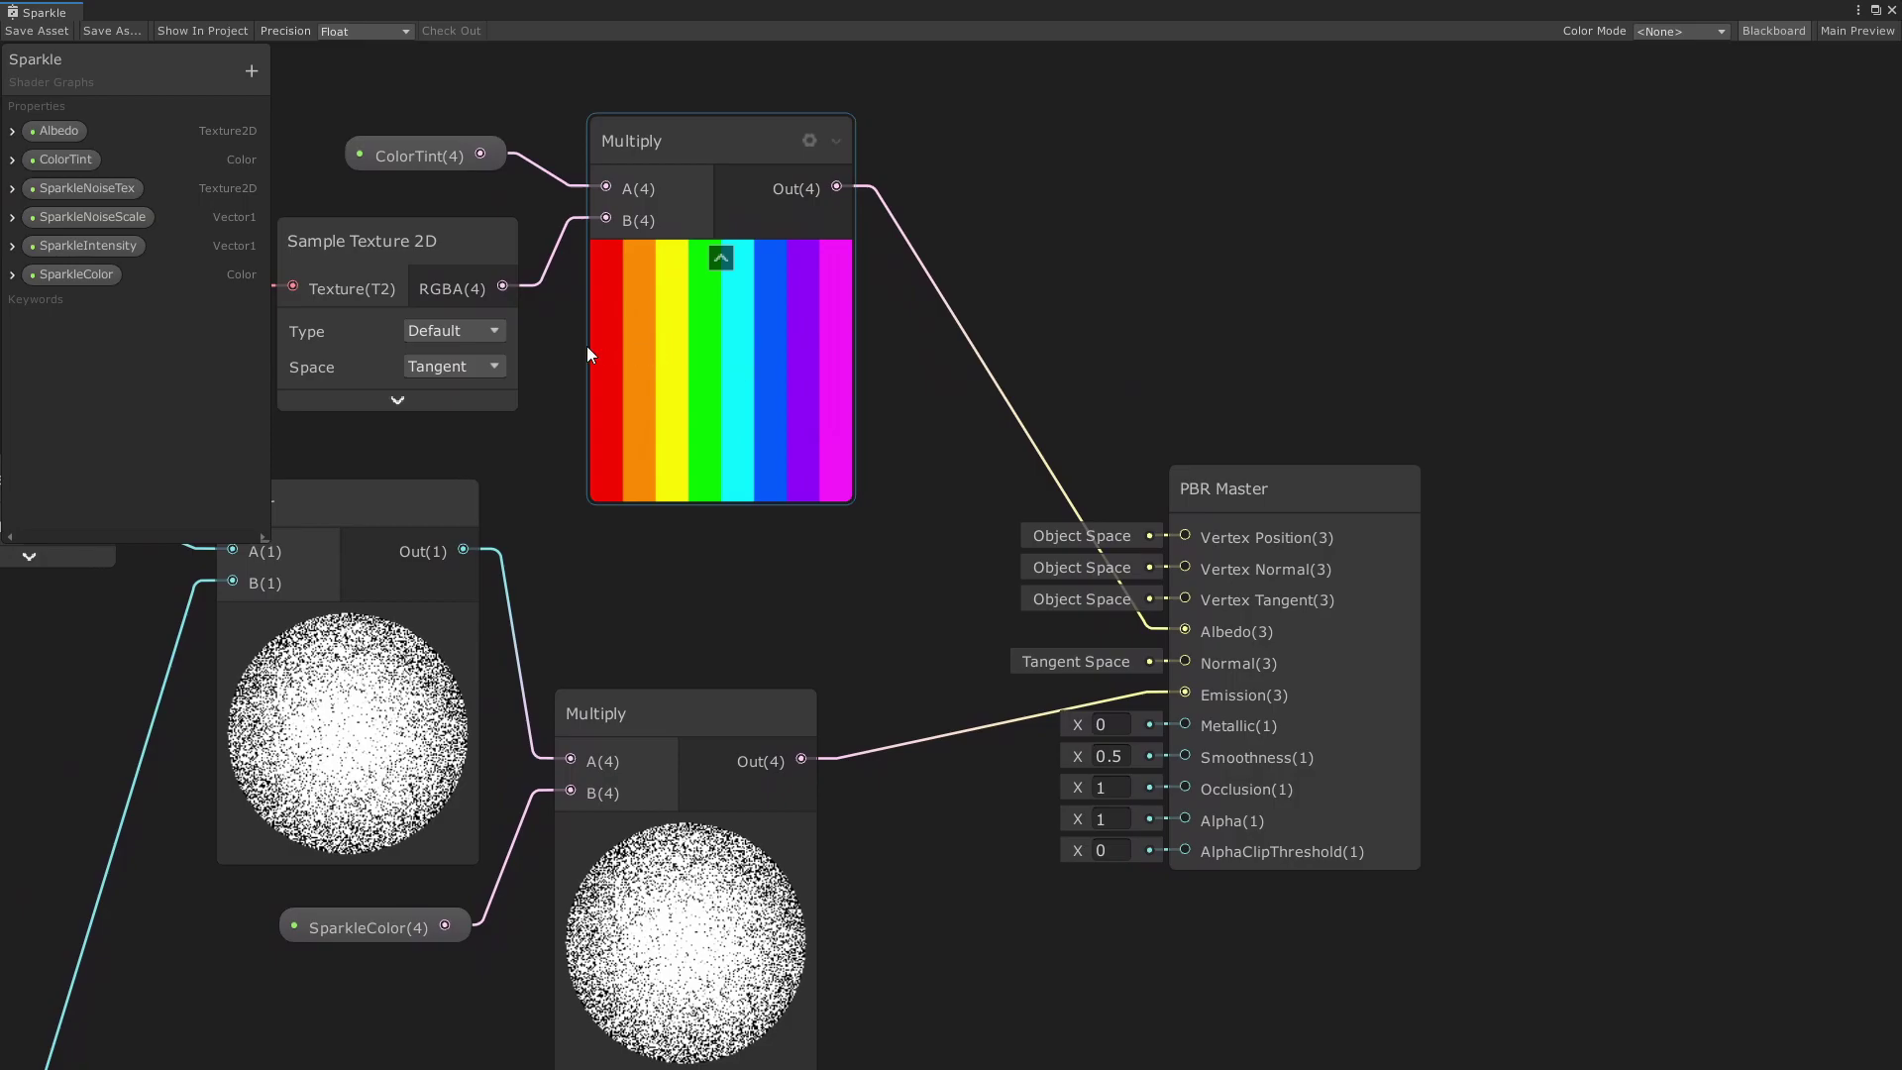
middle_click_drag(940, 305, 1263, 468)
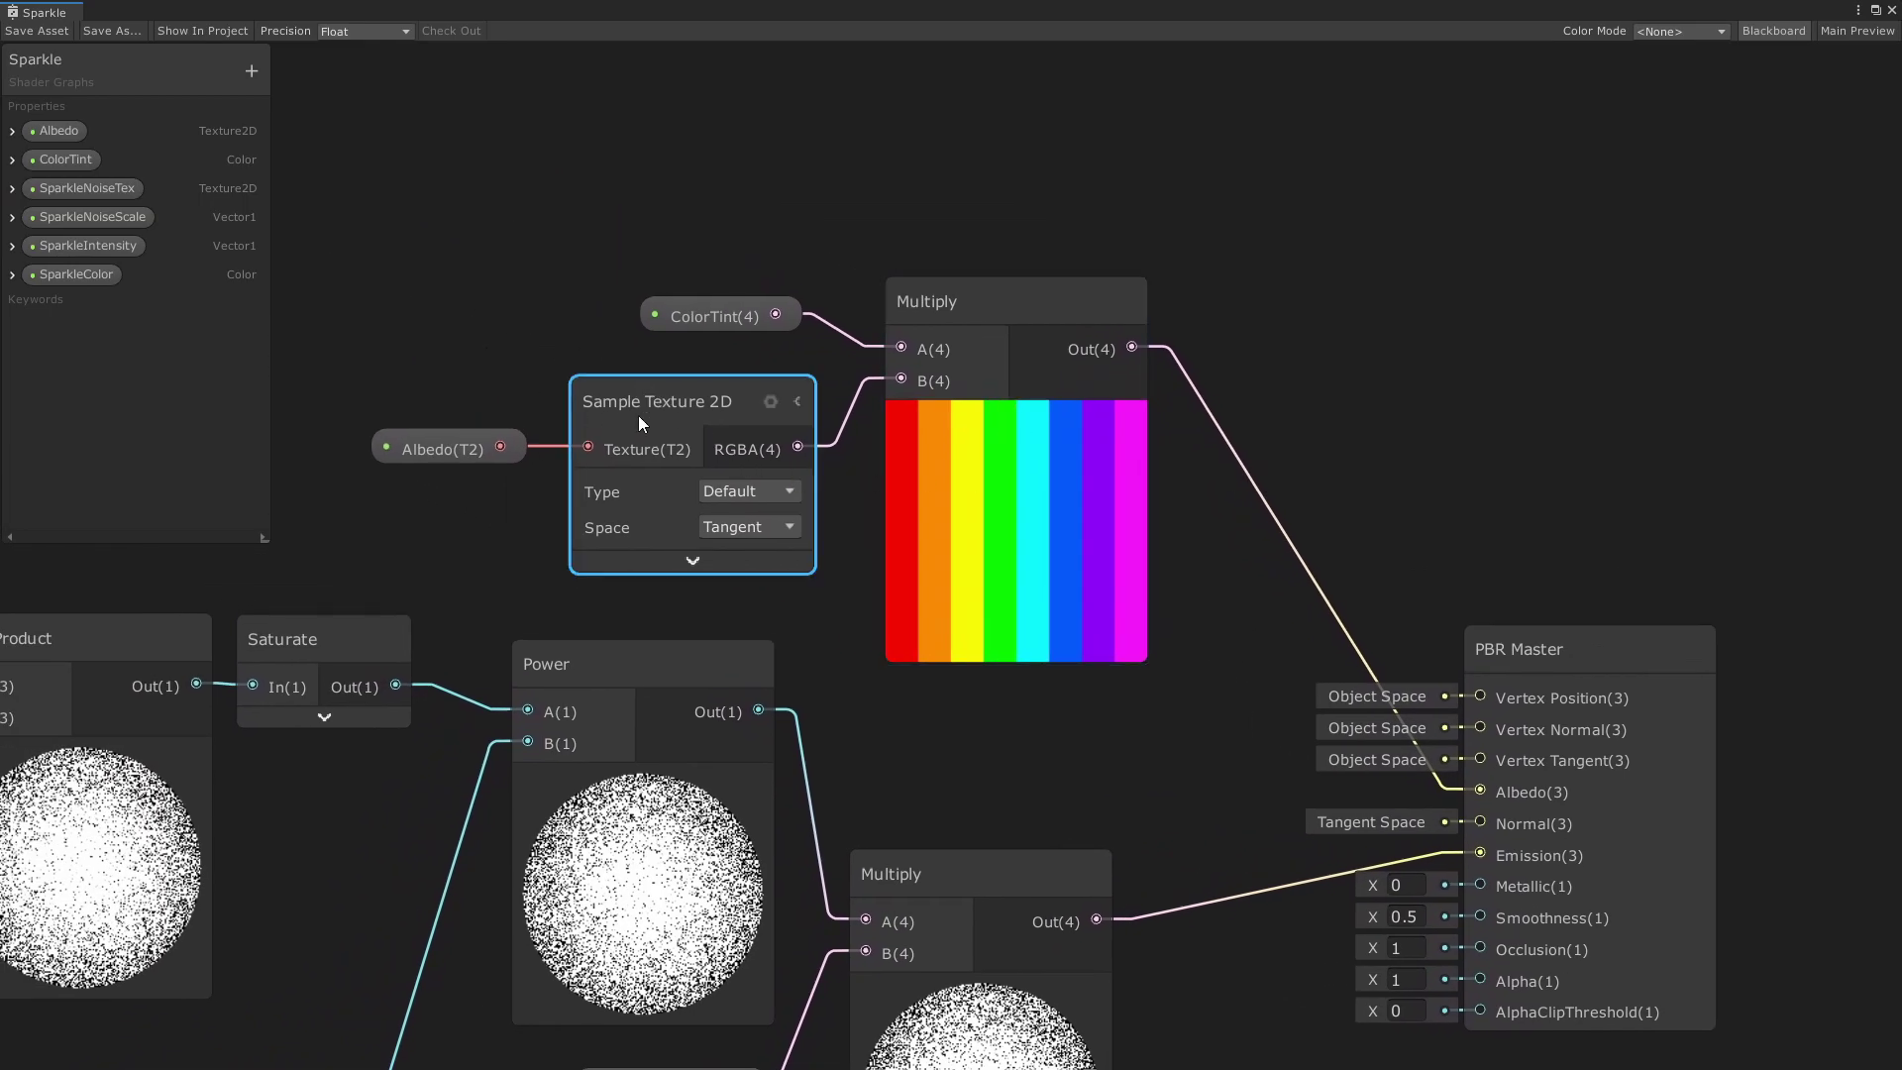
left_click(721, 325)
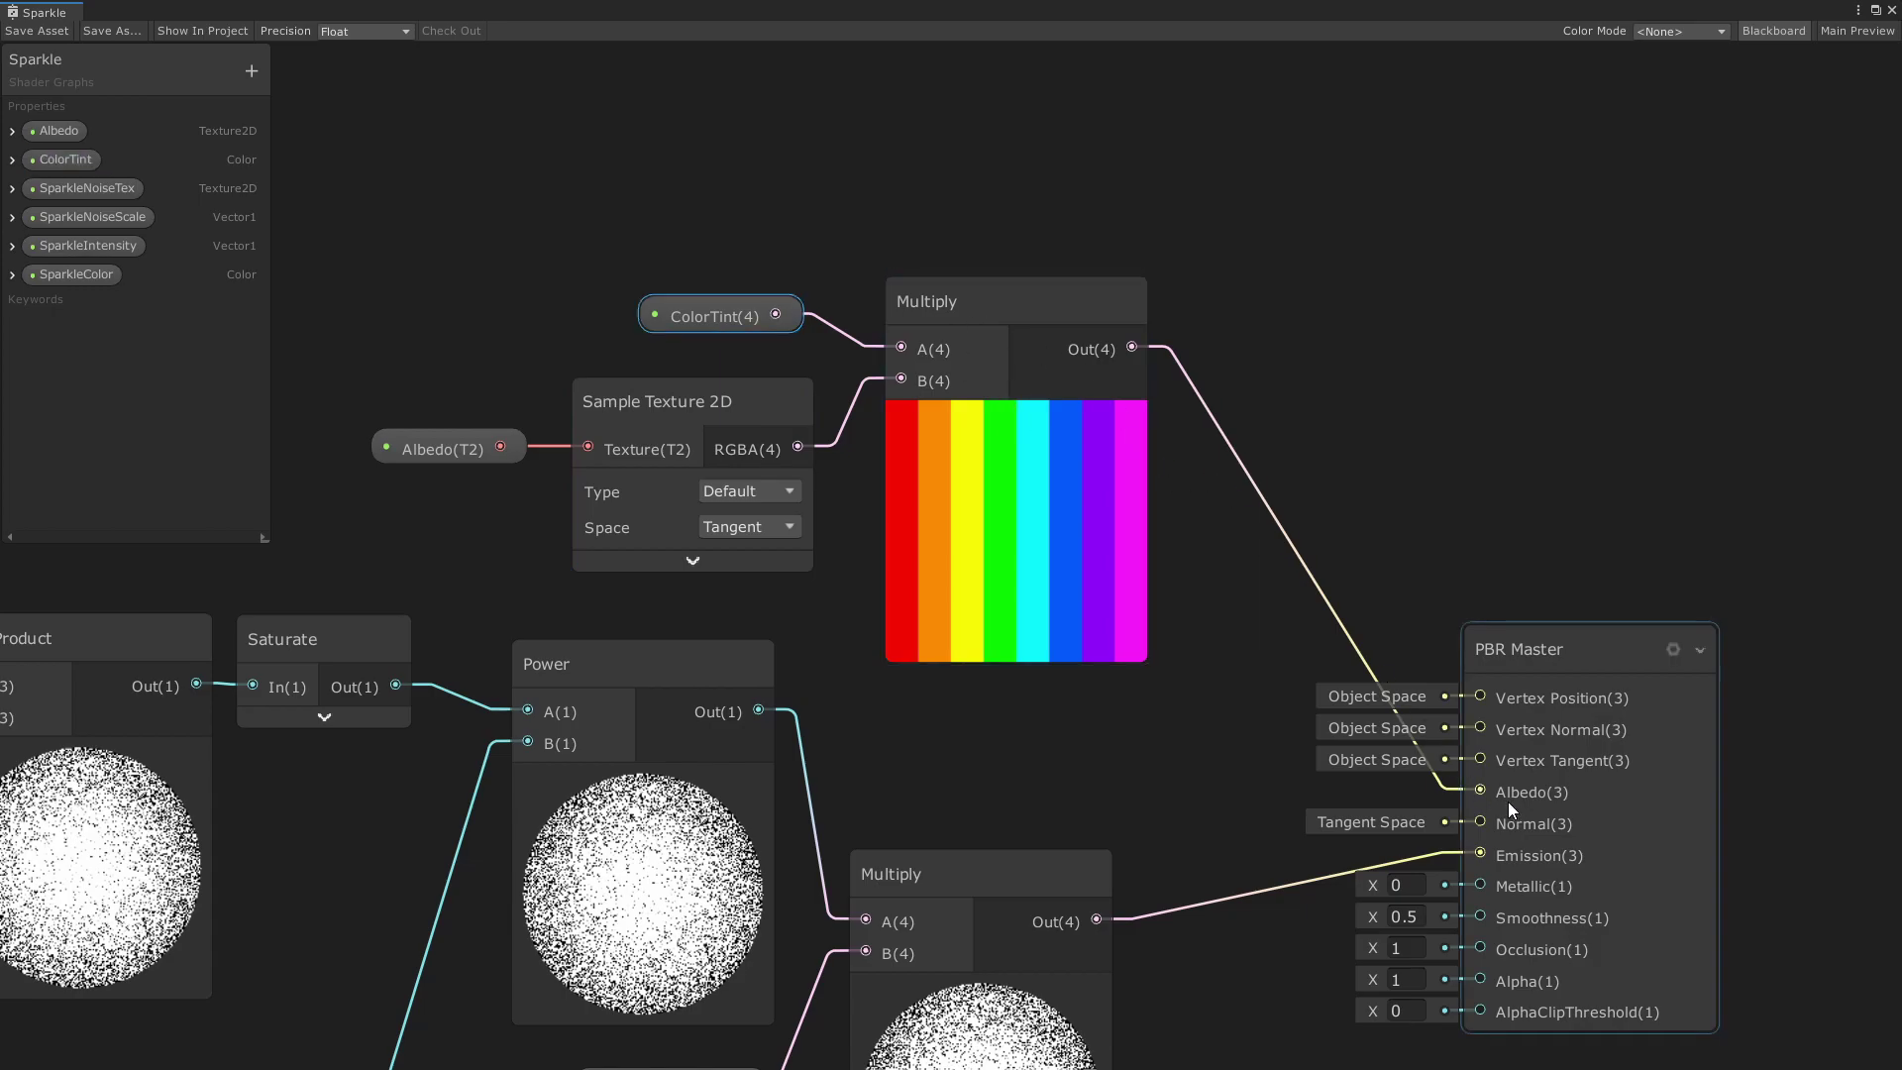
middle_click_drag(1185, 698, 1029, 448)
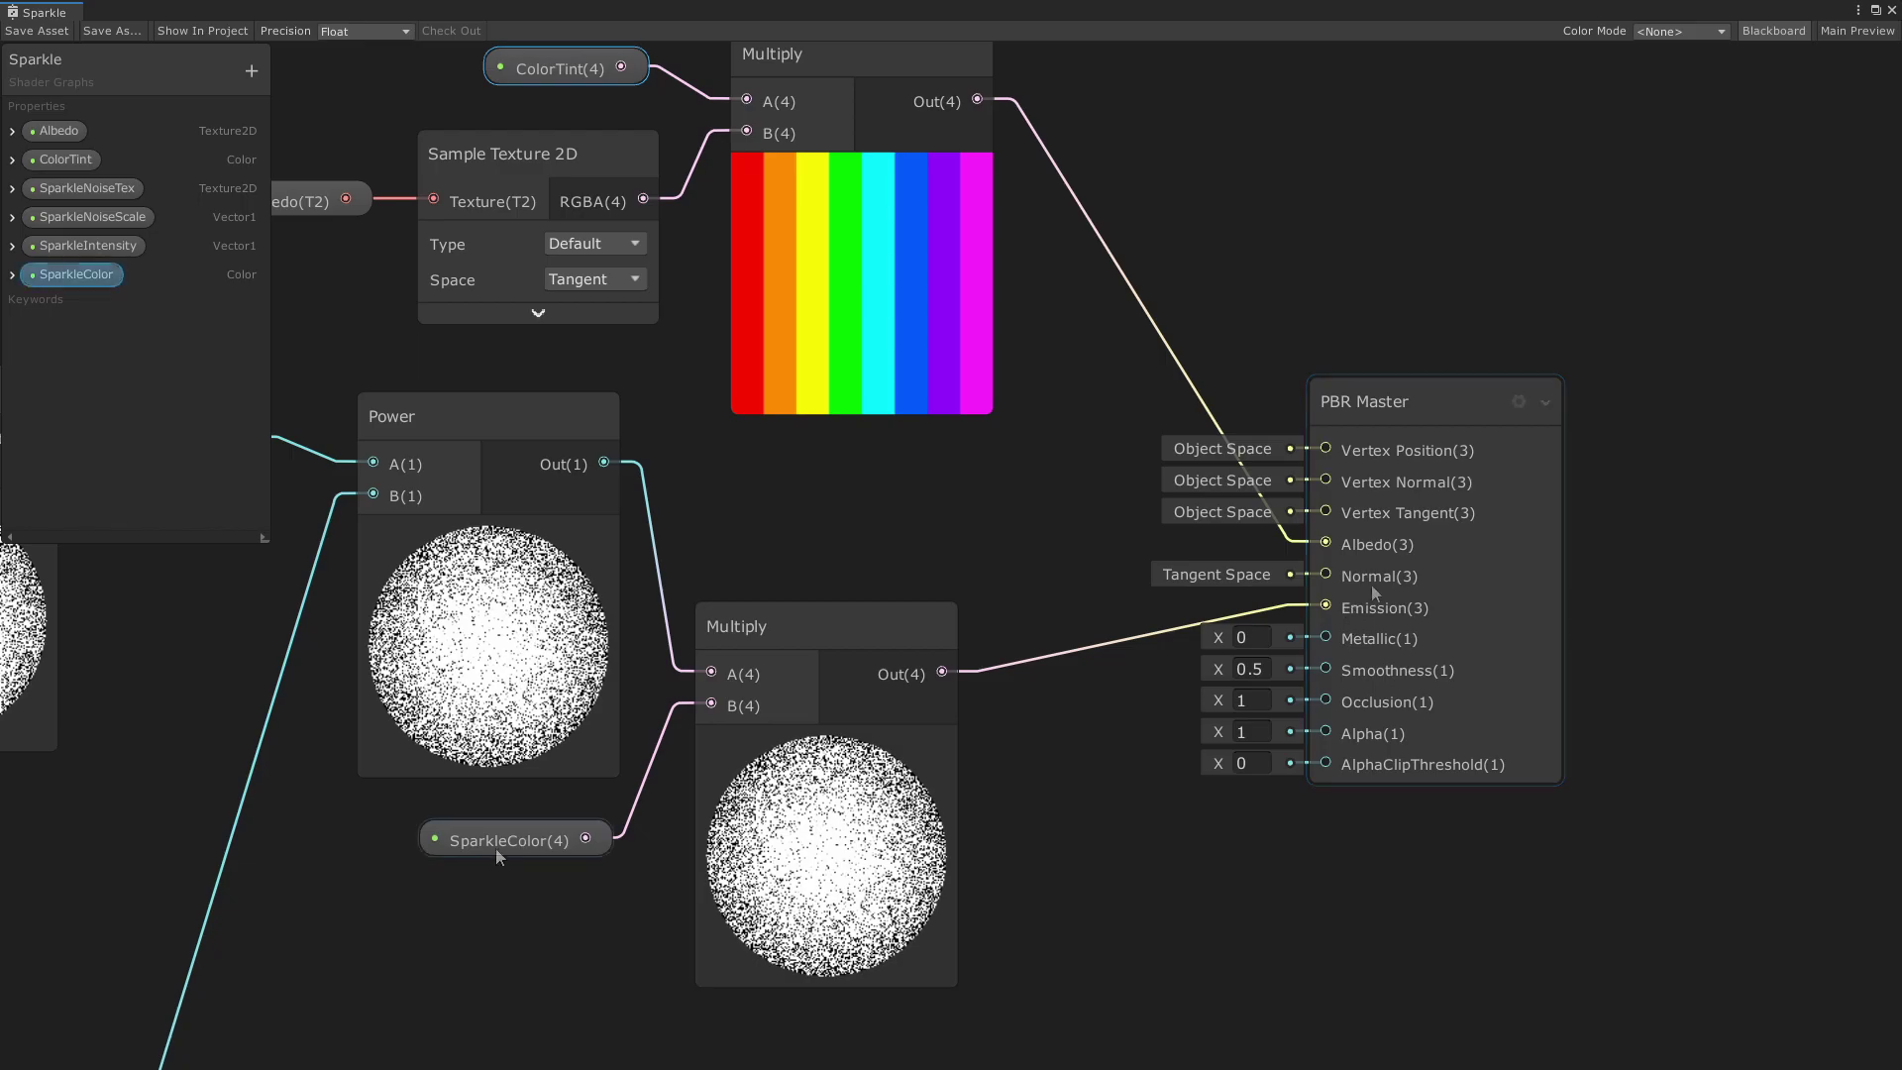
Step: Examine the noise sampling nodes: SparkleNoiseTex, UV multiplied by SparkleNoiseScale, and the Sampler State feeding Sample Texture 2D
scroll(472, 859, "down", 5)
middle_click_drag(318, 842, 1702, 871)
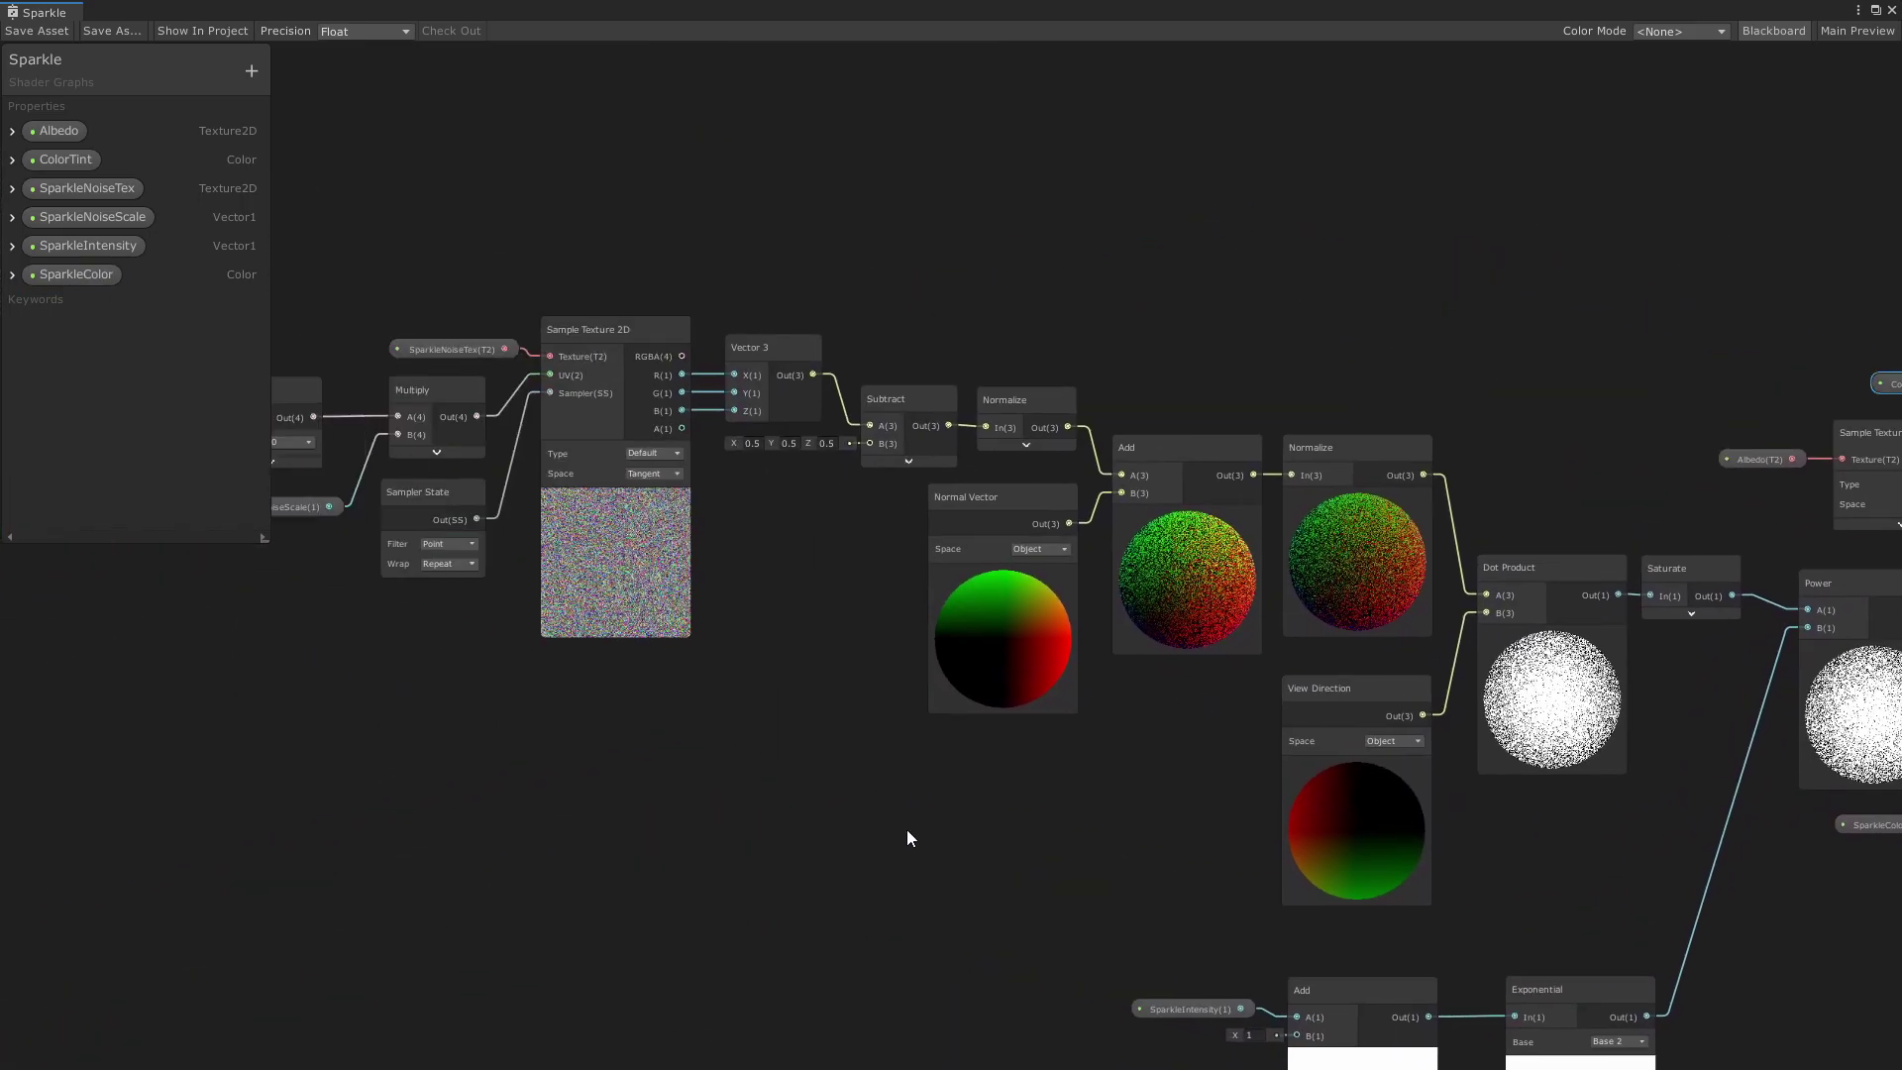
middle_click_drag(906, 830, 987, 850)
middle_click_drag(620, 682, 801, 747)
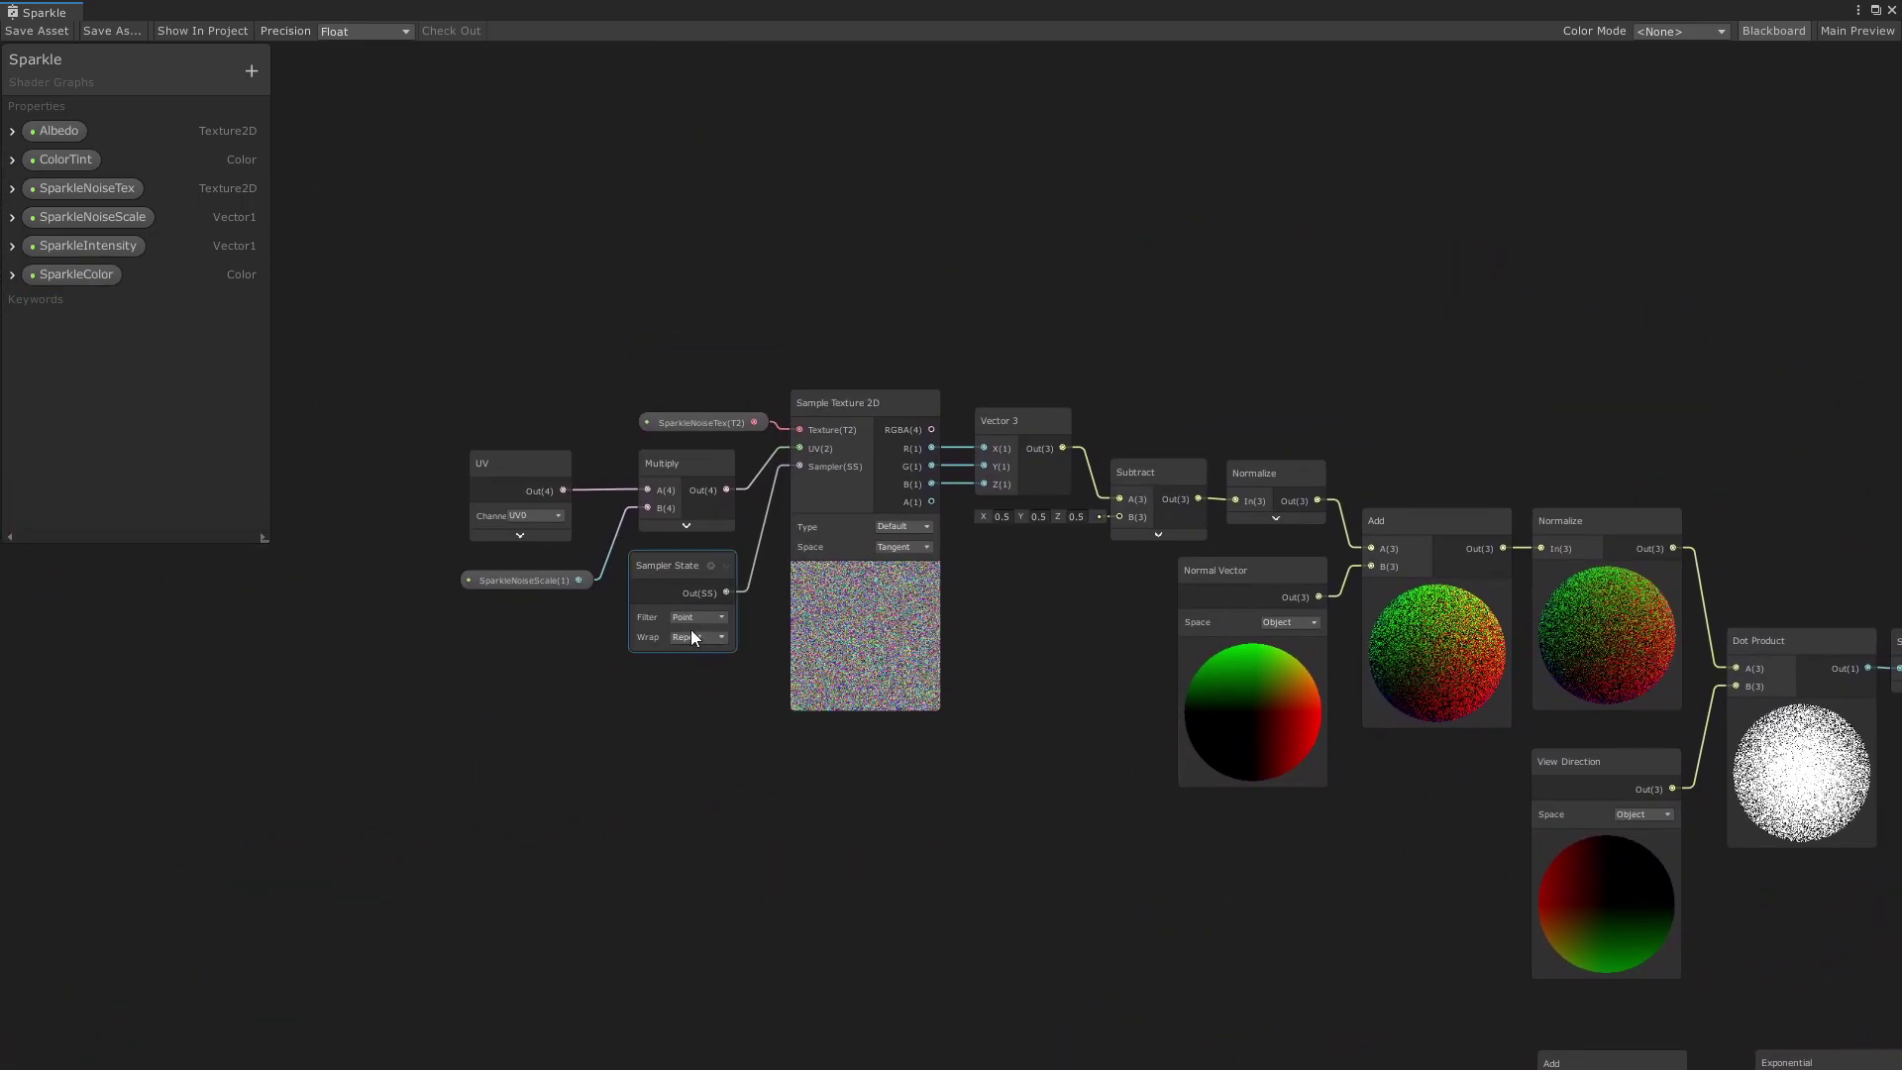
scroll(691, 628, "up", 3)
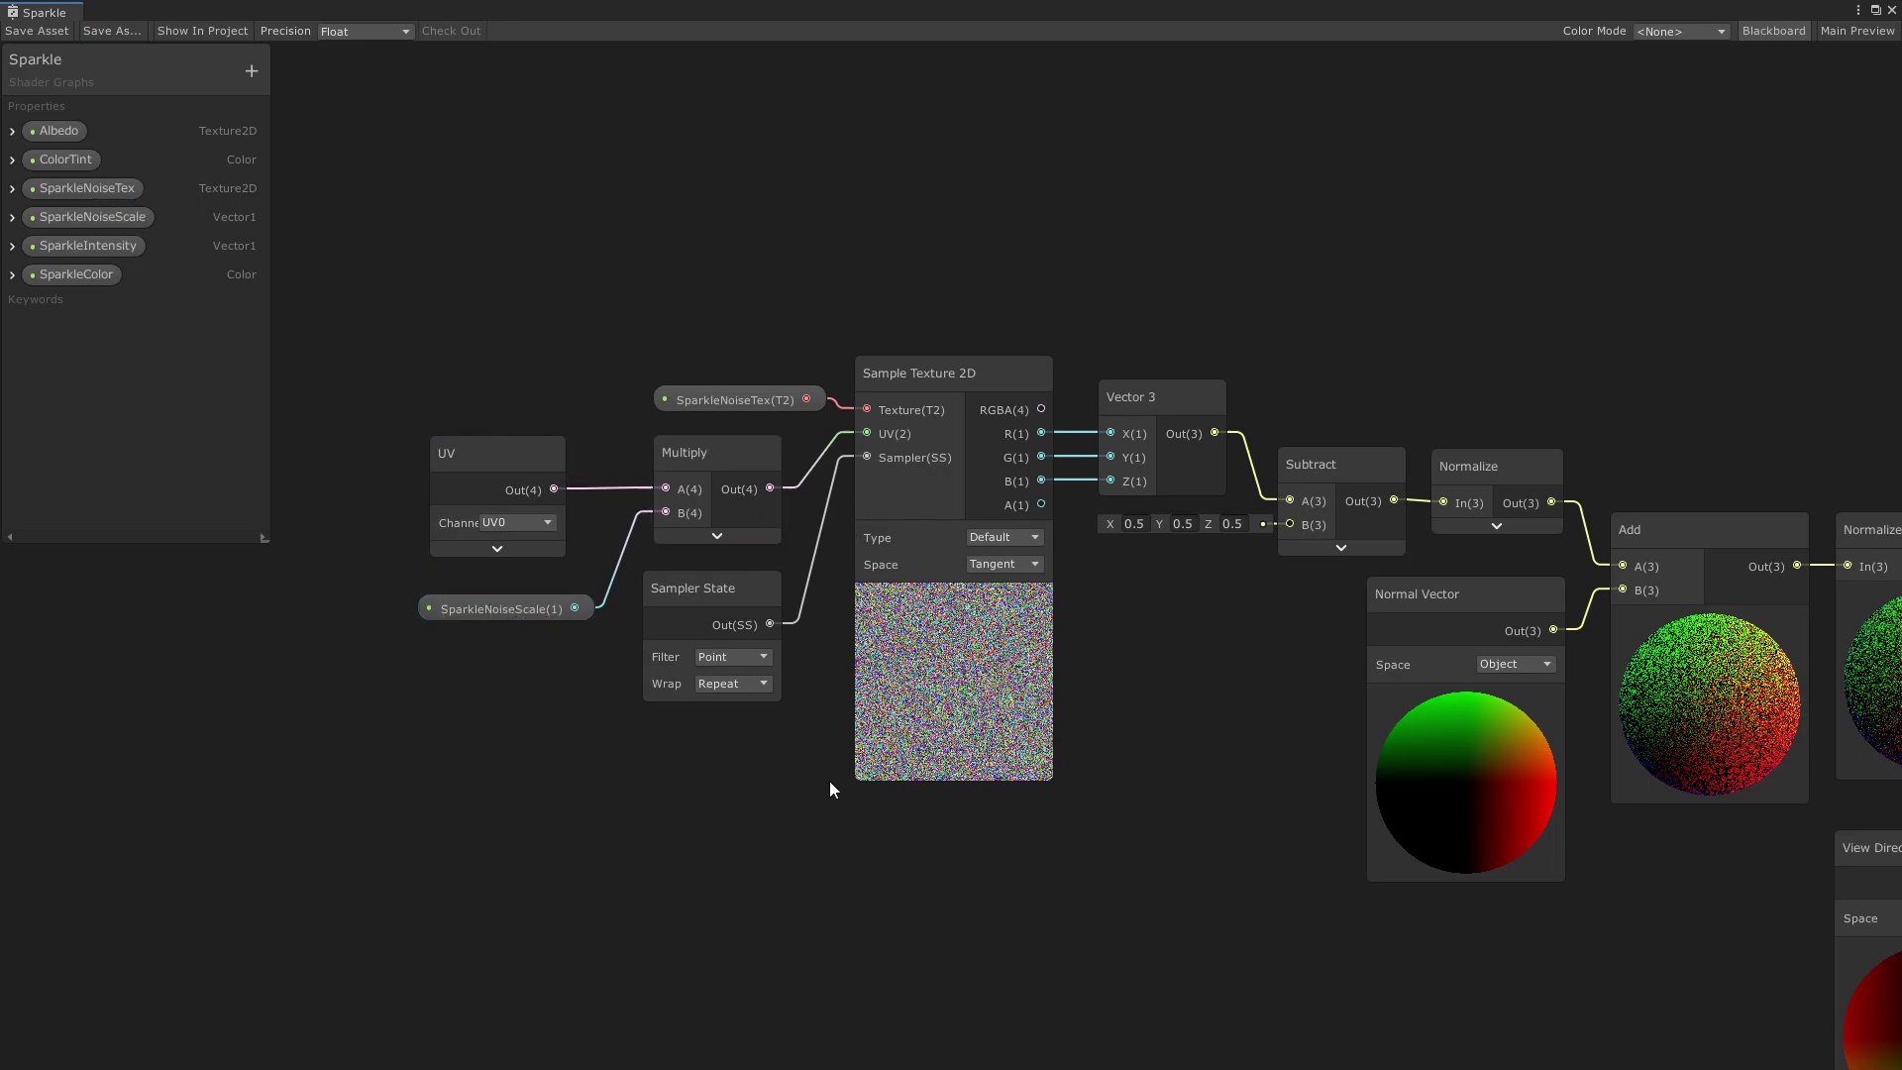
Step: Follow the sampled noise channels through the Vector 3, Subtract and Normalize nodes
middle_click_drag(1156, 688, 1031, 678)
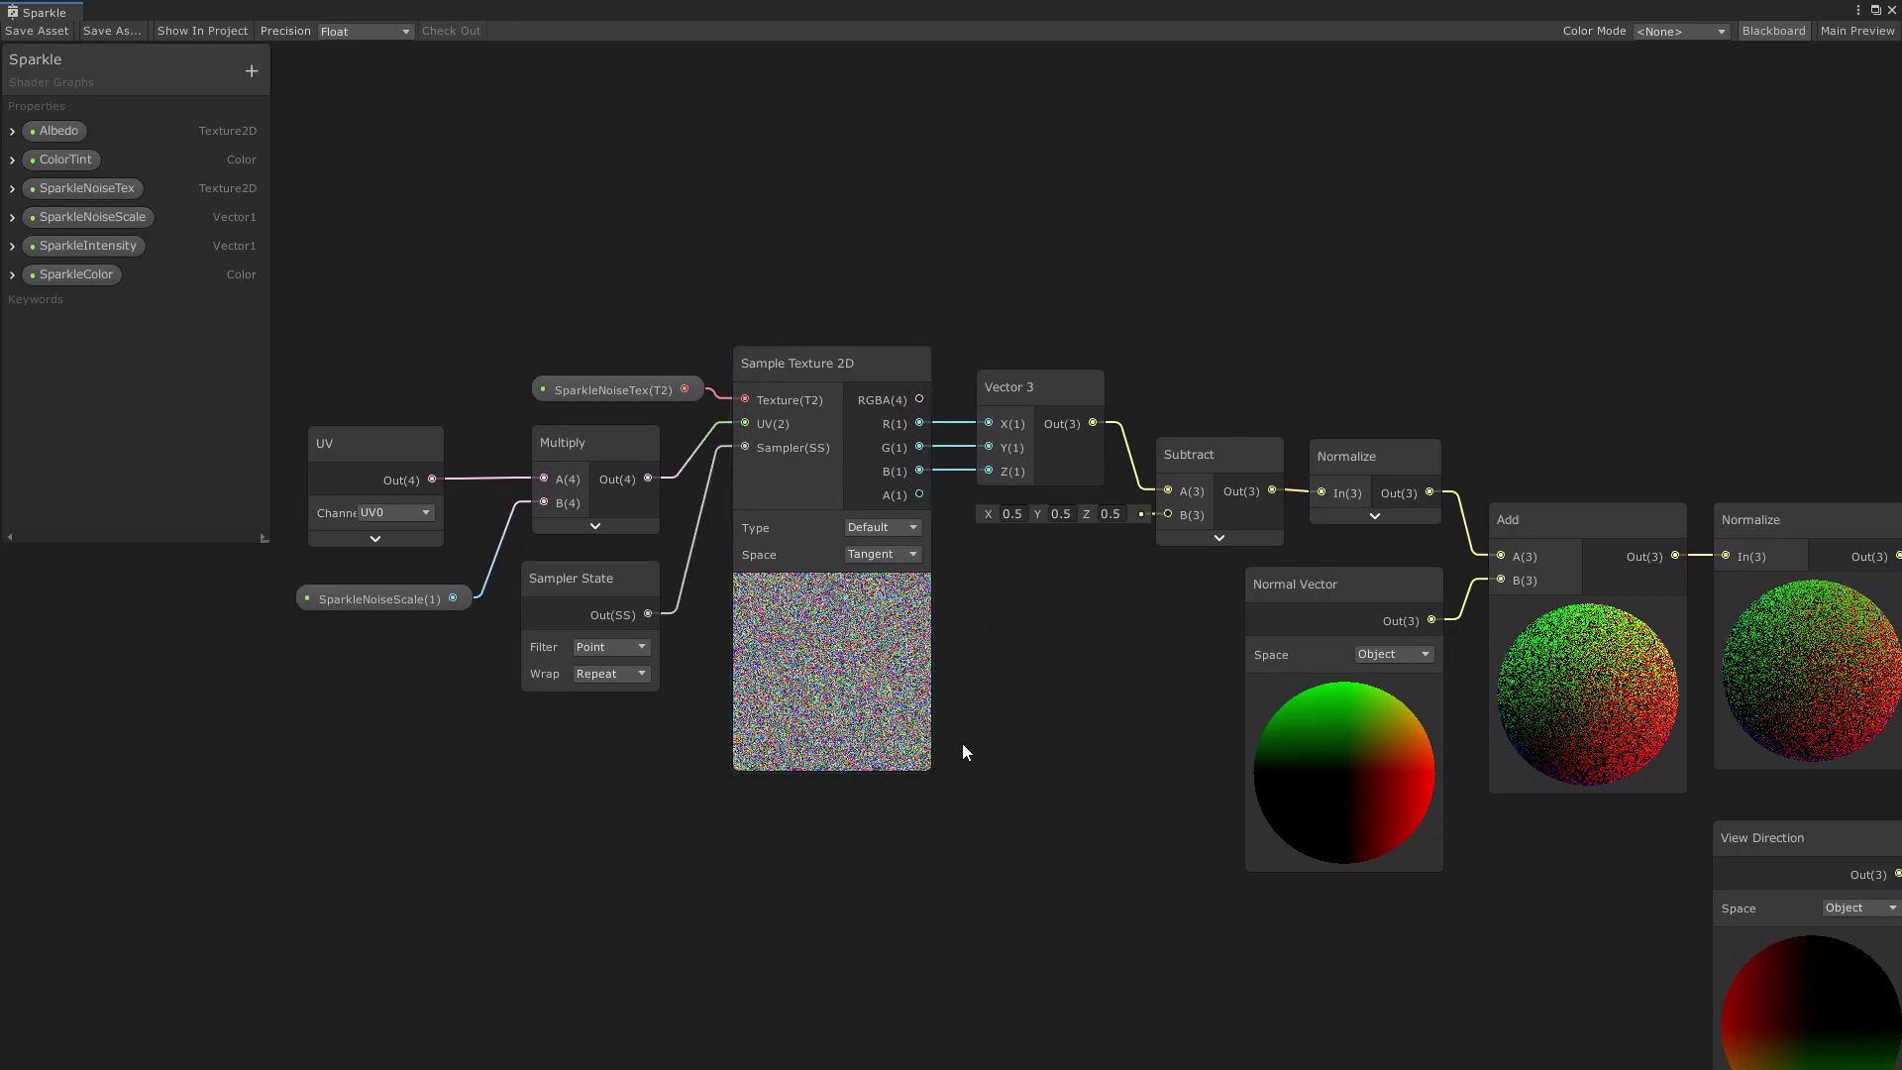
middle_click_drag(966, 751, 540, 655)
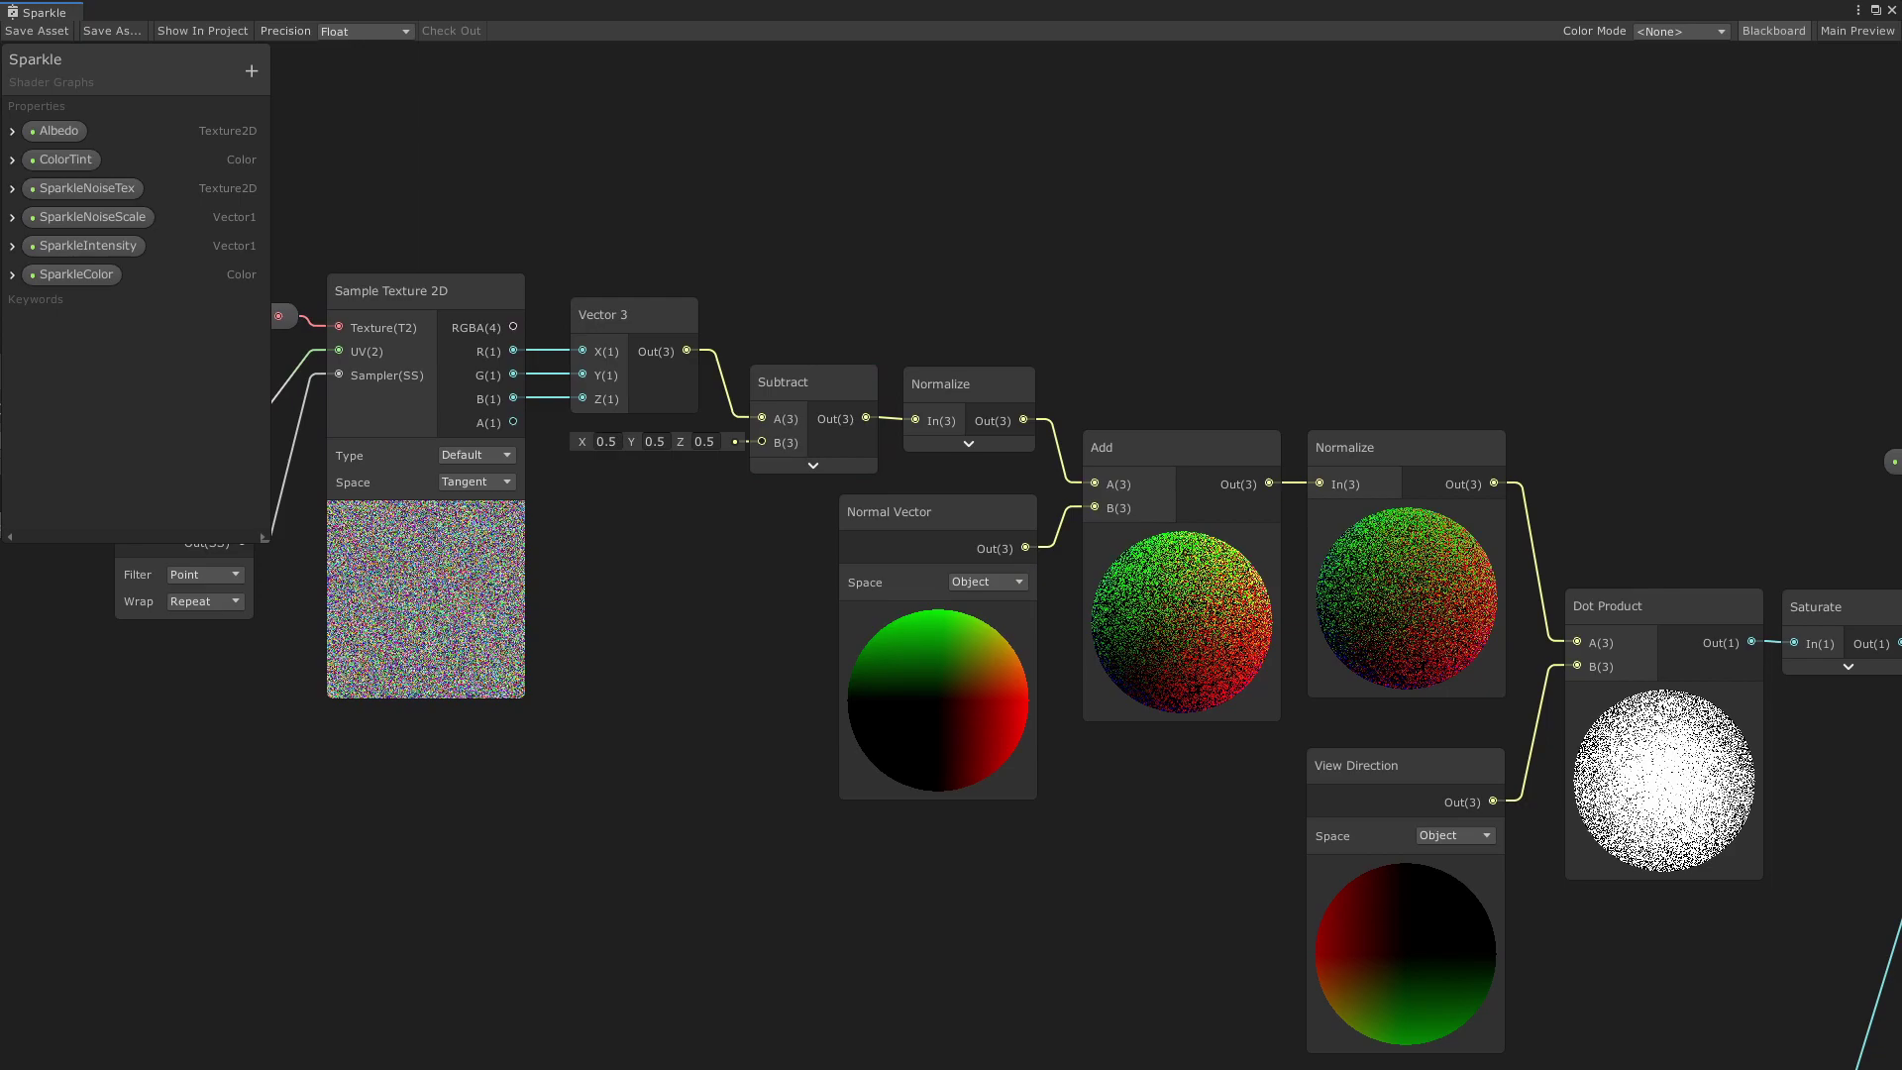
middle_click_drag(676, 634, 540, 719)
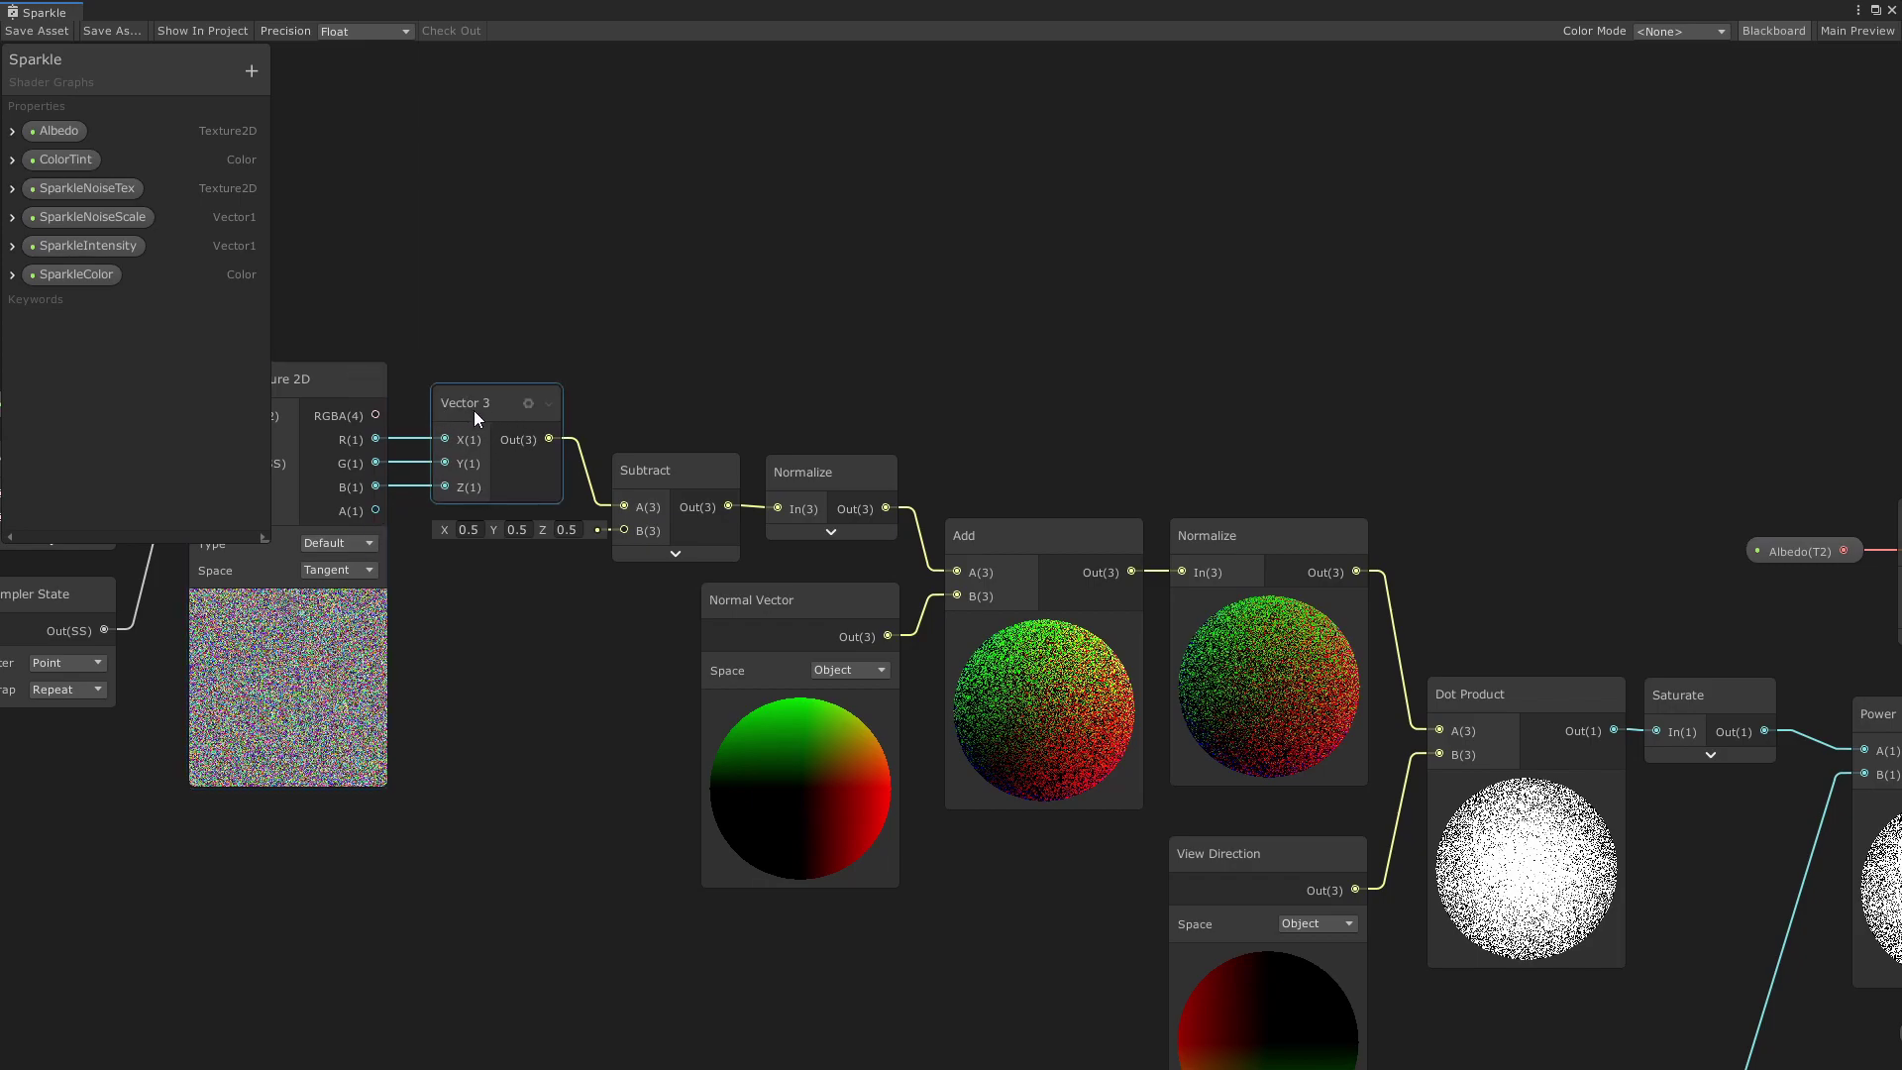
middle_click_drag(629, 665, 622, 678)
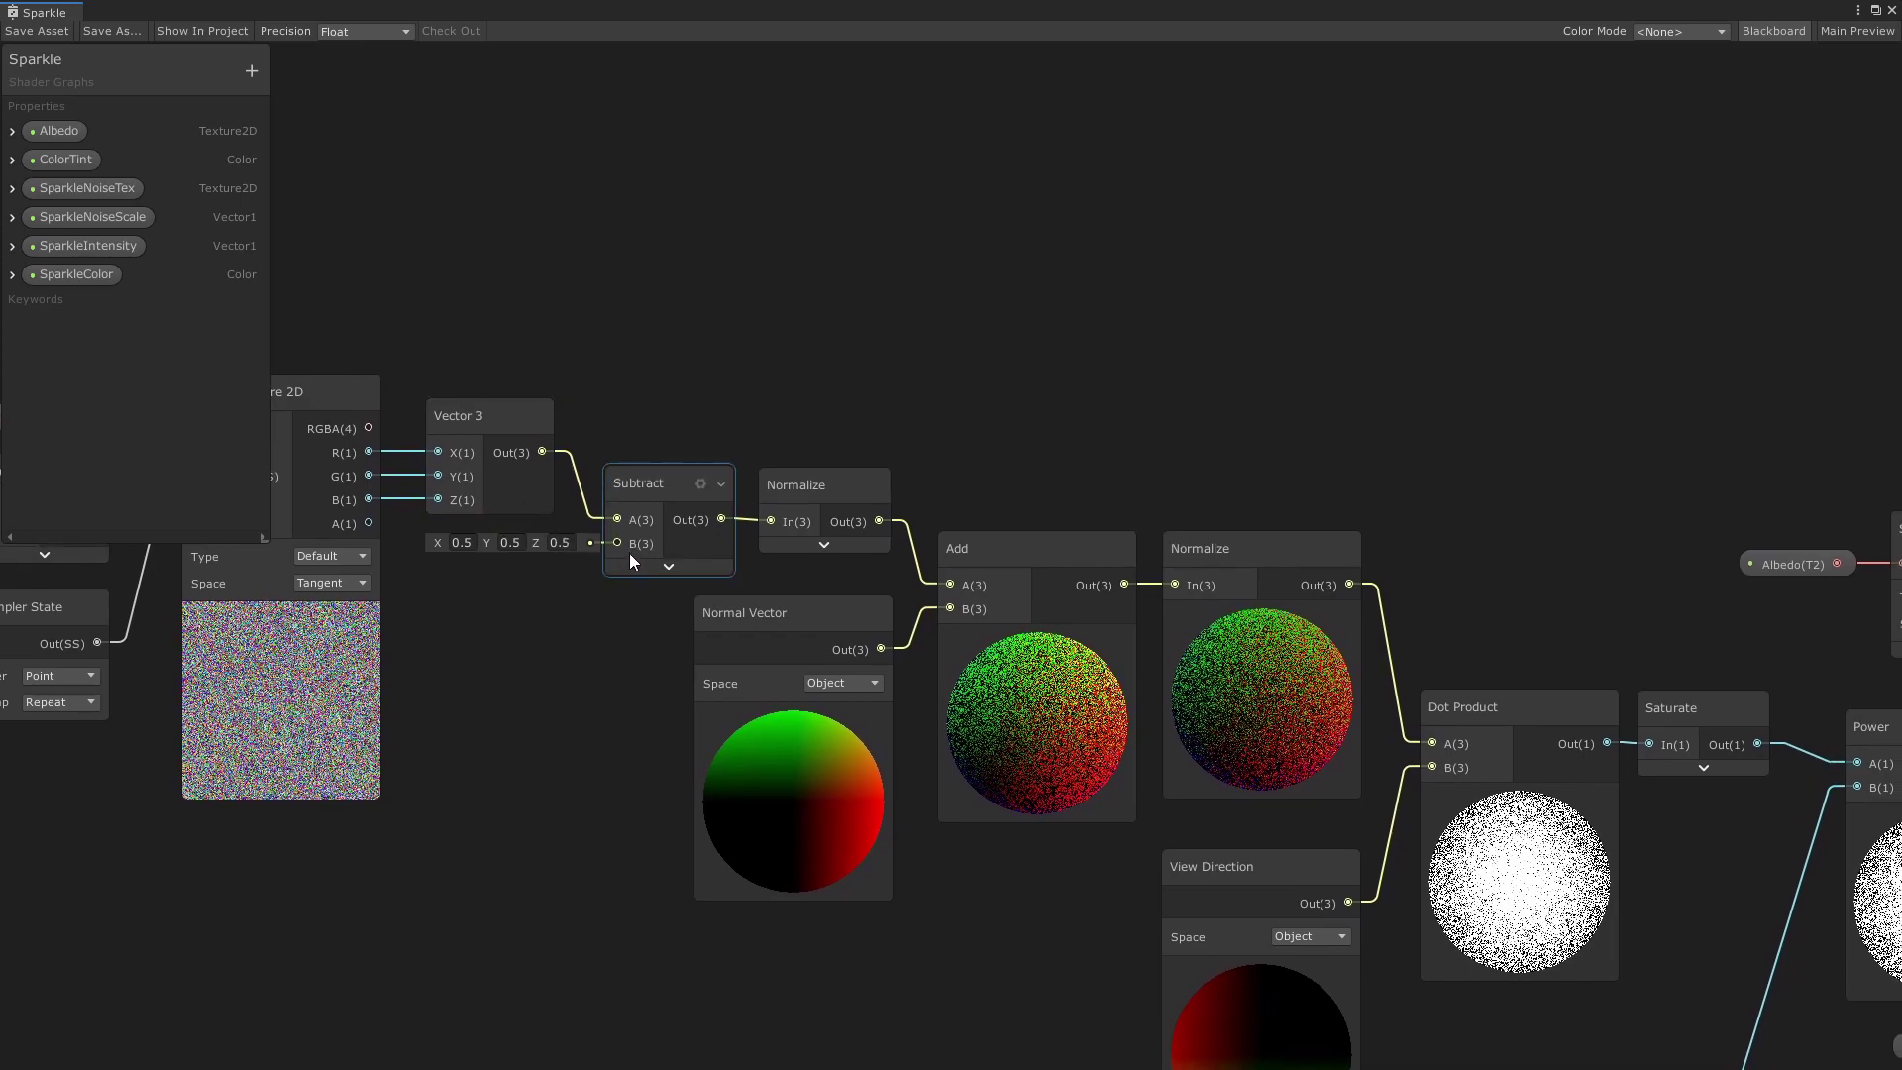
middle_click_drag(642, 585, 420, 654)
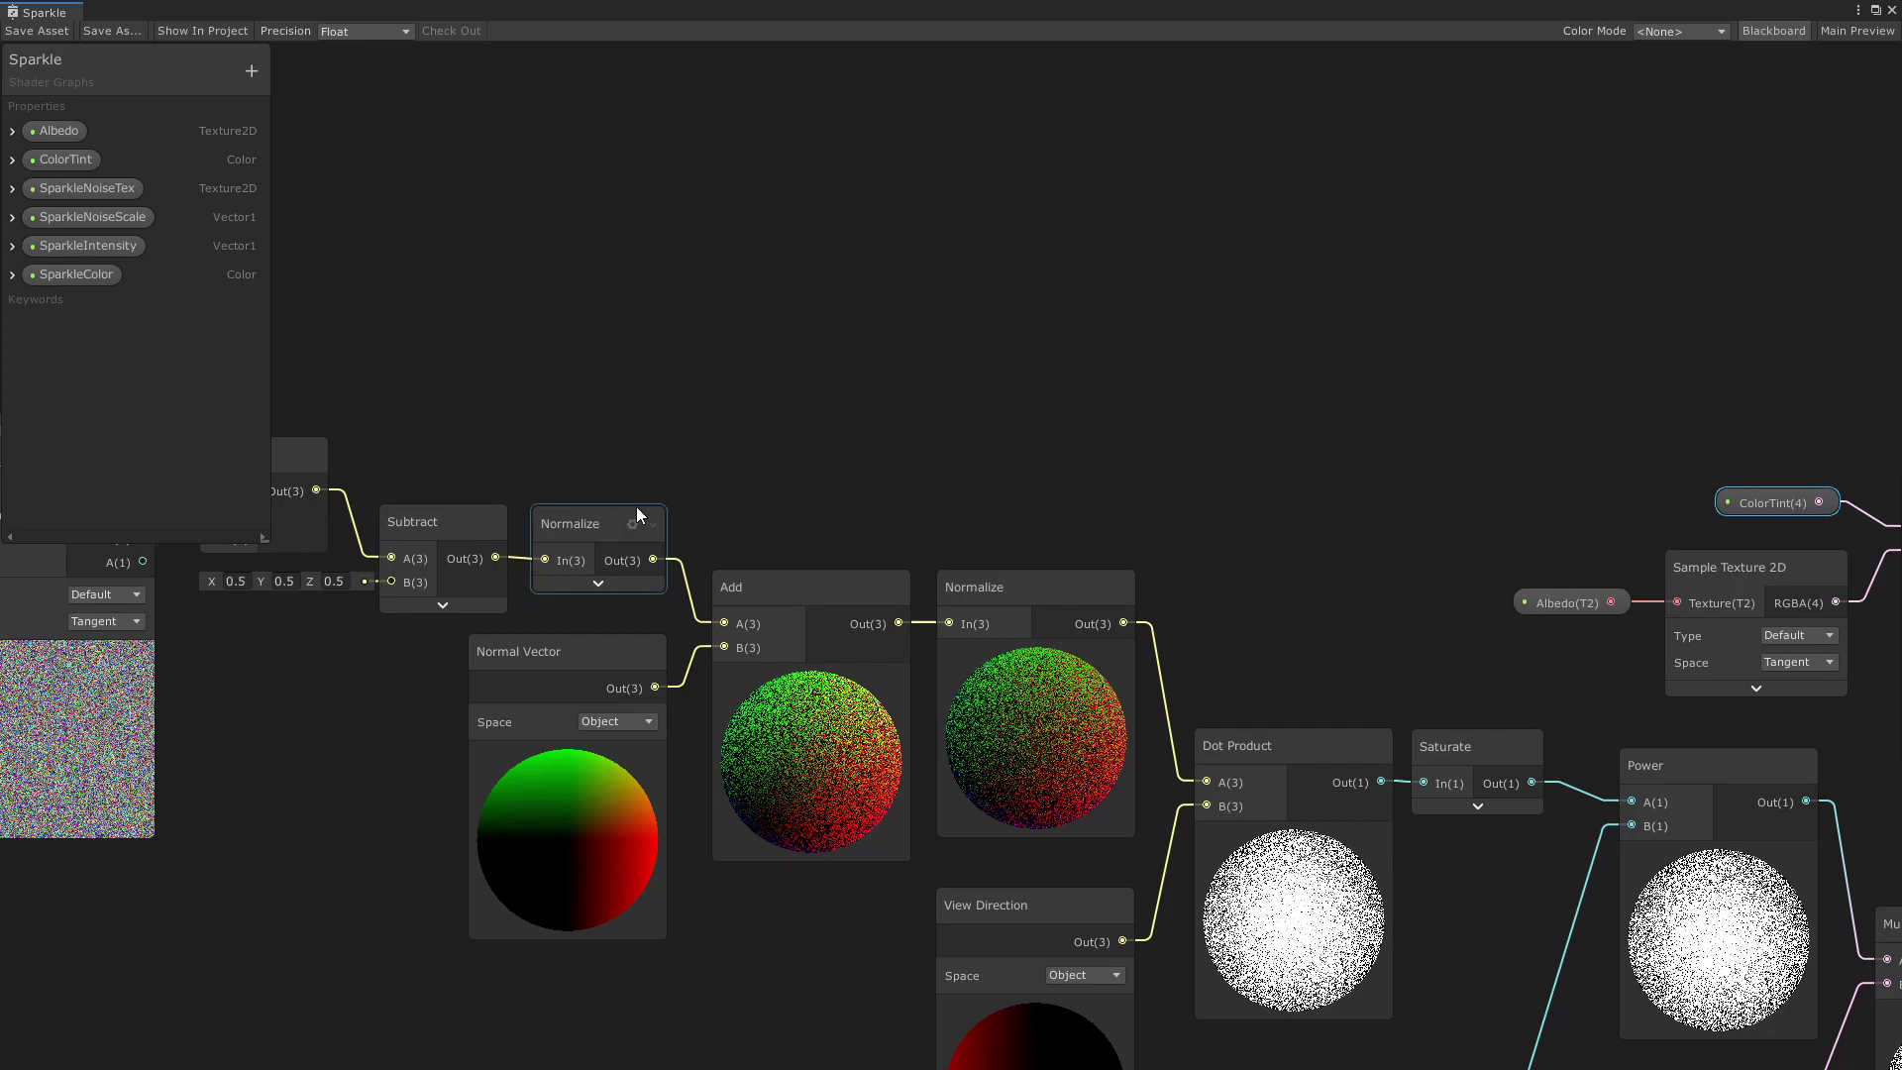
Step: Examine how the noise and Normal Vector are added, normalized and combined with View Direction through Dot Product, Saturate and Power
middle_click_drag(842, 436, 713, 336)
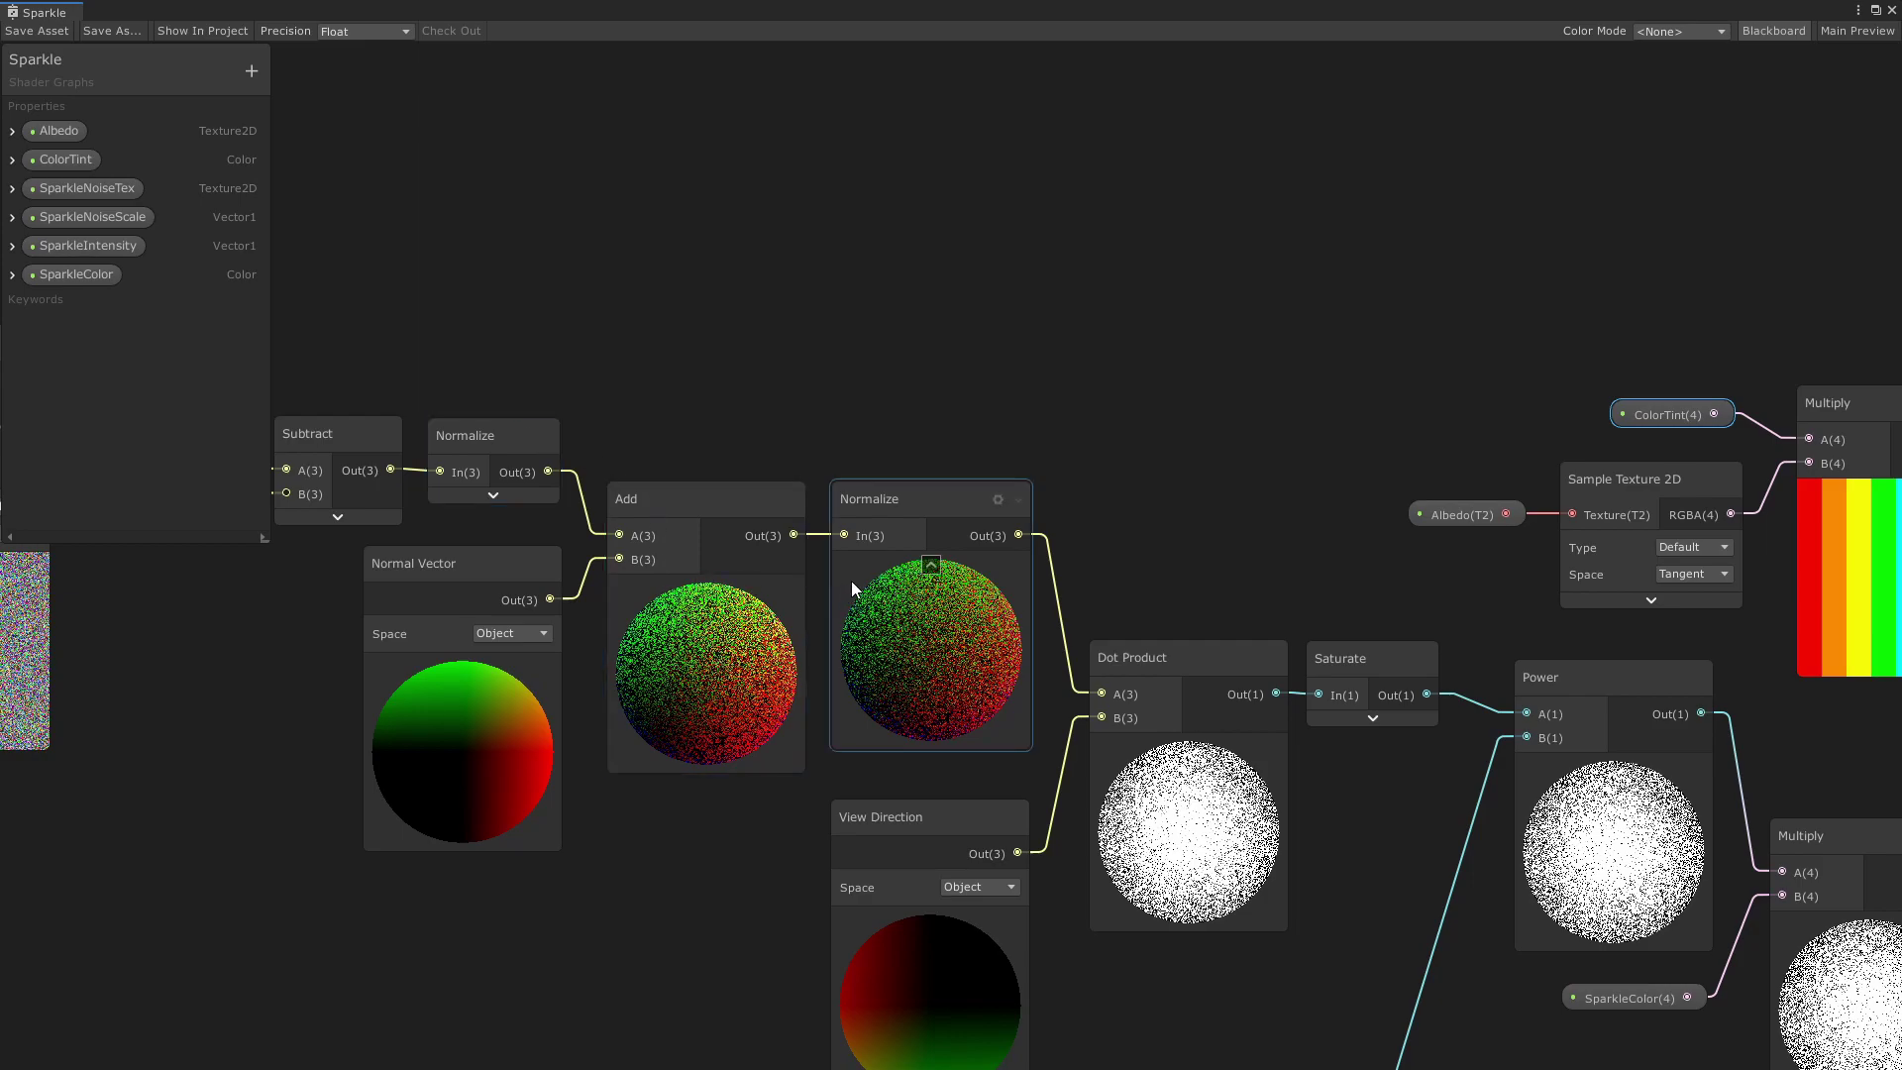
middle_click_drag(1146, 404, 1062, 348)
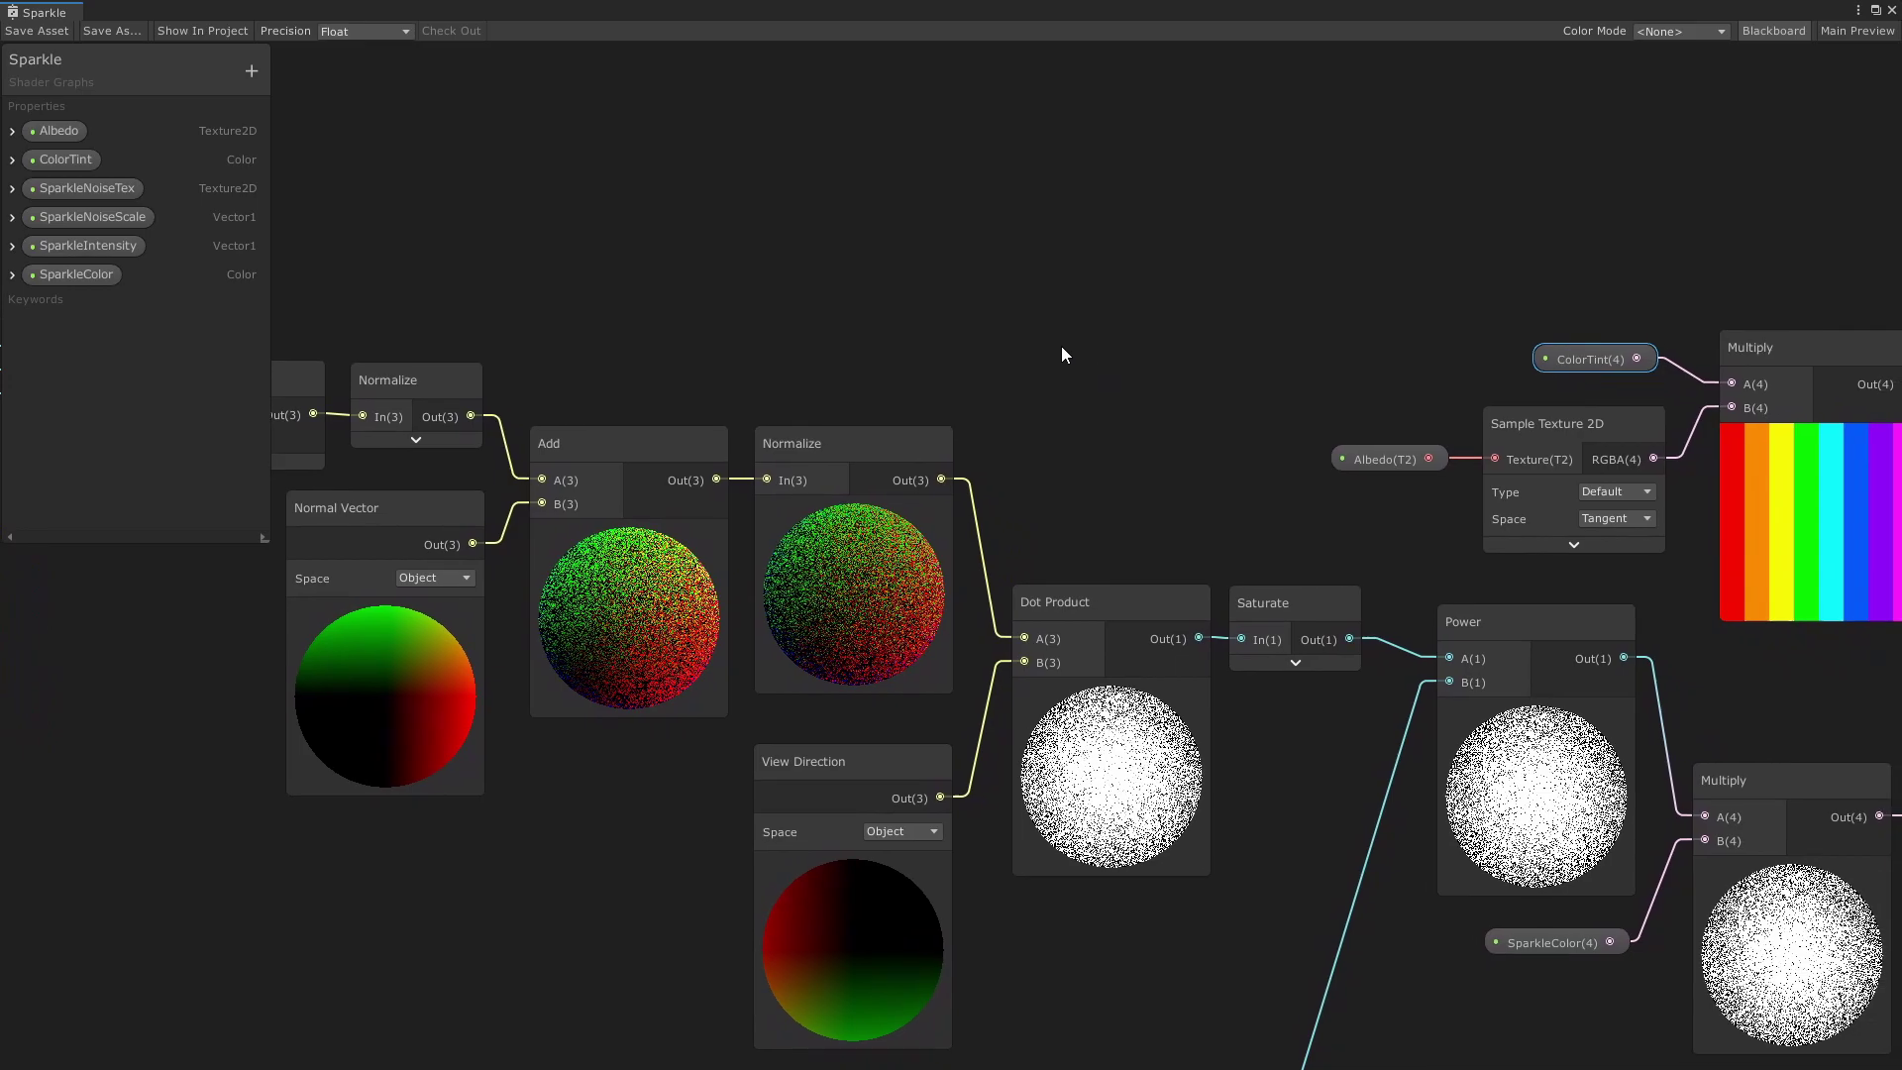
middle_click_drag(731, 746, 723, 746)
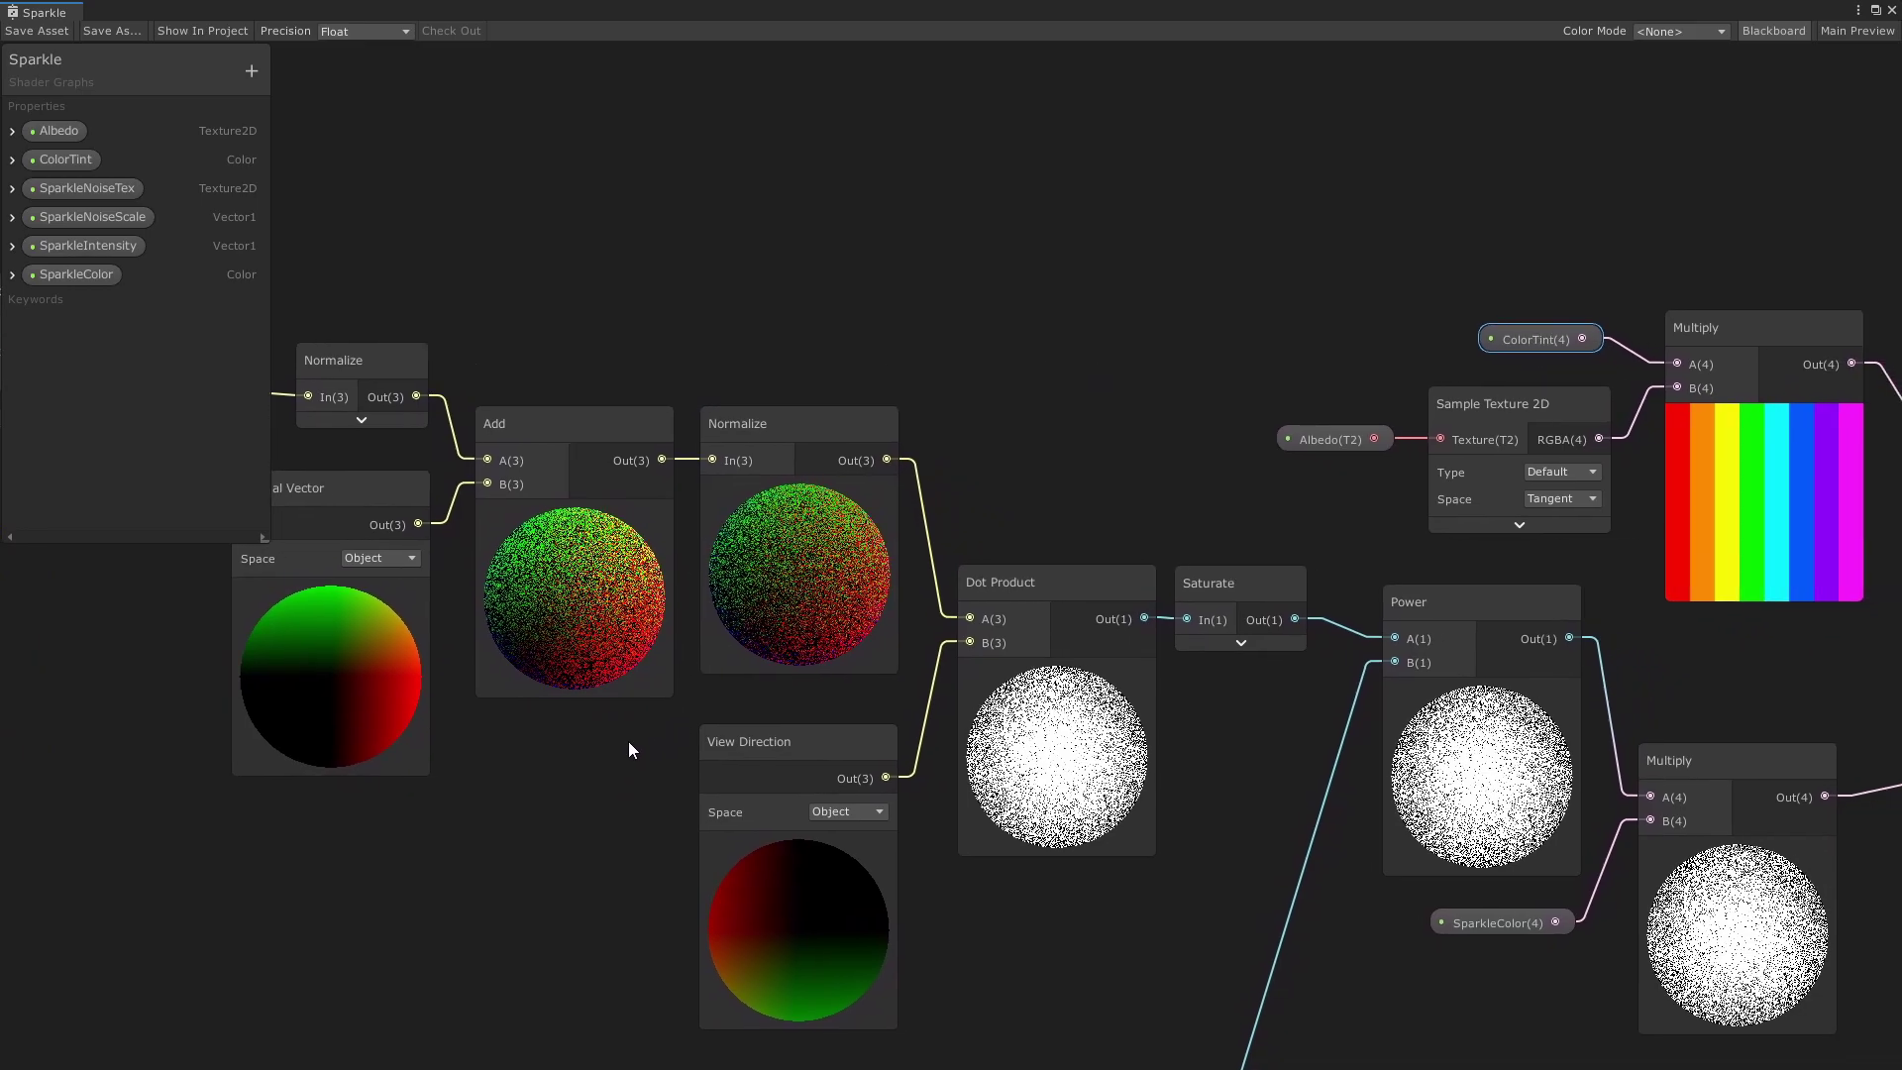
middle_click_drag(1059, 883, 787, 681)
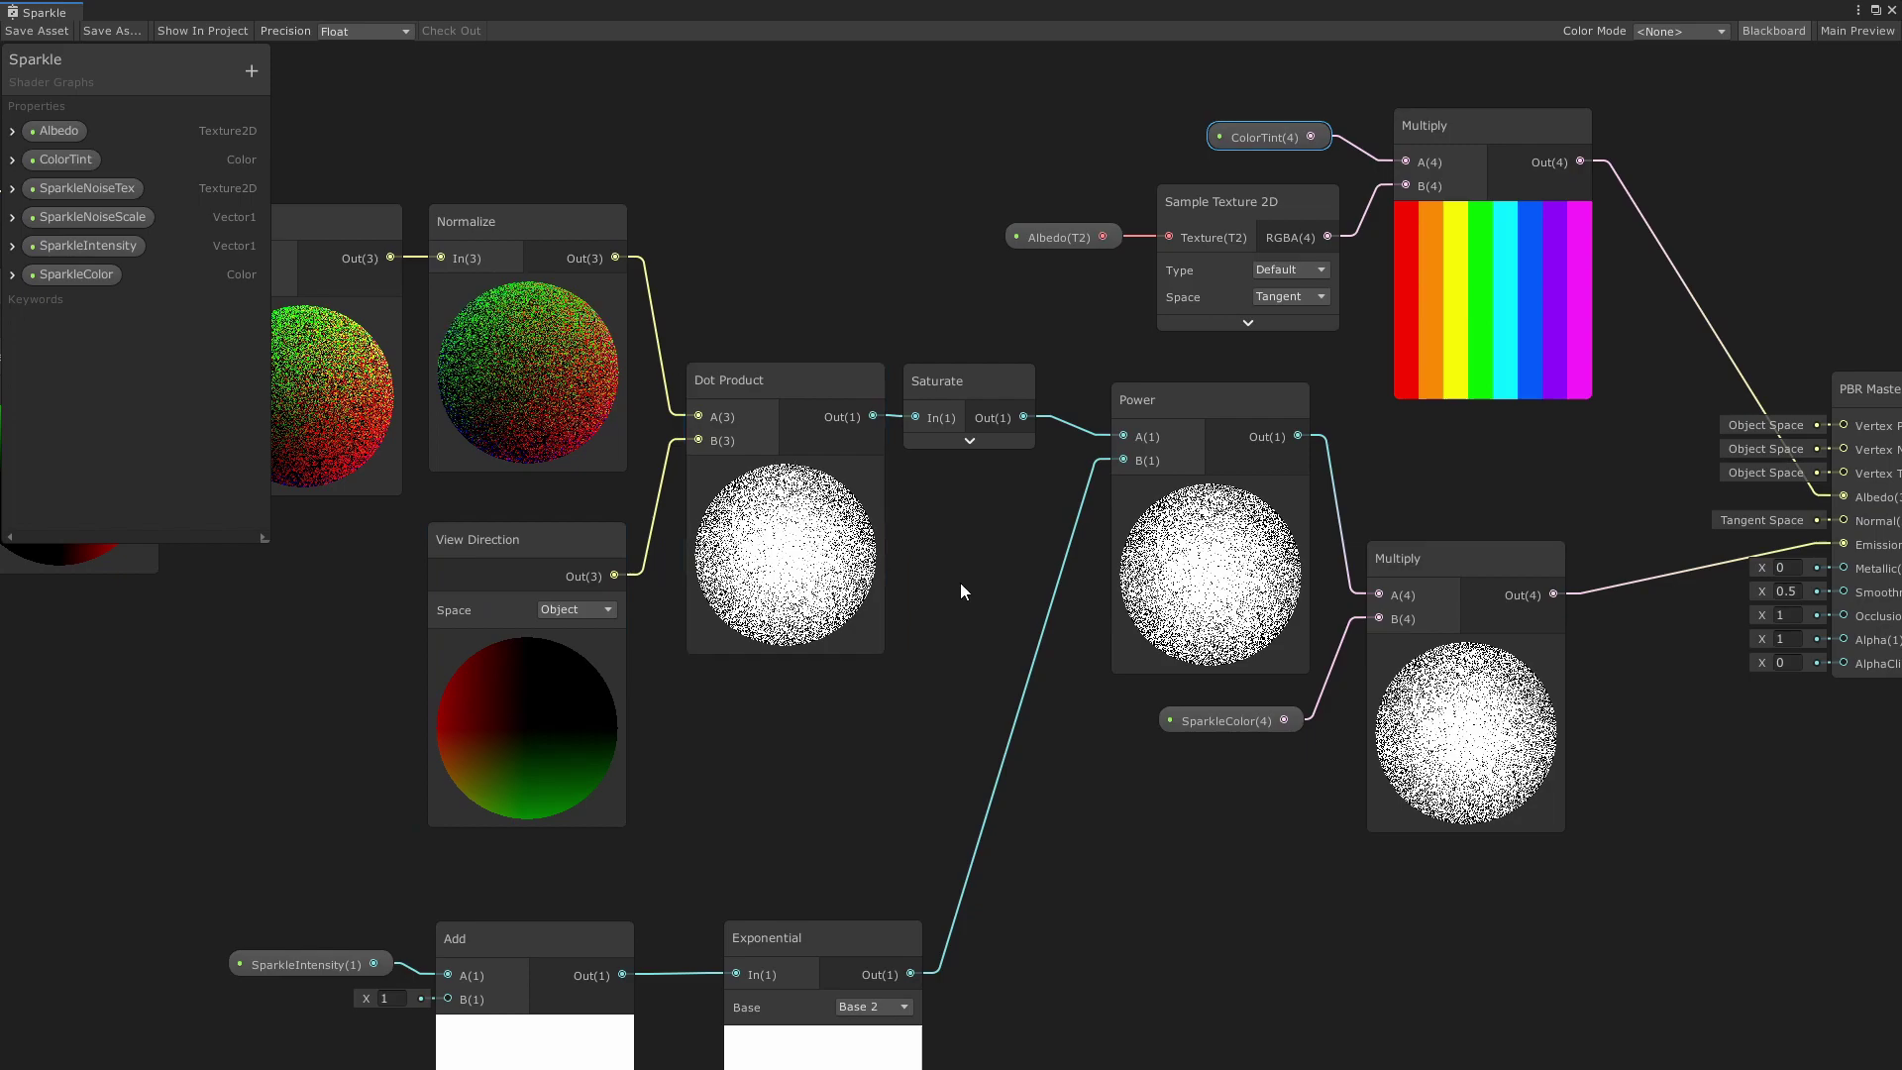
middle_click_drag(960, 583, 754, 572)
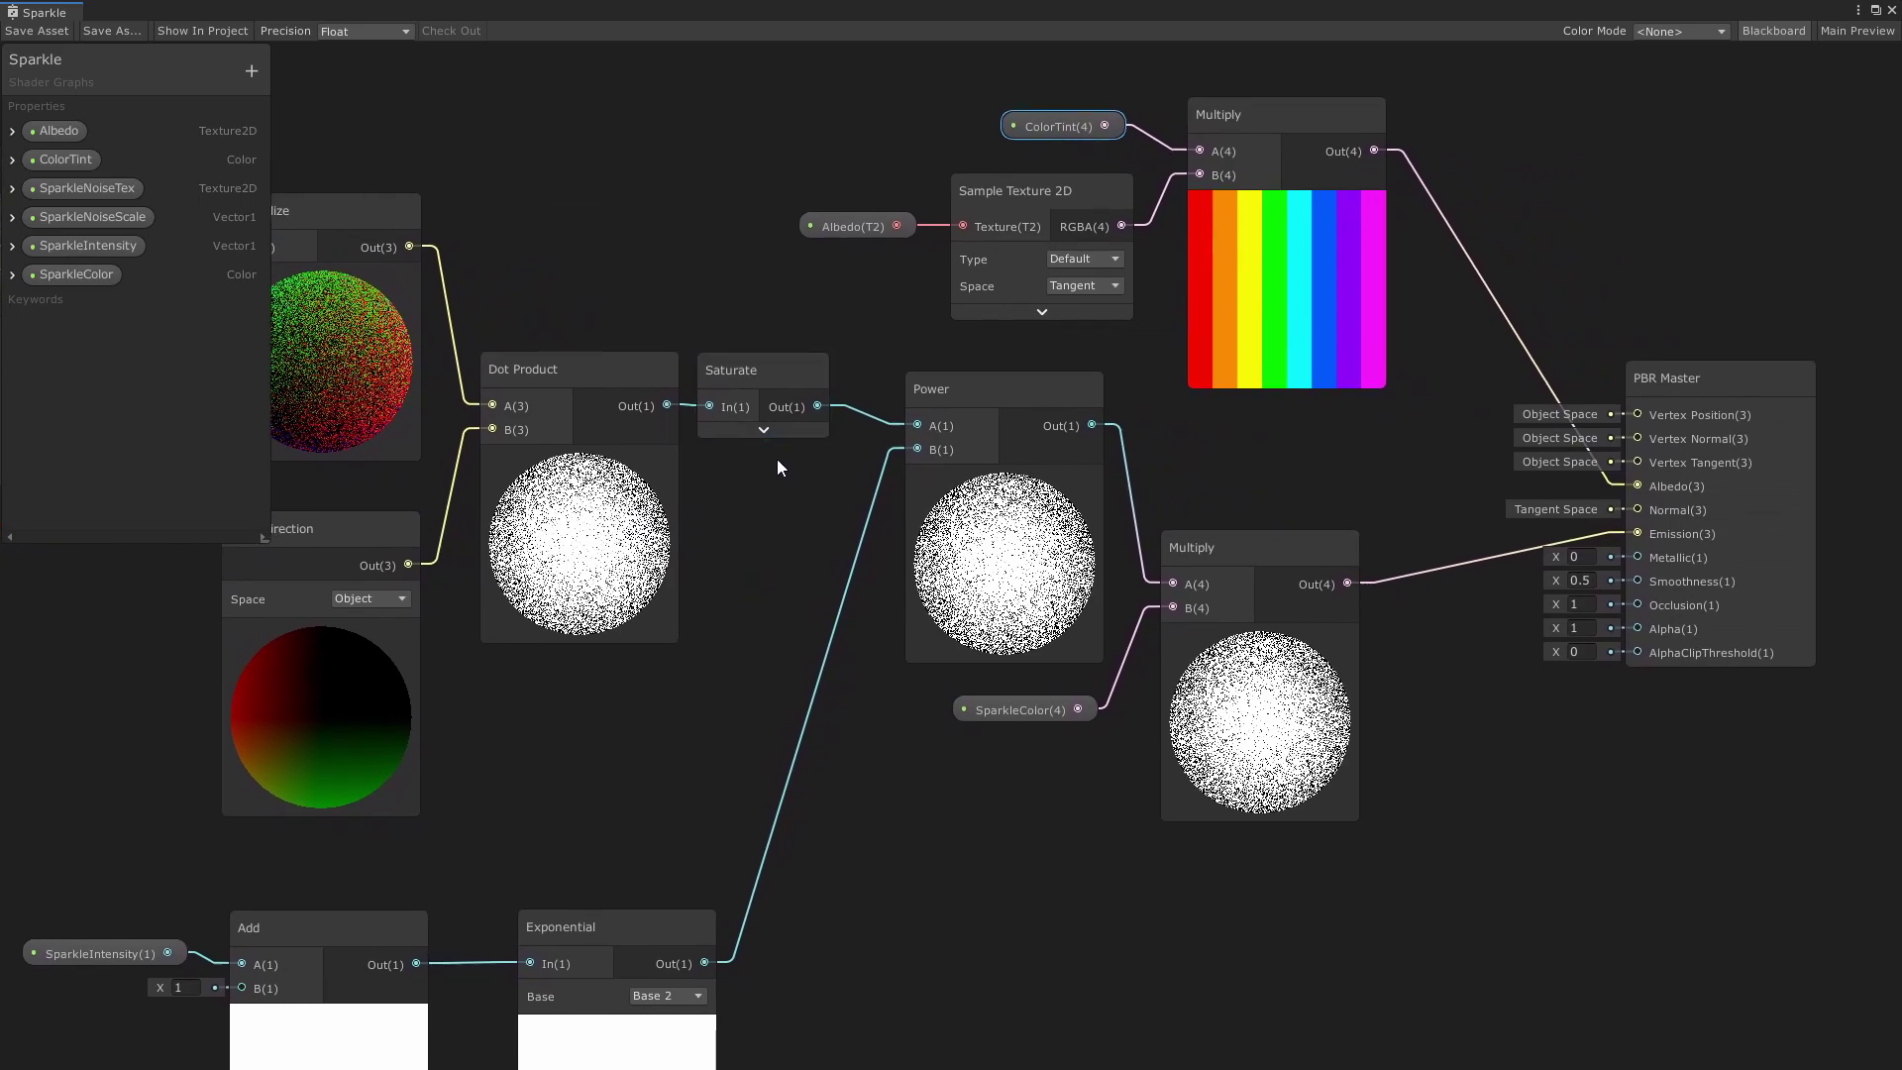
middle_click_drag(931, 862, 1103, 897)
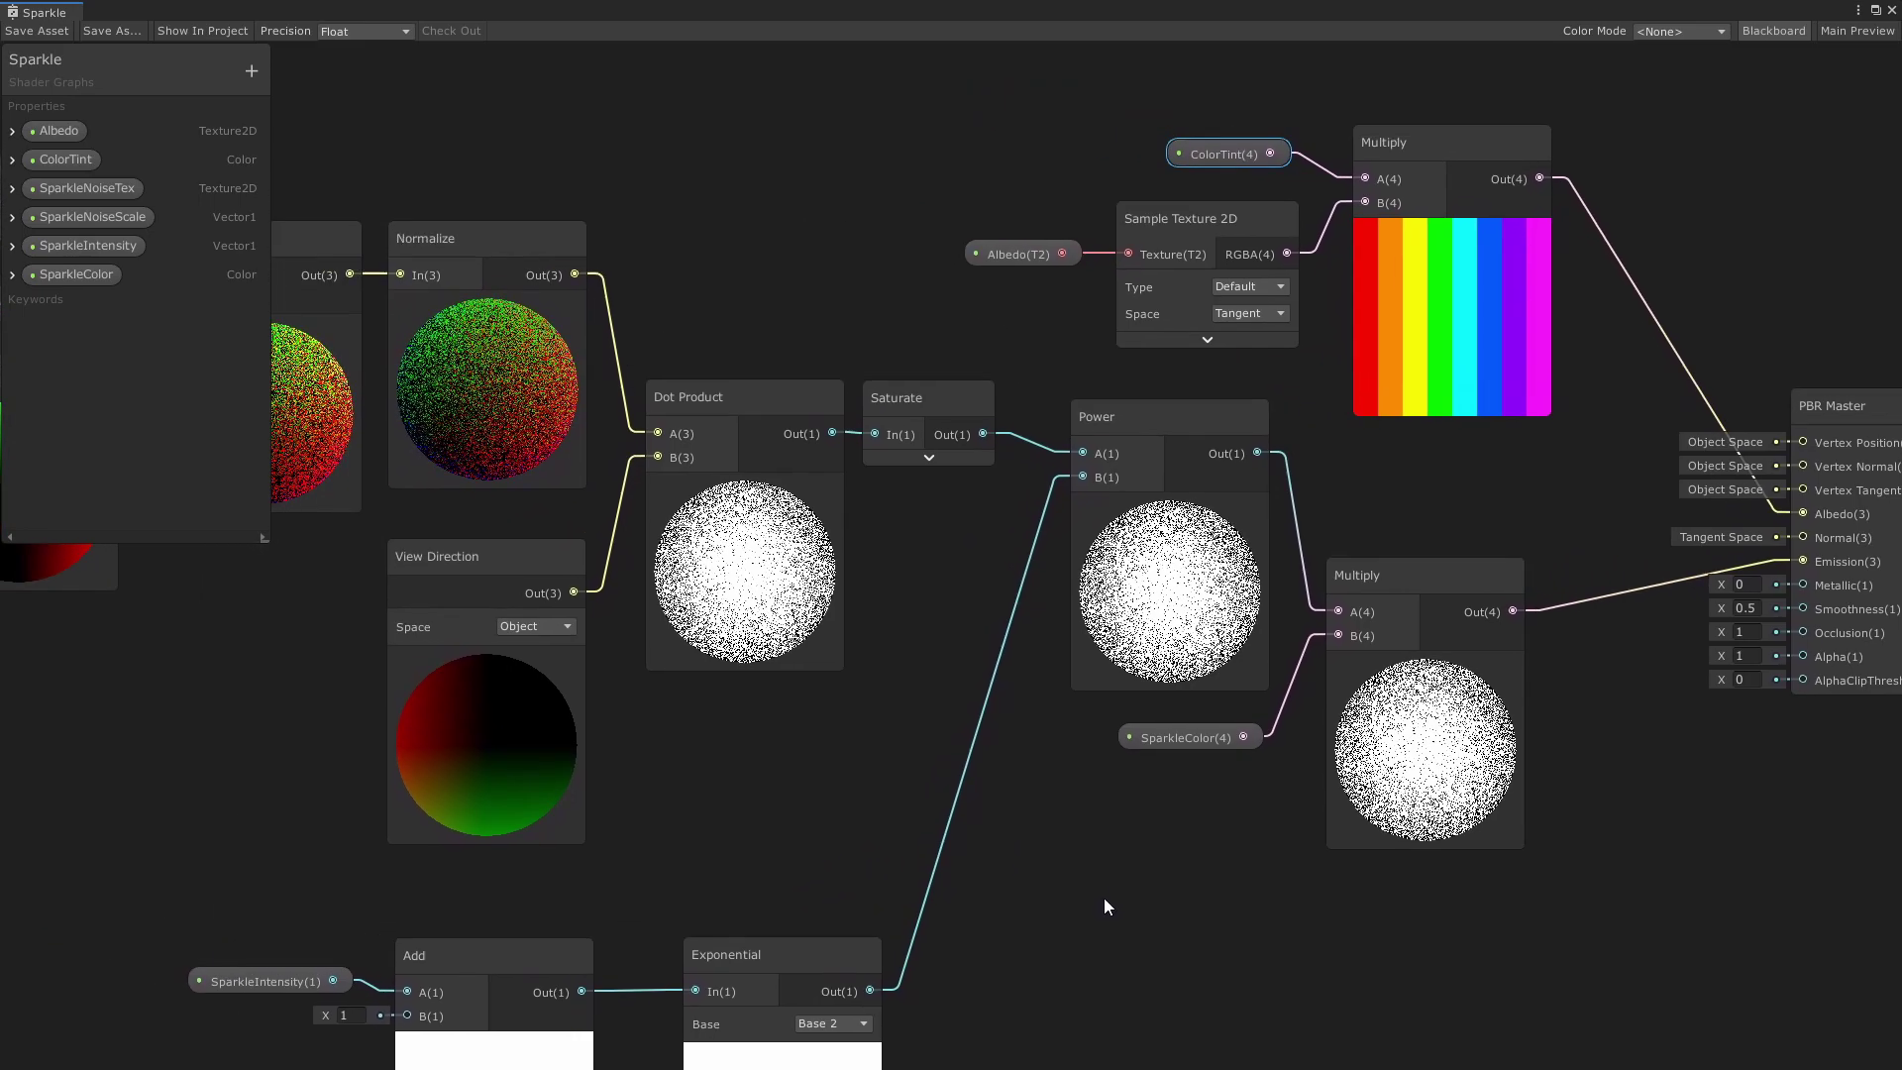
middle_click_drag(812, 780, 1014, 844)
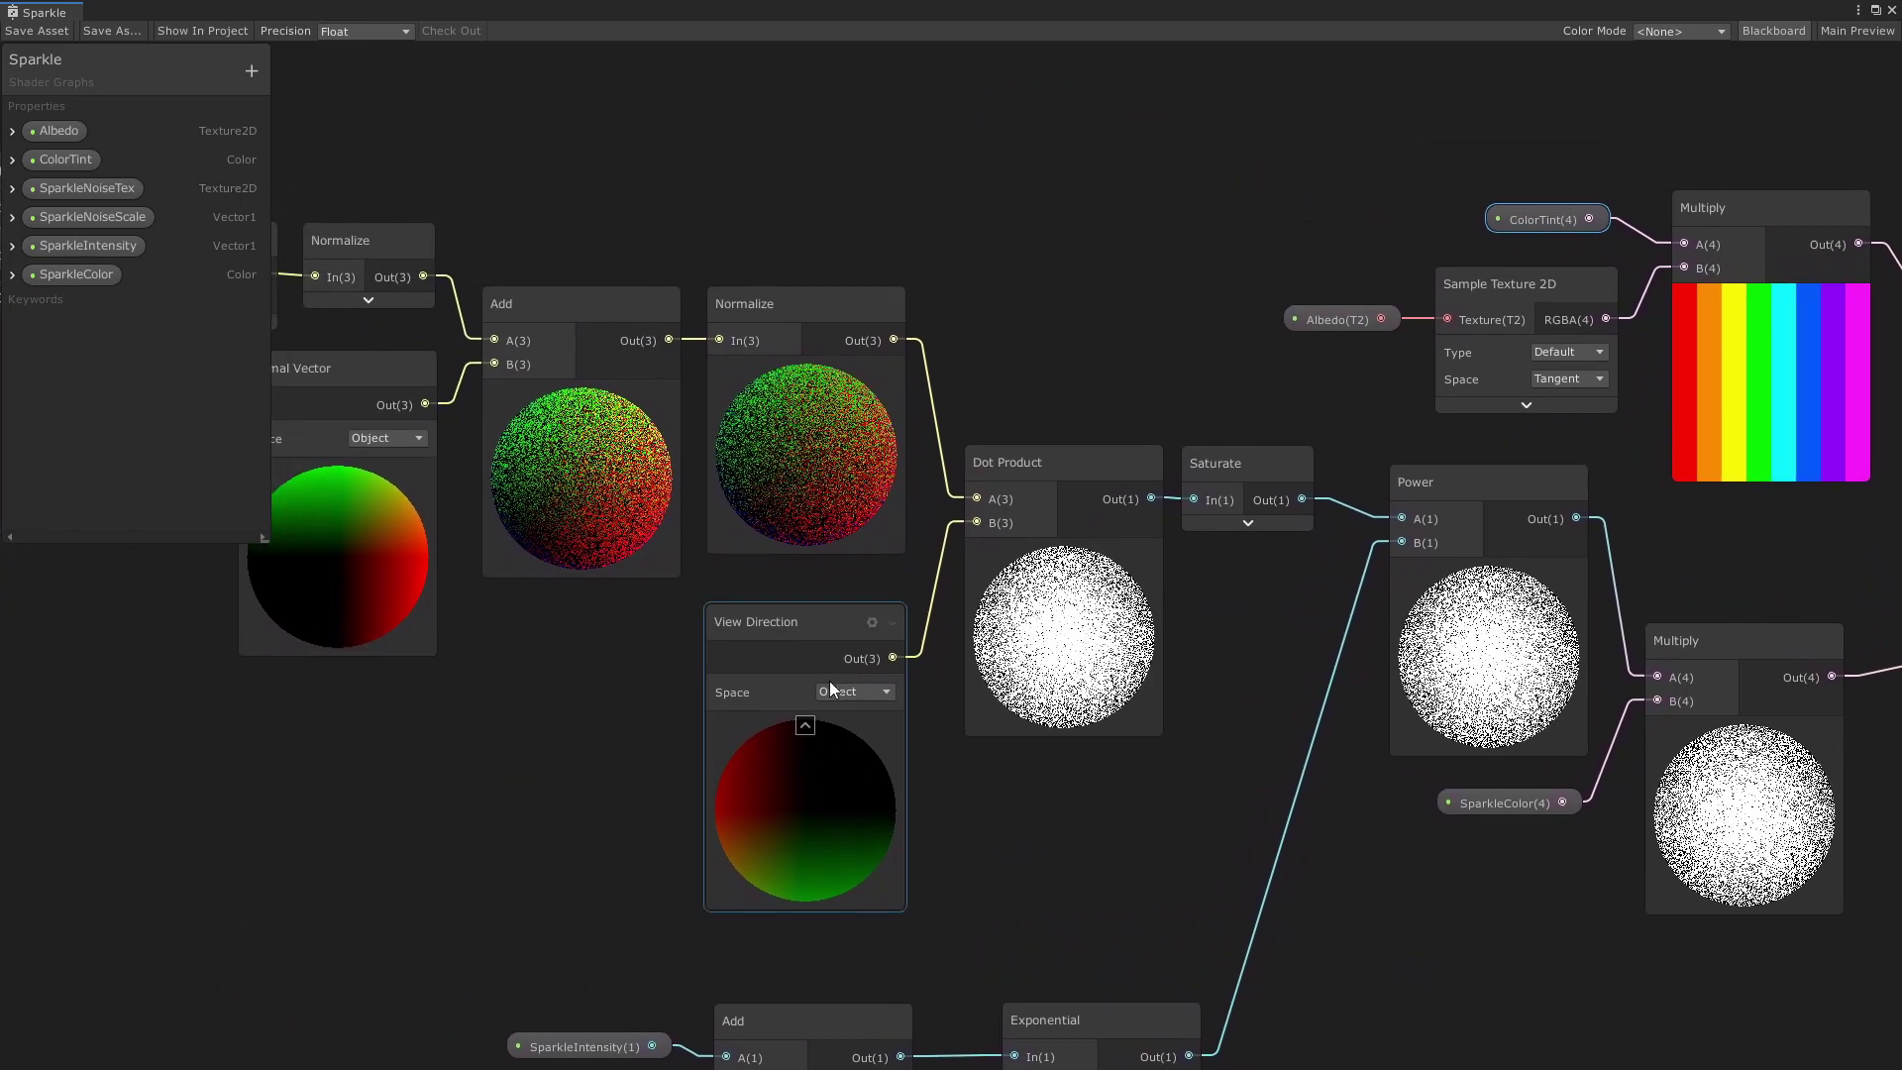
Step: Examine how SparkleIntensity passes through the Add and base 2 Exponential nodes into the Power node's B input
middle_click_drag(598, 711, 735, 710)
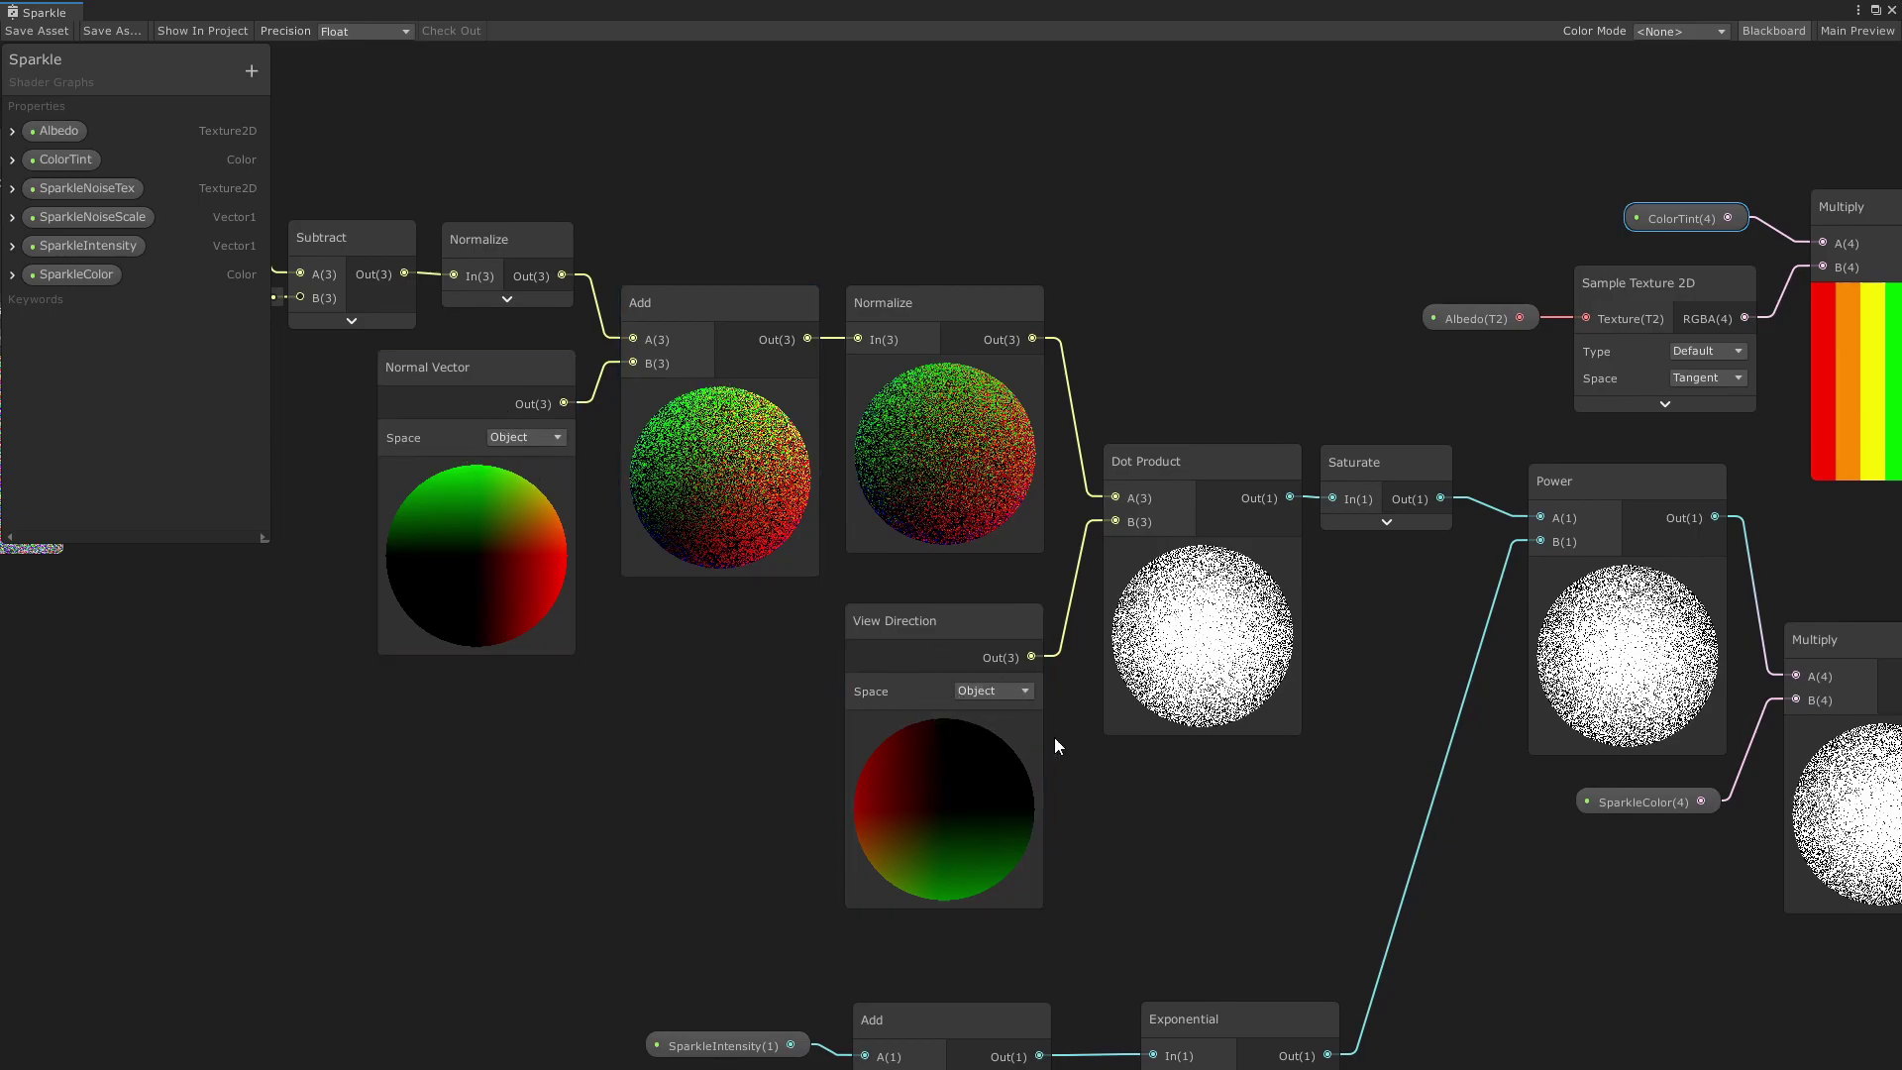
middle_click_drag(1564, 956, 880, 733)
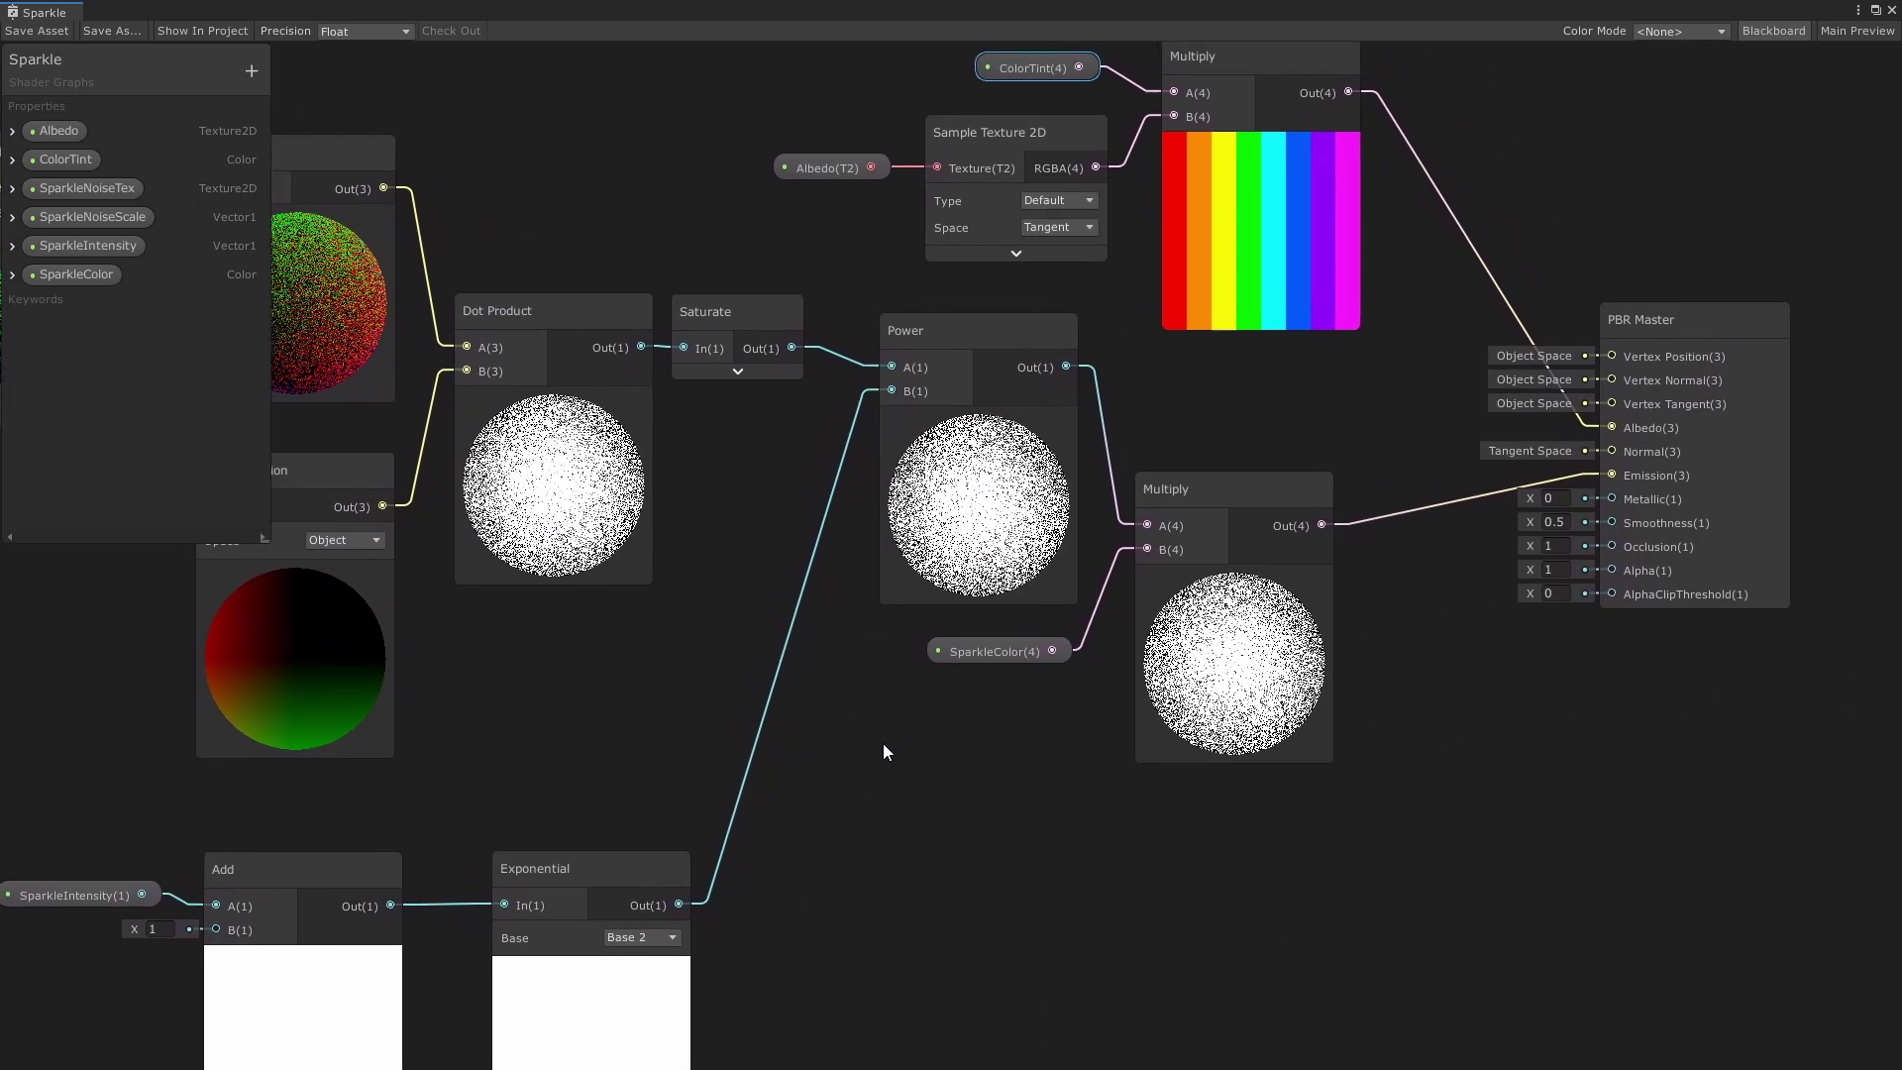
middle_click_drag(818, 828, 994, 710)
left_click(246, 759)
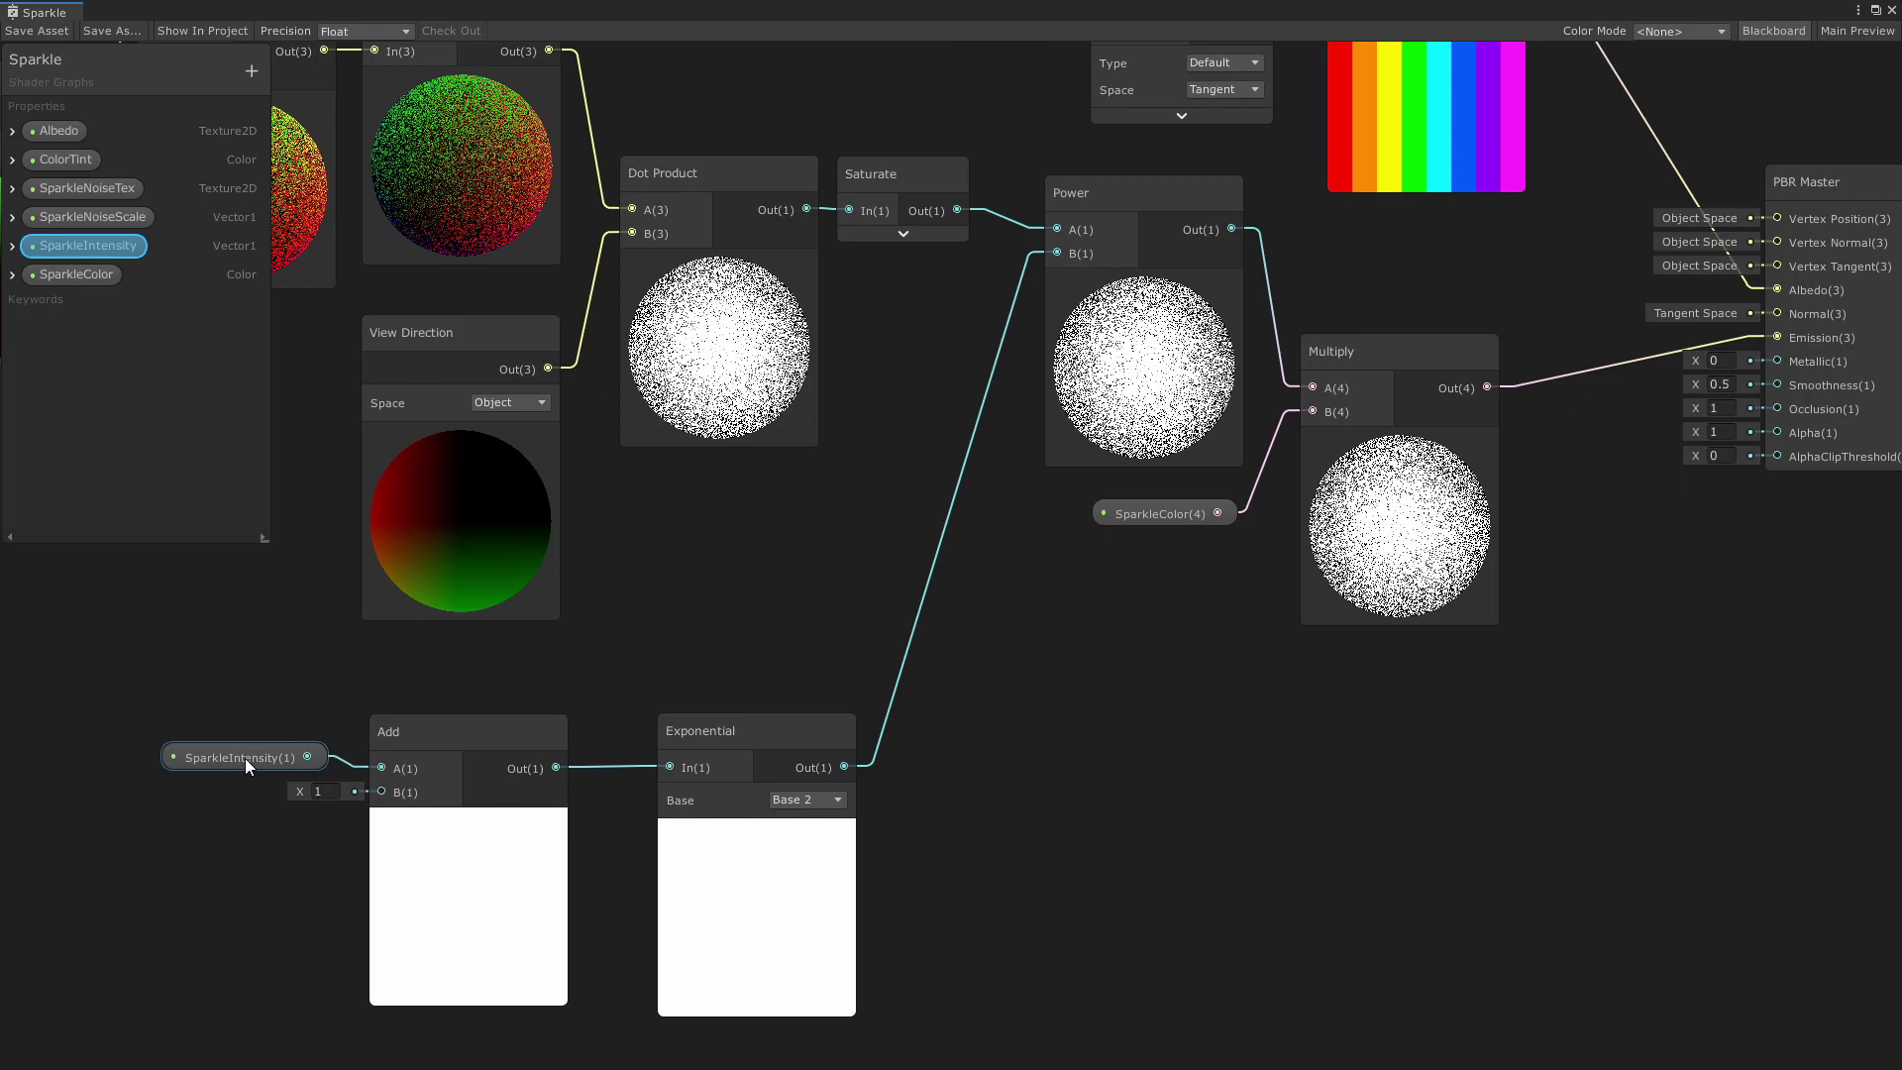
left_click(342, 739)
middle_click_drag(865, 589, 752, 582)
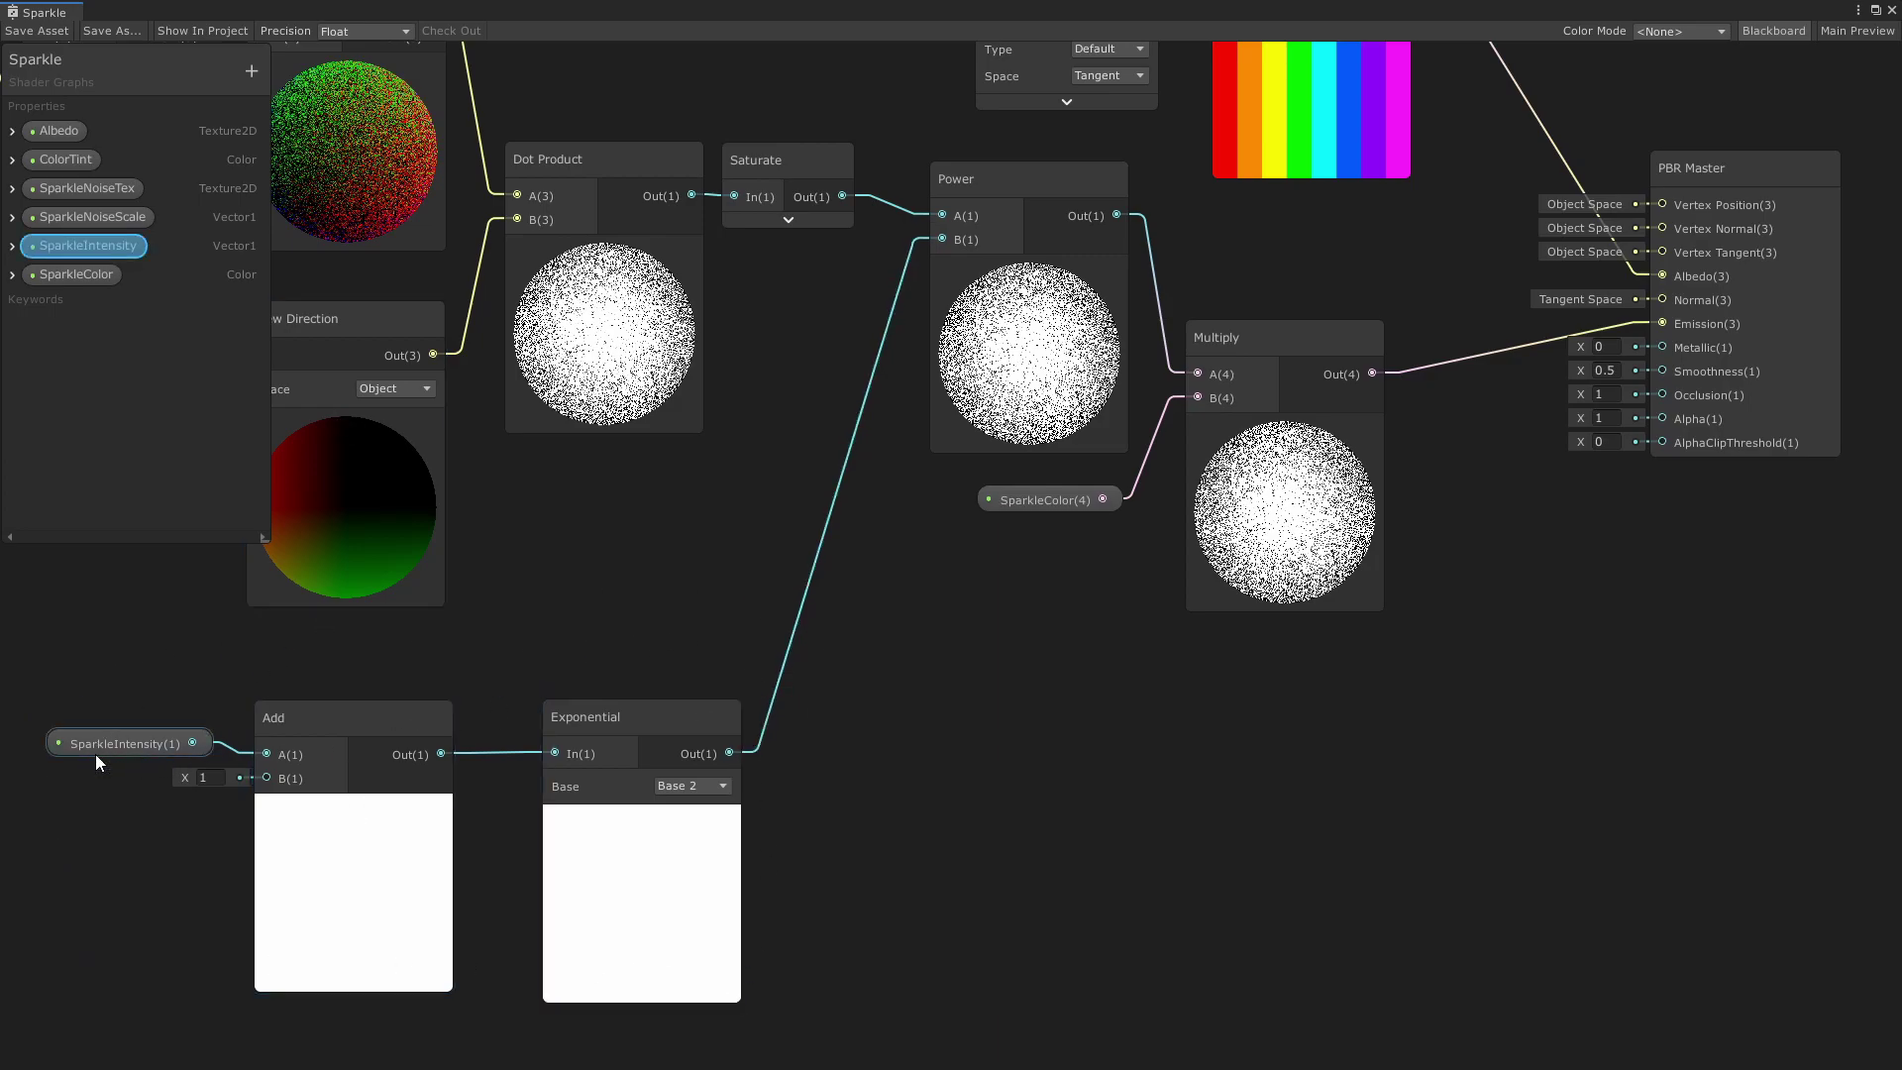
middle_click_drag(717, 555, 592, 747)
Step: Review how the Power node combines the saturated Dot Product with the exponent derived from SparkleIntensity
left_click(874, 515)
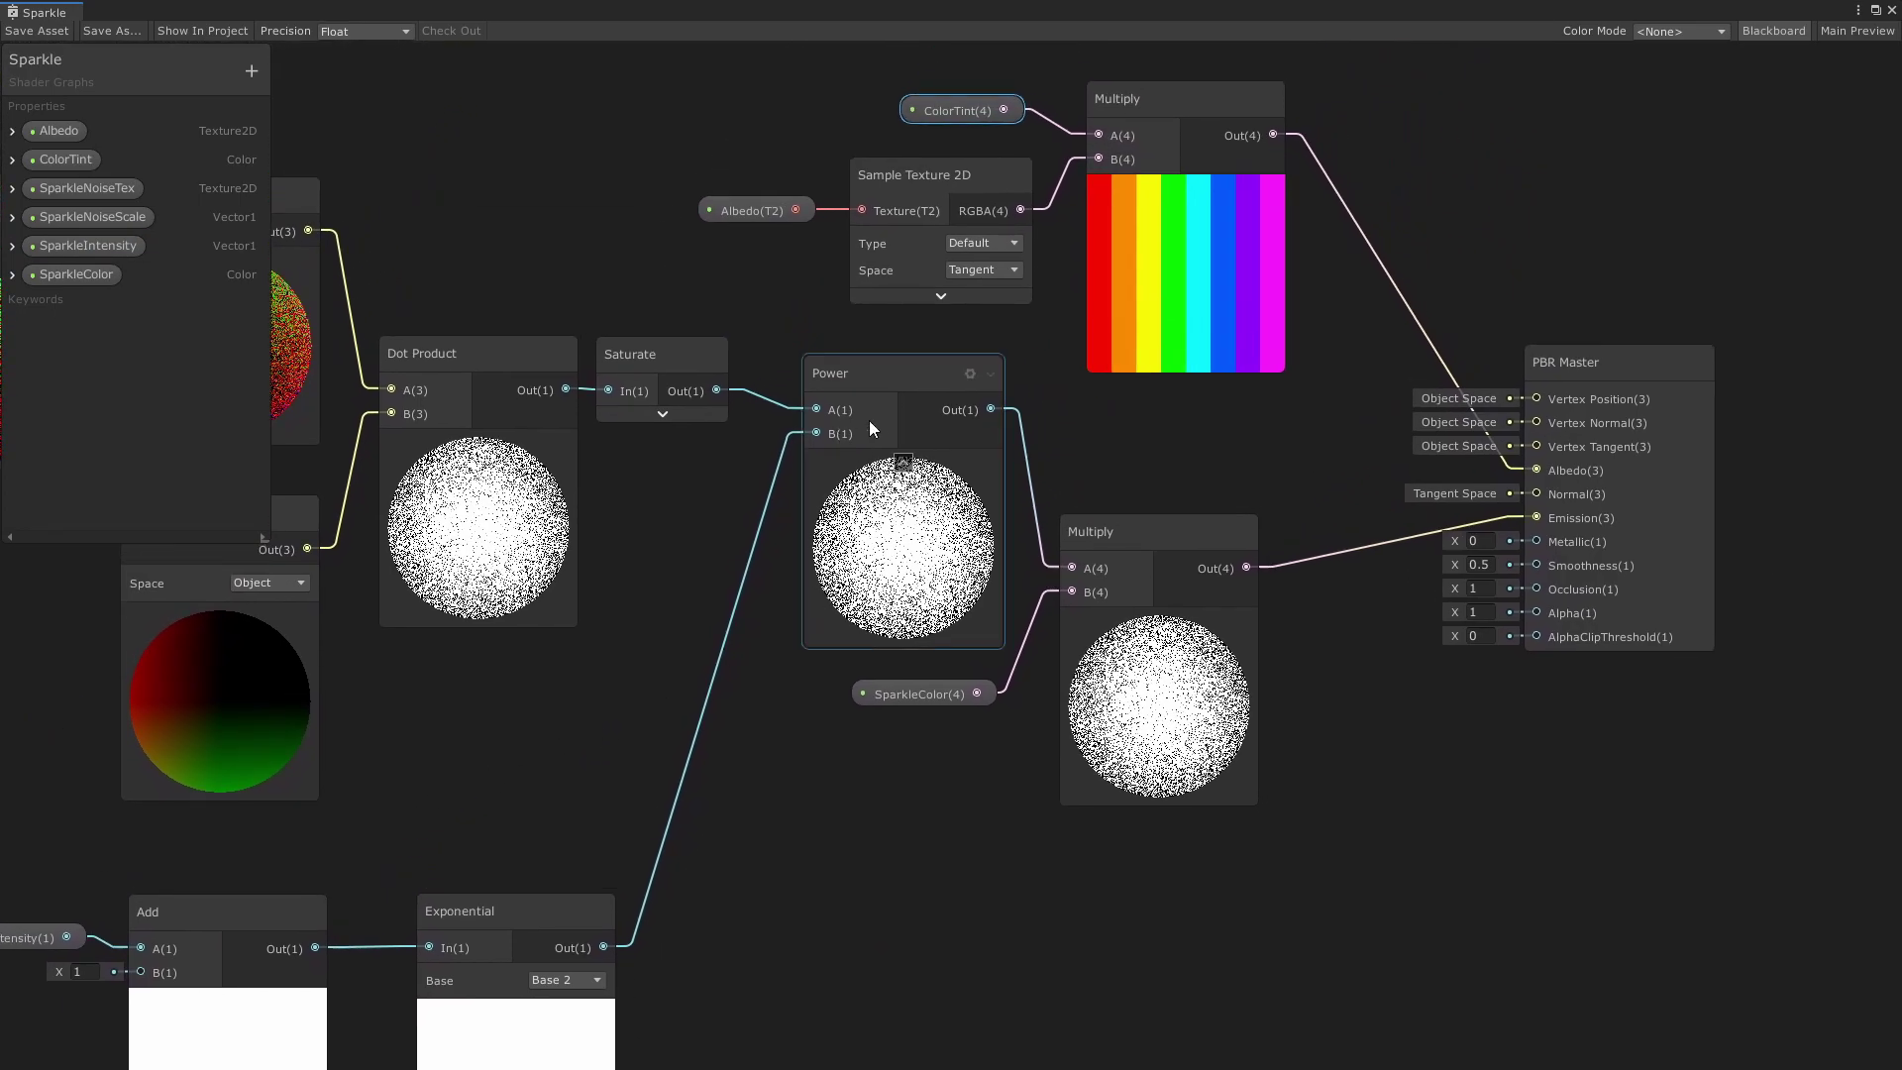
left_click(662, 355)
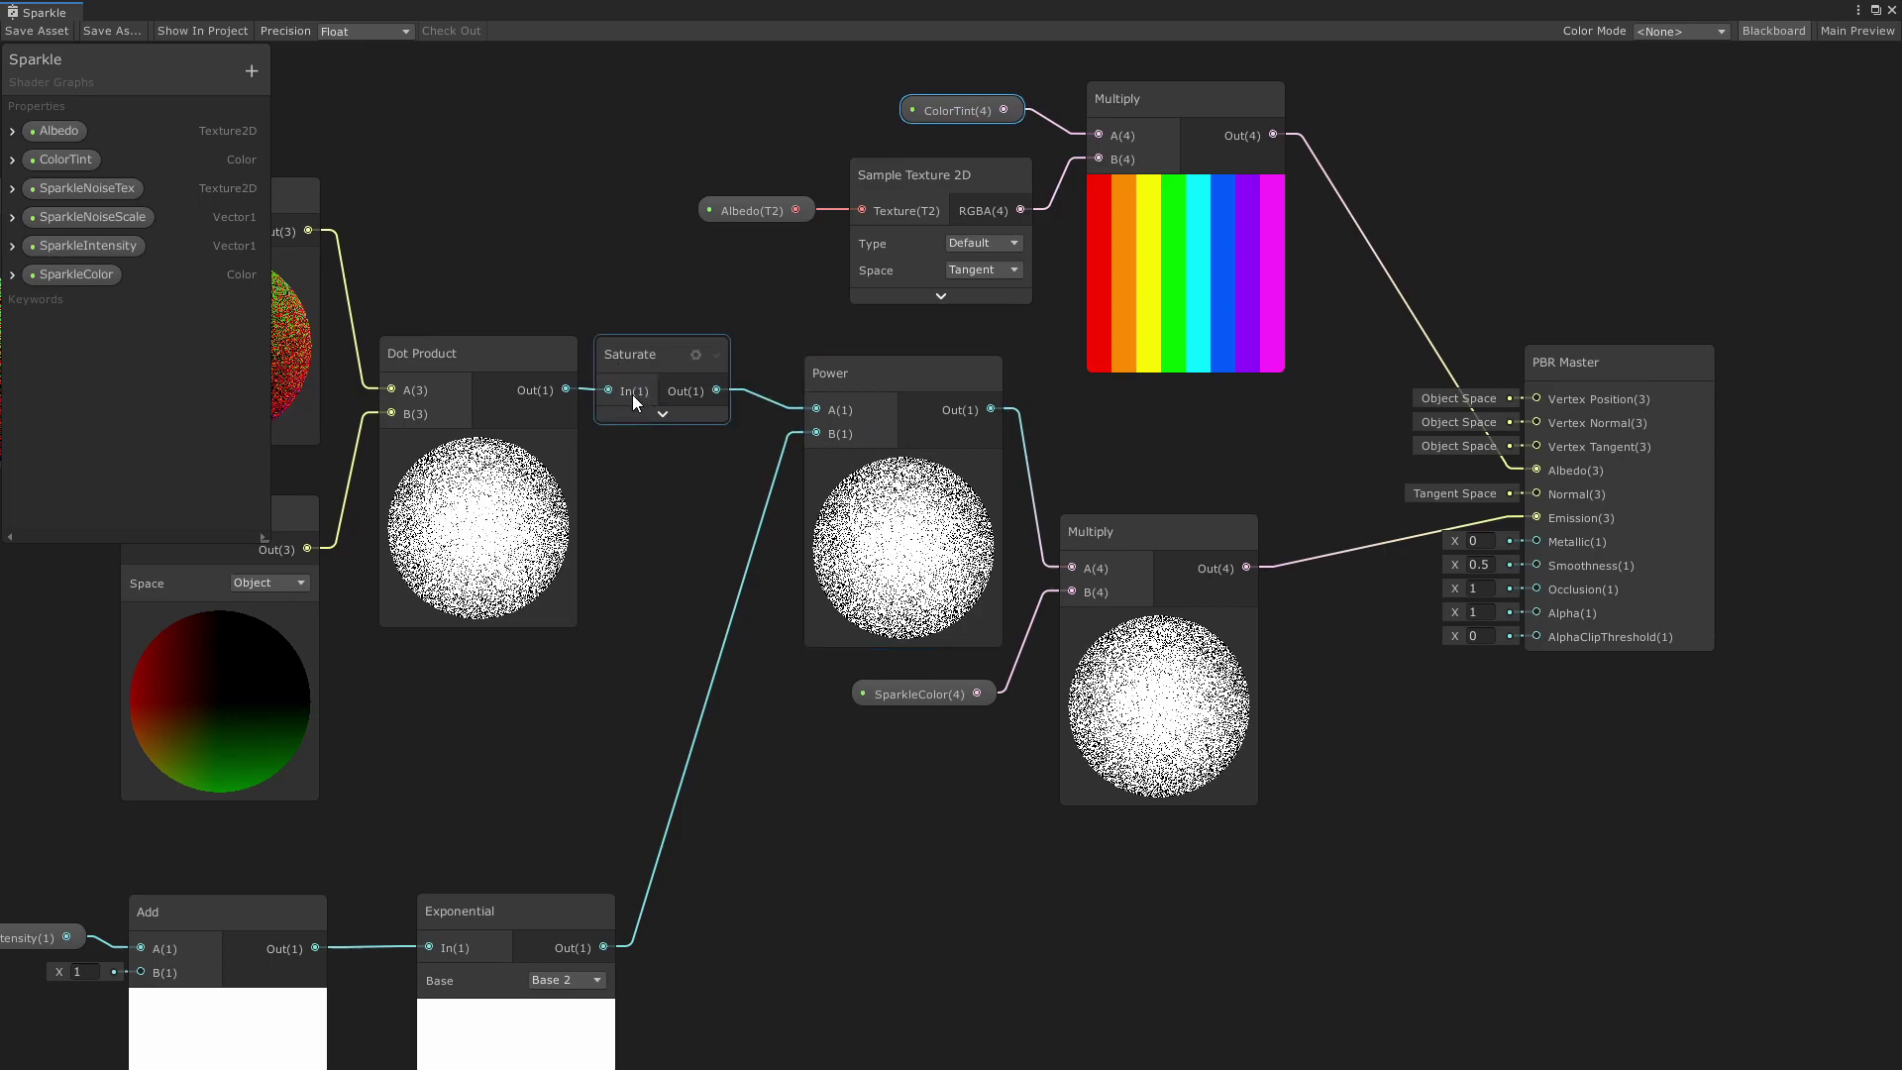
left_click(814, 444)
left_click(1082, 467)
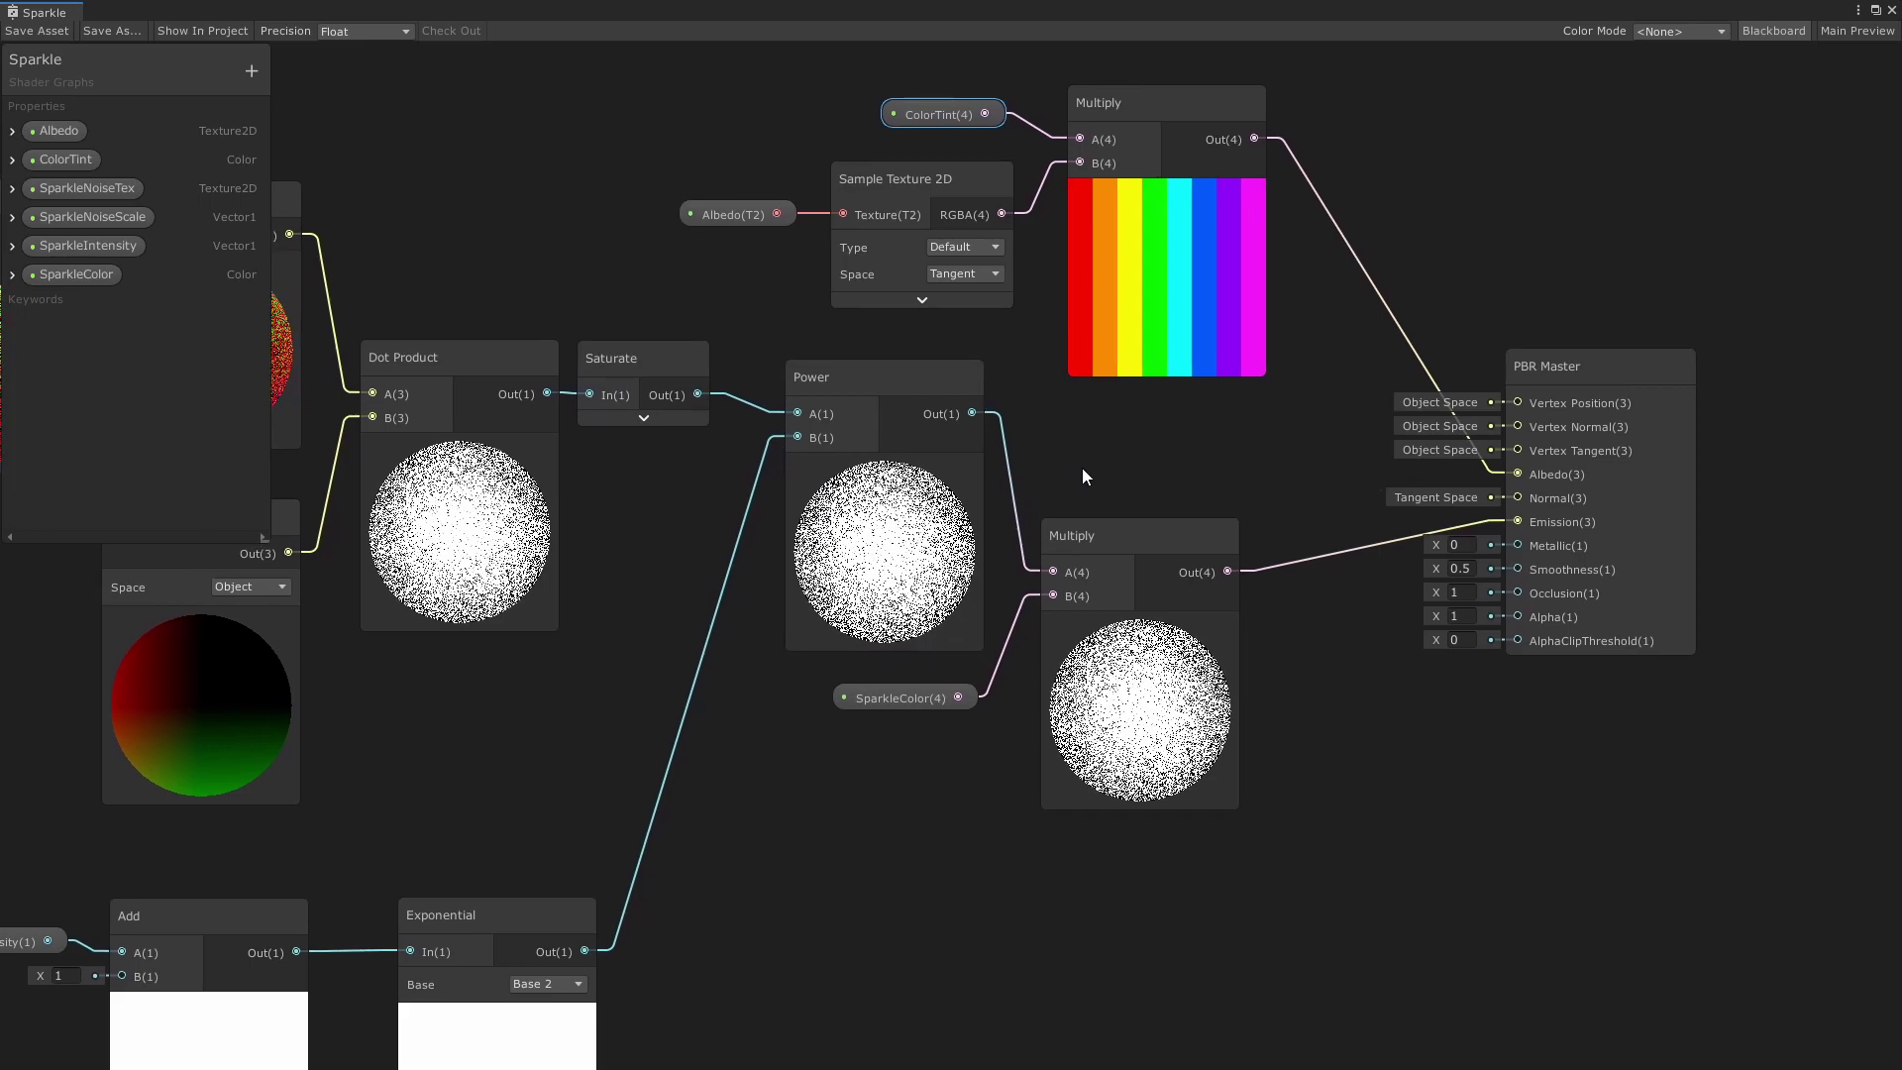
middle_click_drag(1082, 467, 1108, 432)
middle_click_drag(178, 836, 224, 850)
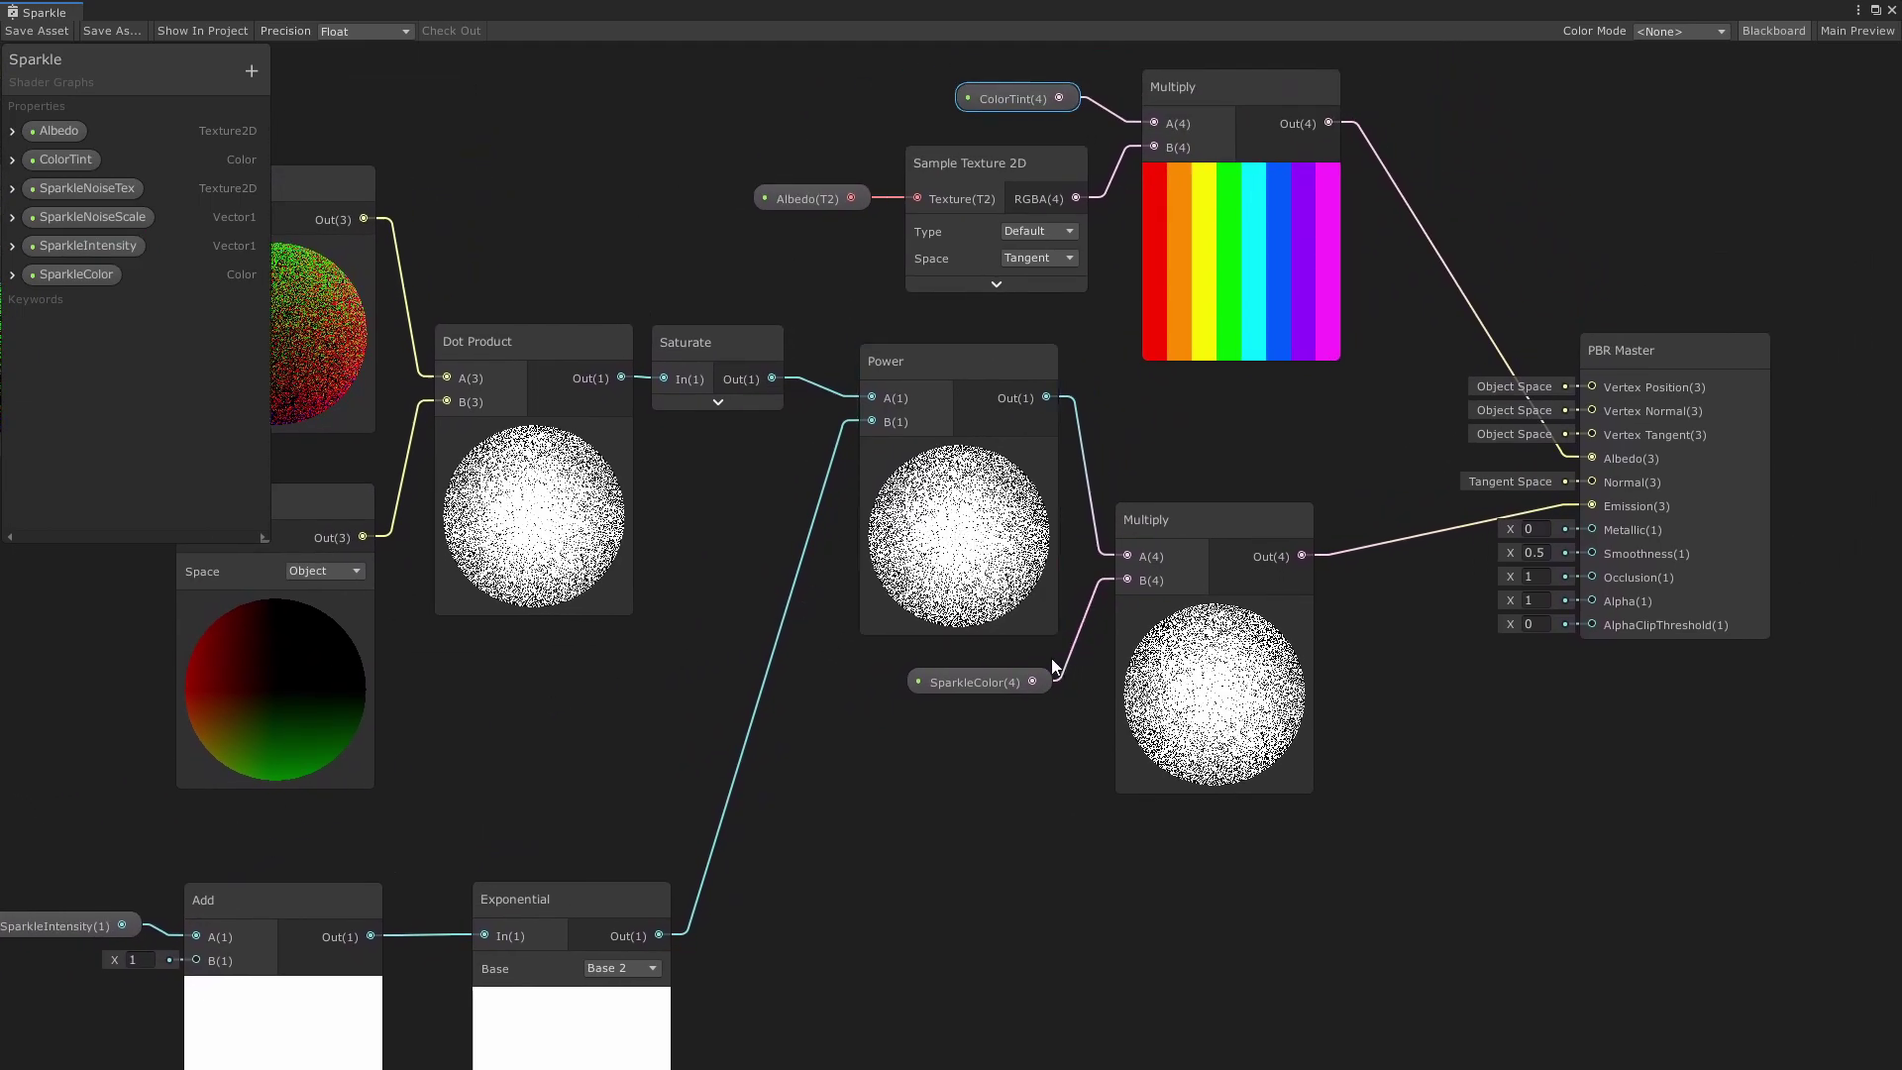
Step: Examine how the Power result is multiplied by SparkleColor and fed into the PBR Master's Emission input
middle_click_drag(705, 764, 910, 714)
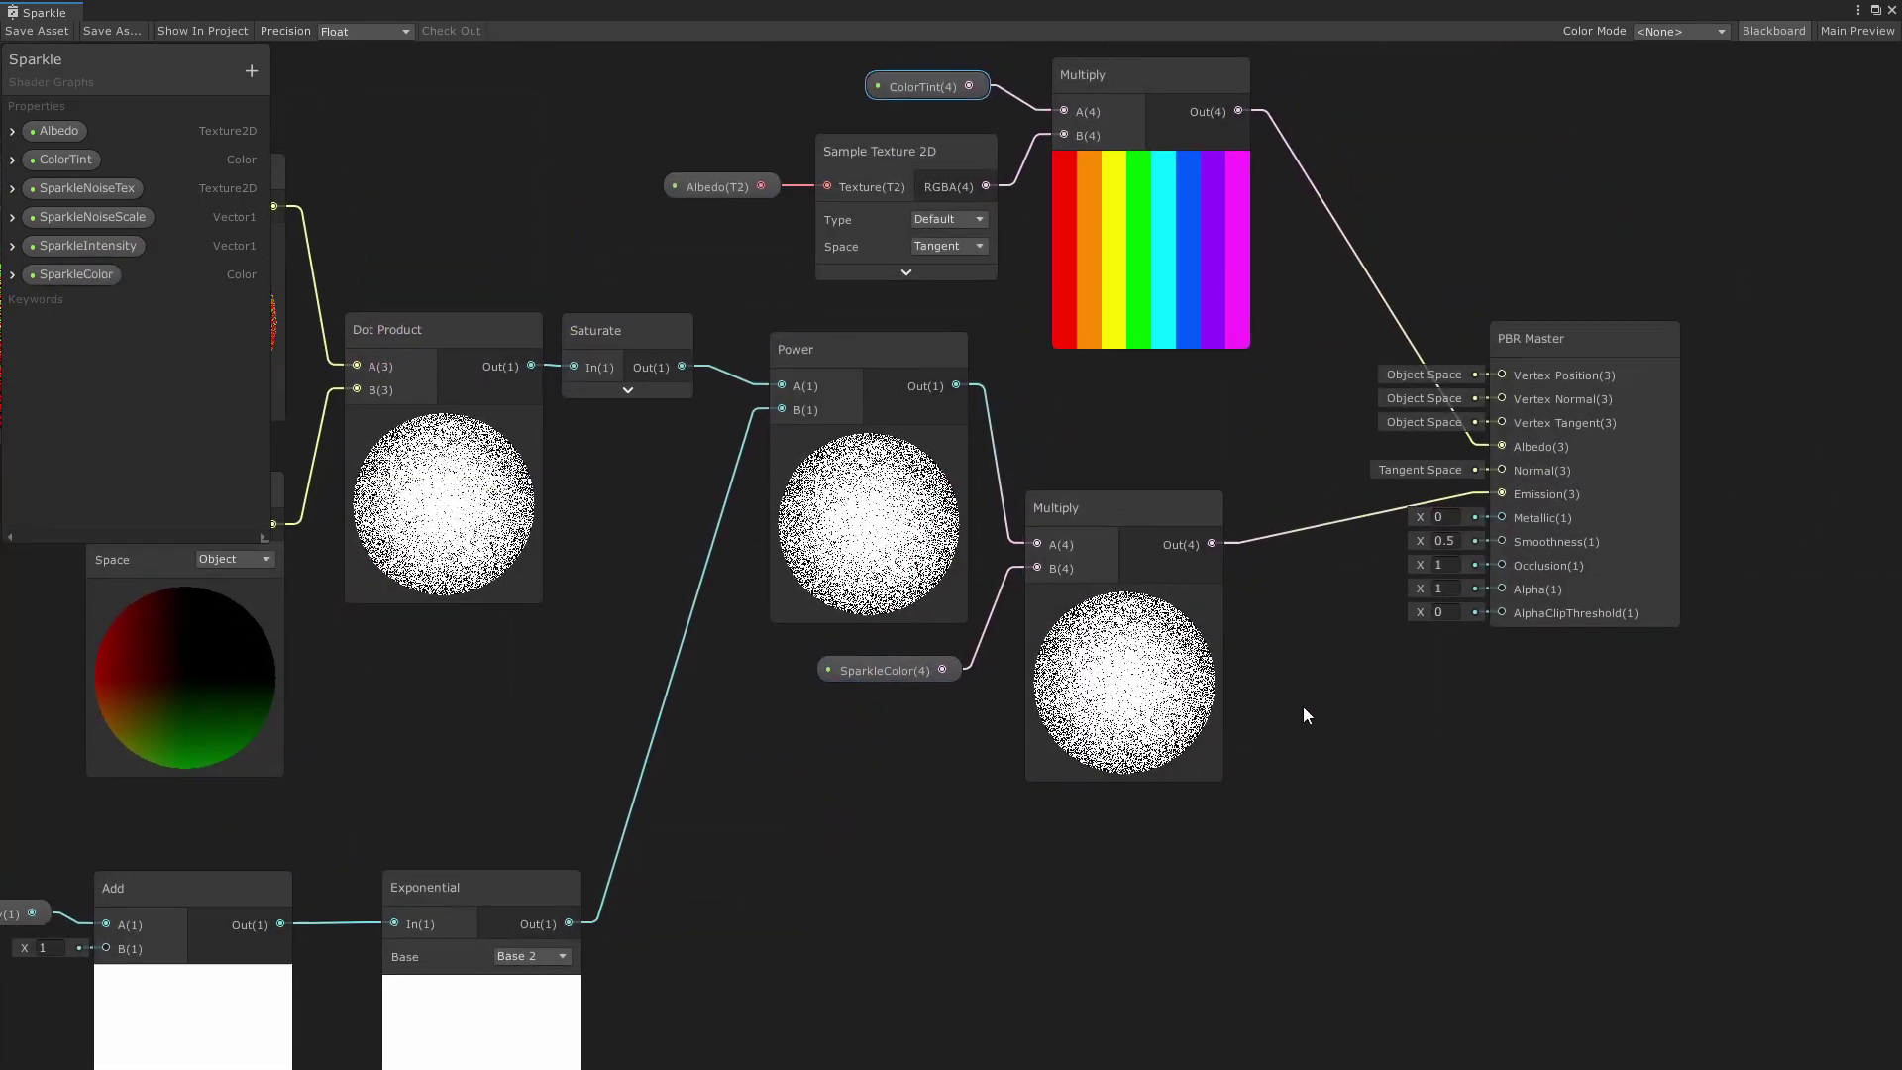
middle_click_drag(1304, 705, 902, 778)
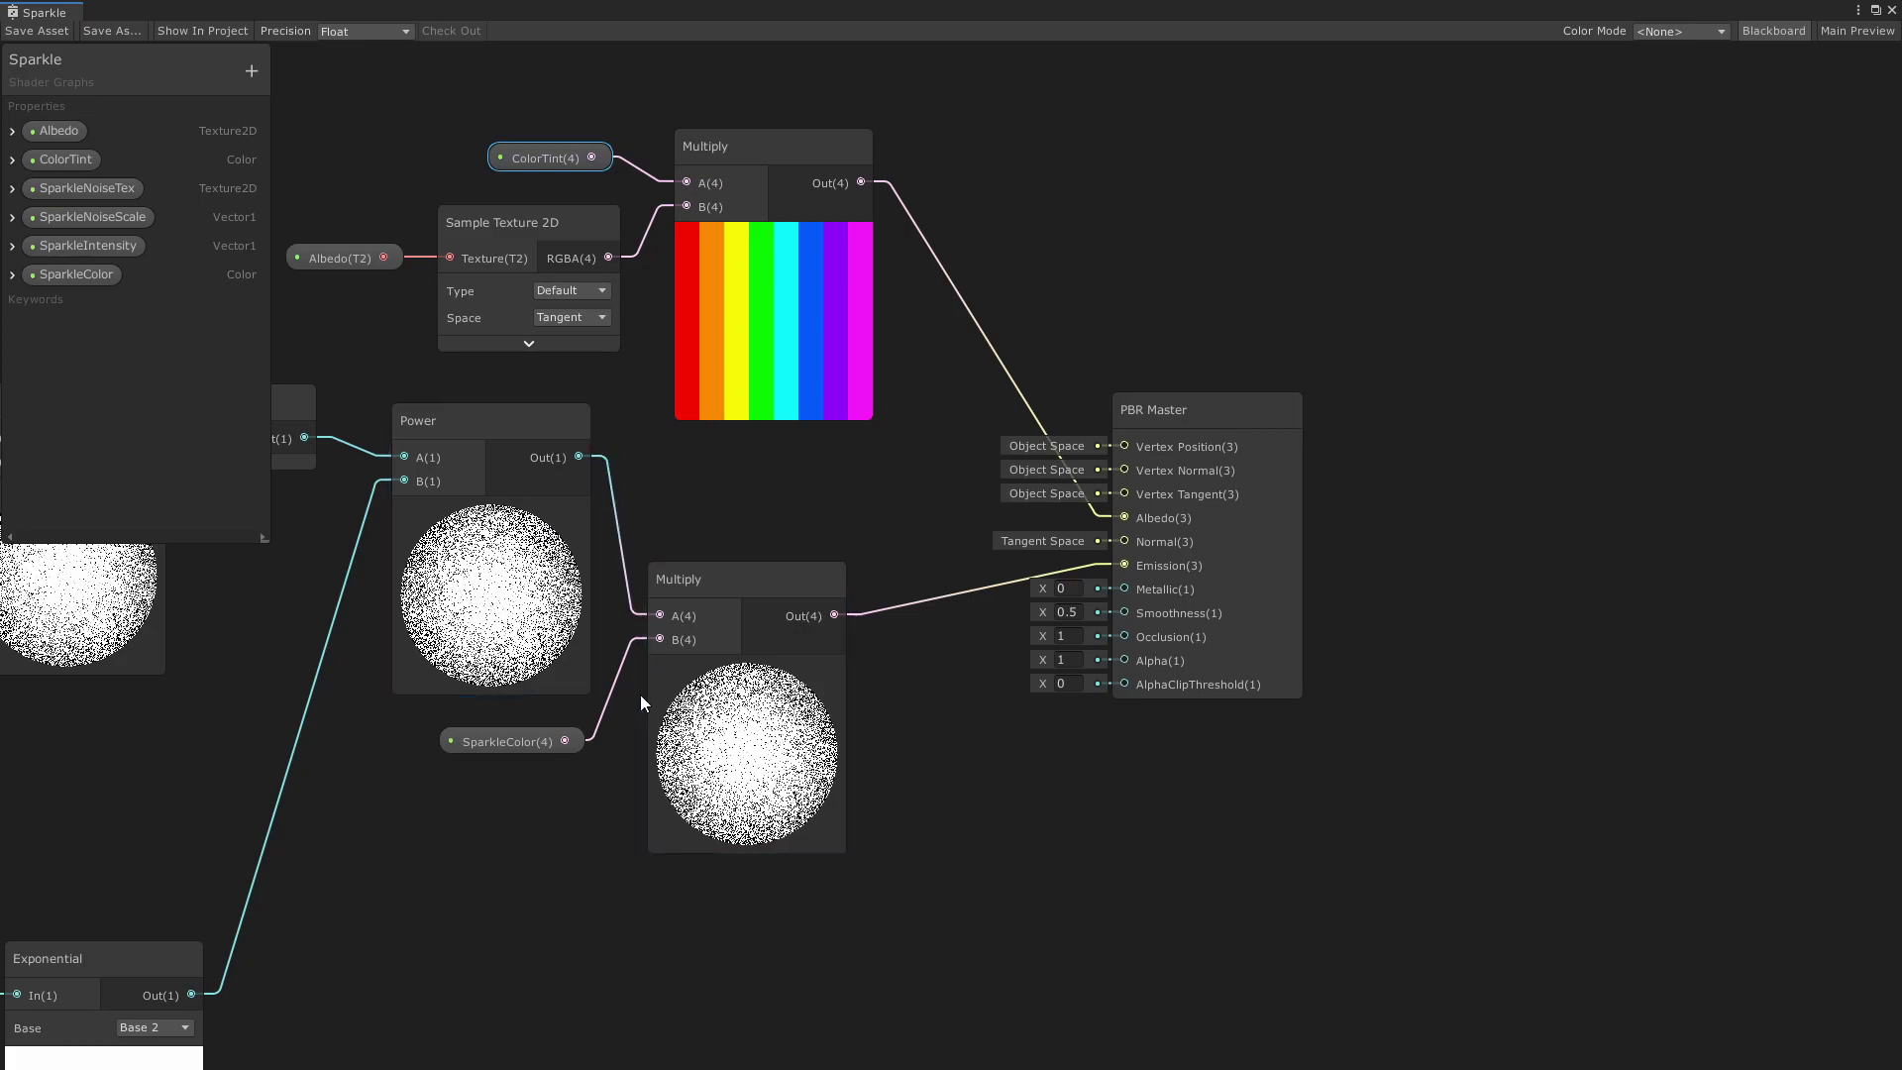
left_click(492, 747)
left_click(520, 768)
middle_click_drag(937, 709, 782, 682)
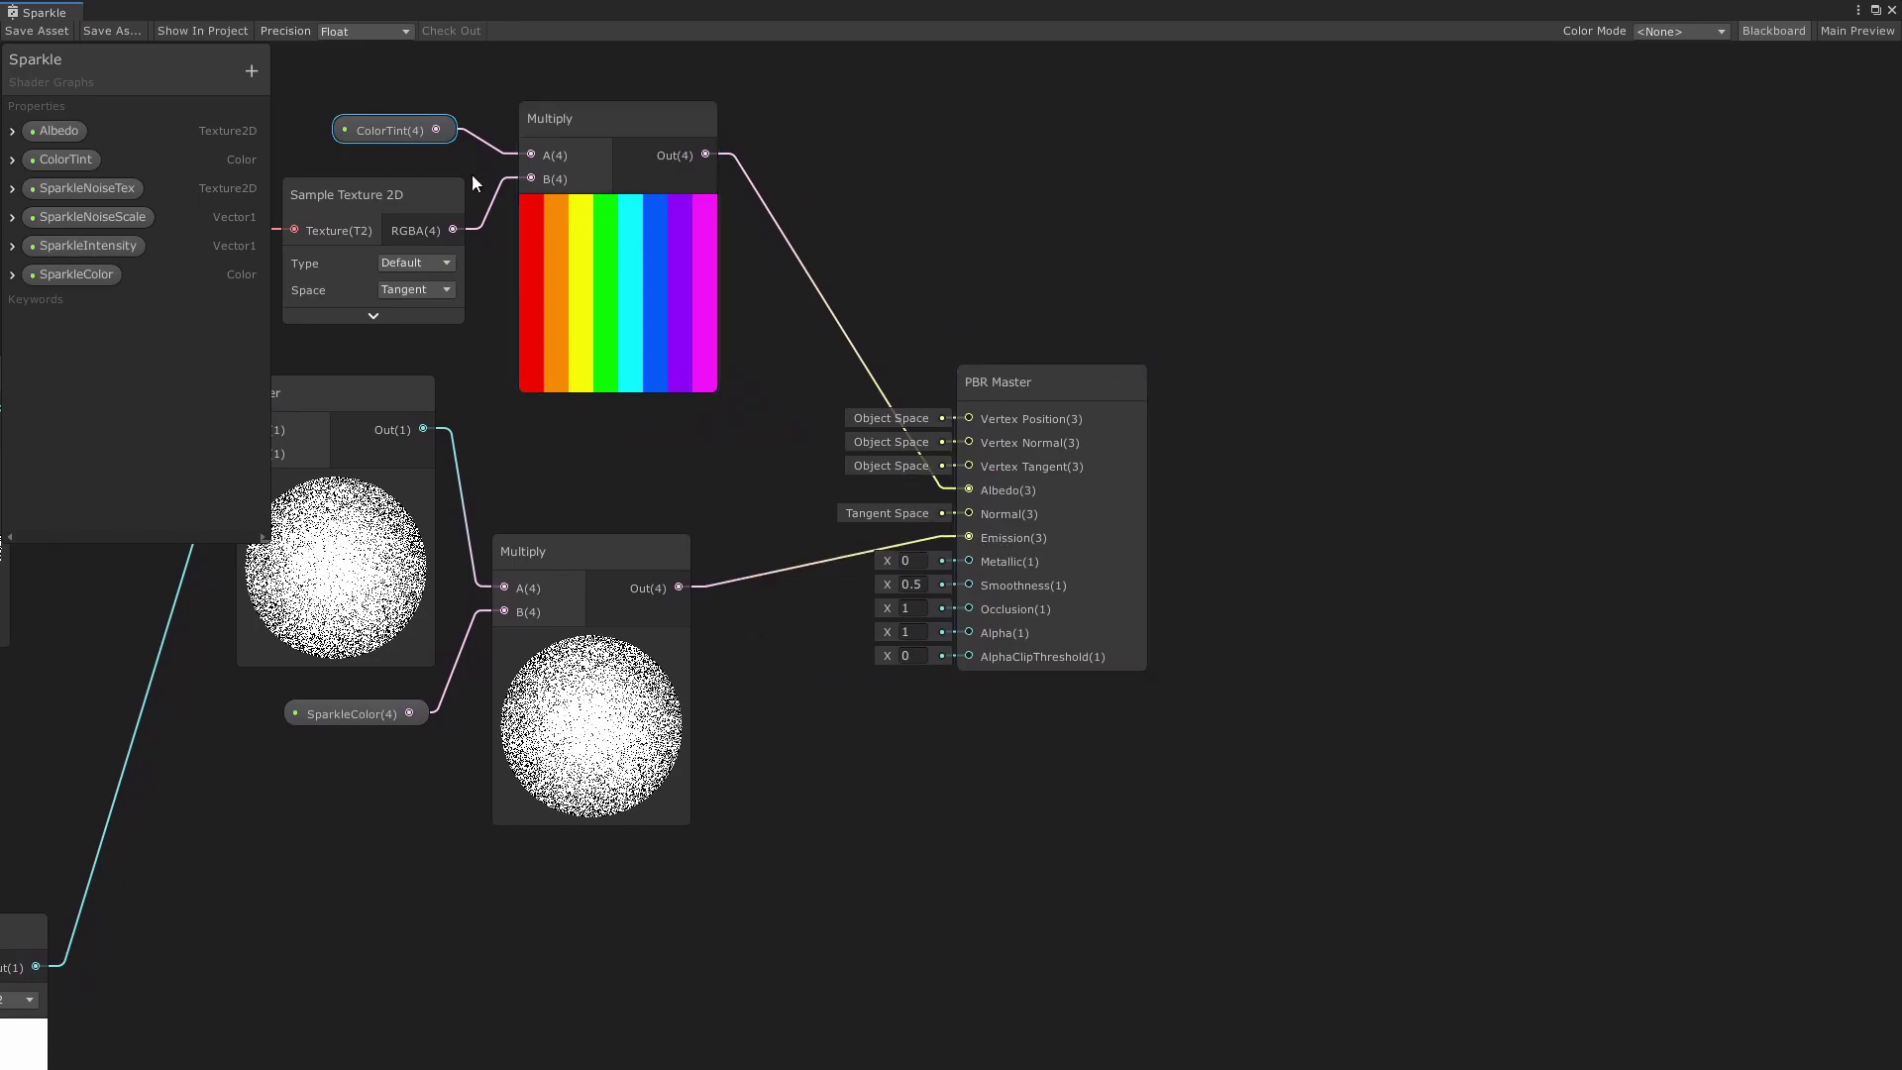
Step: Save and close the Sparkle shader graph, and run the scene in Play mode
left_click(34, 32)
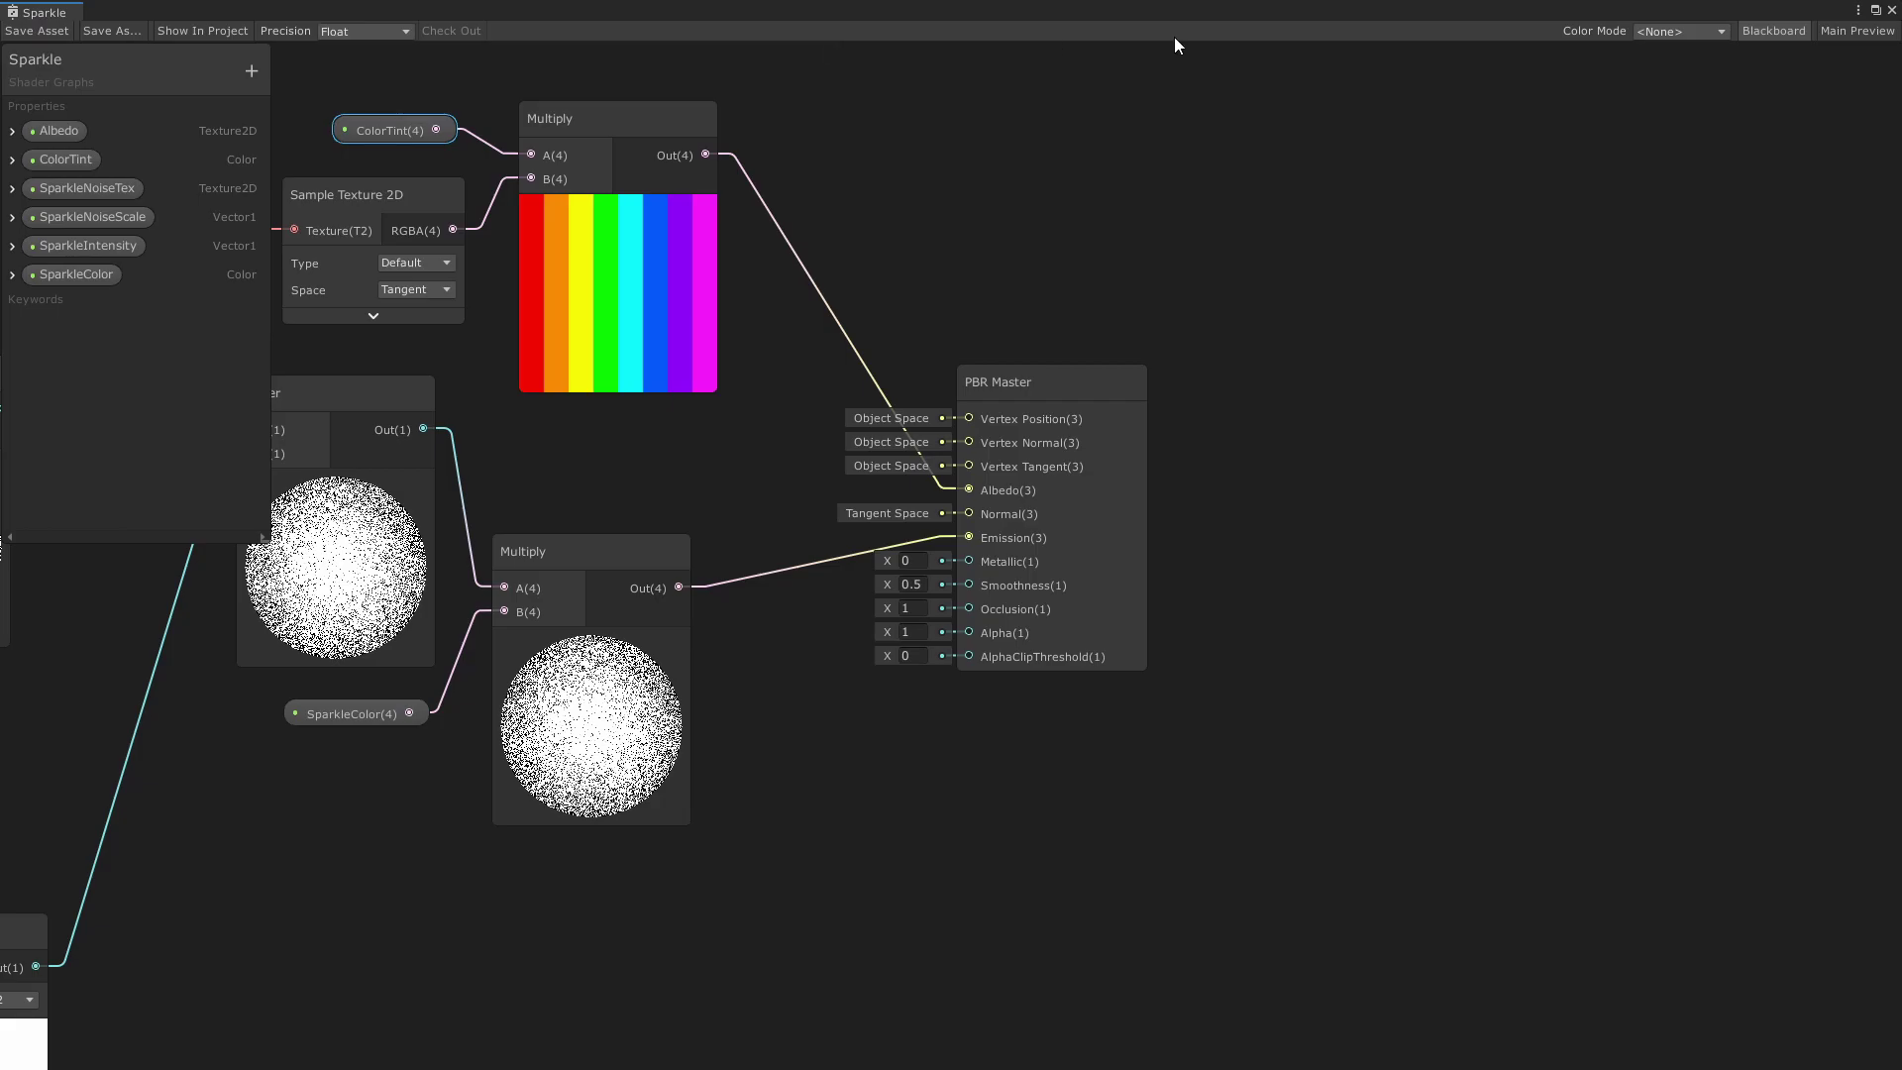
left_click(1891, 10)
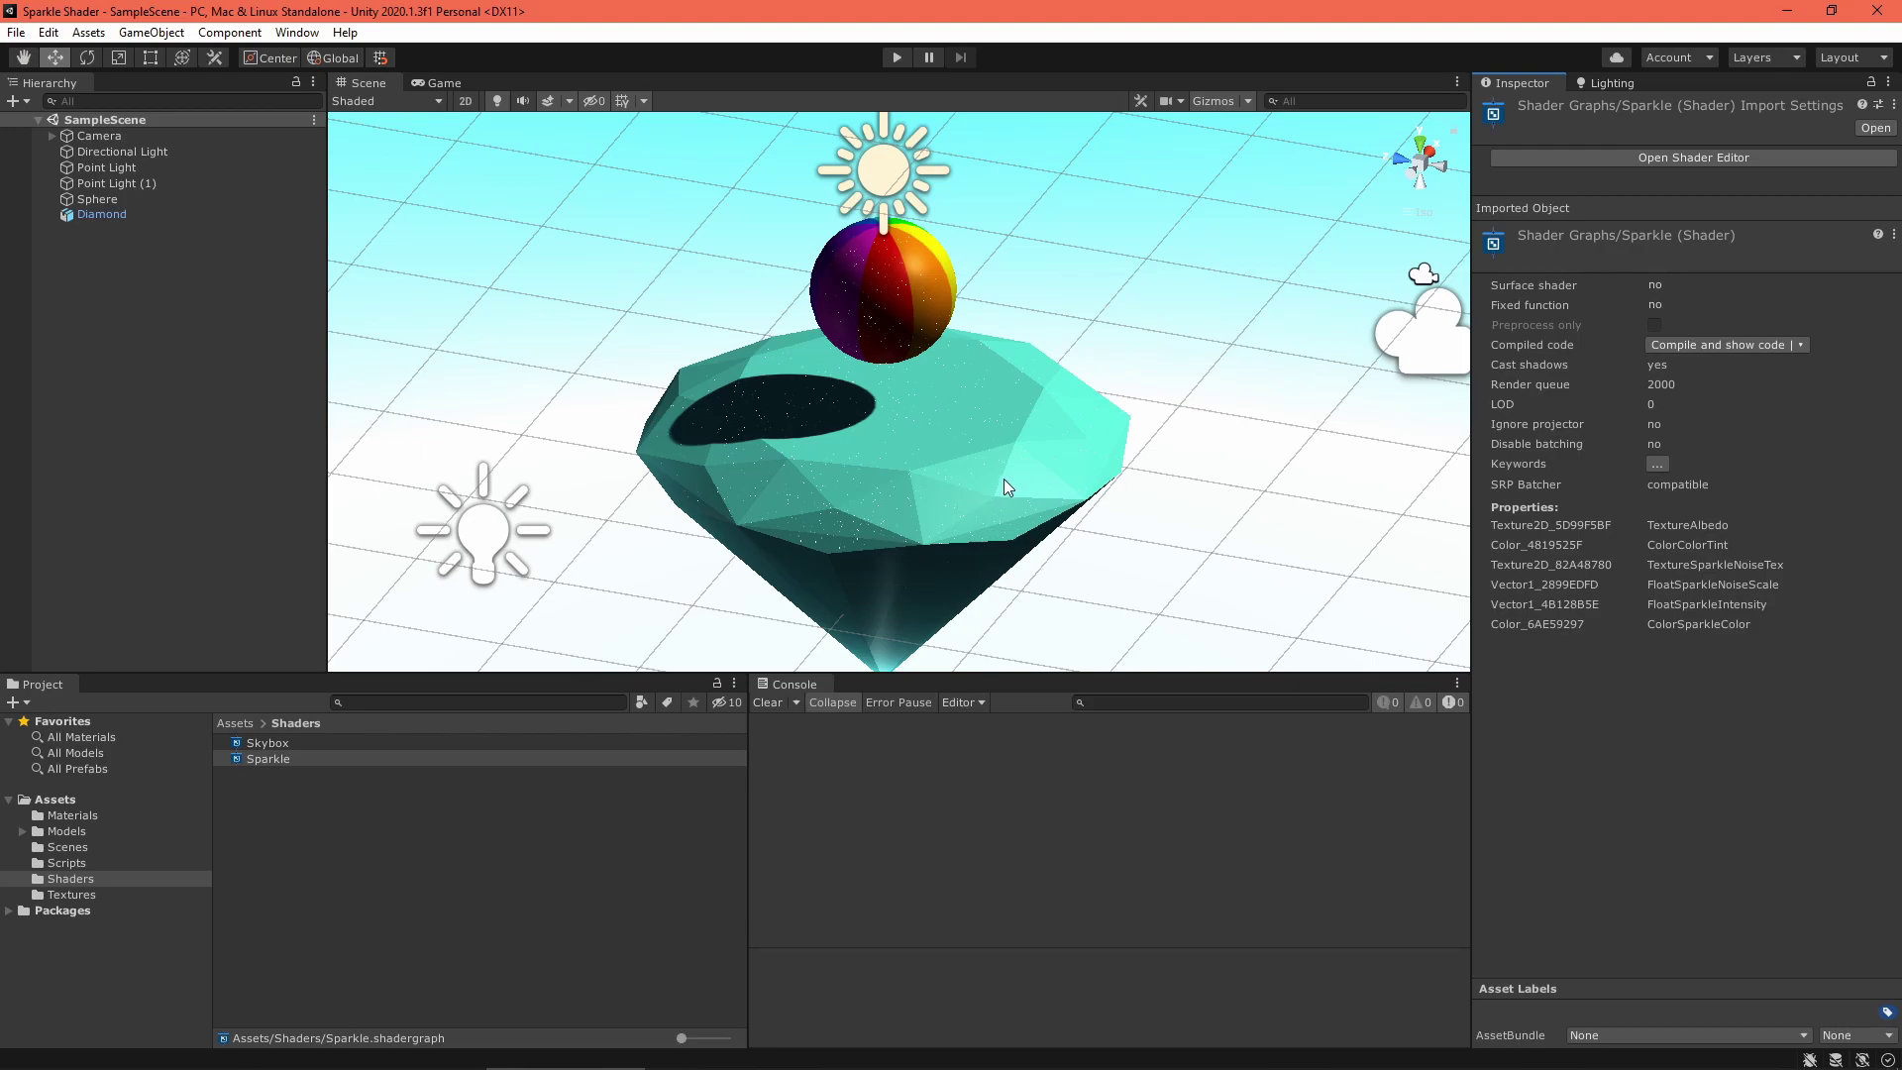
left_click(890, 55)
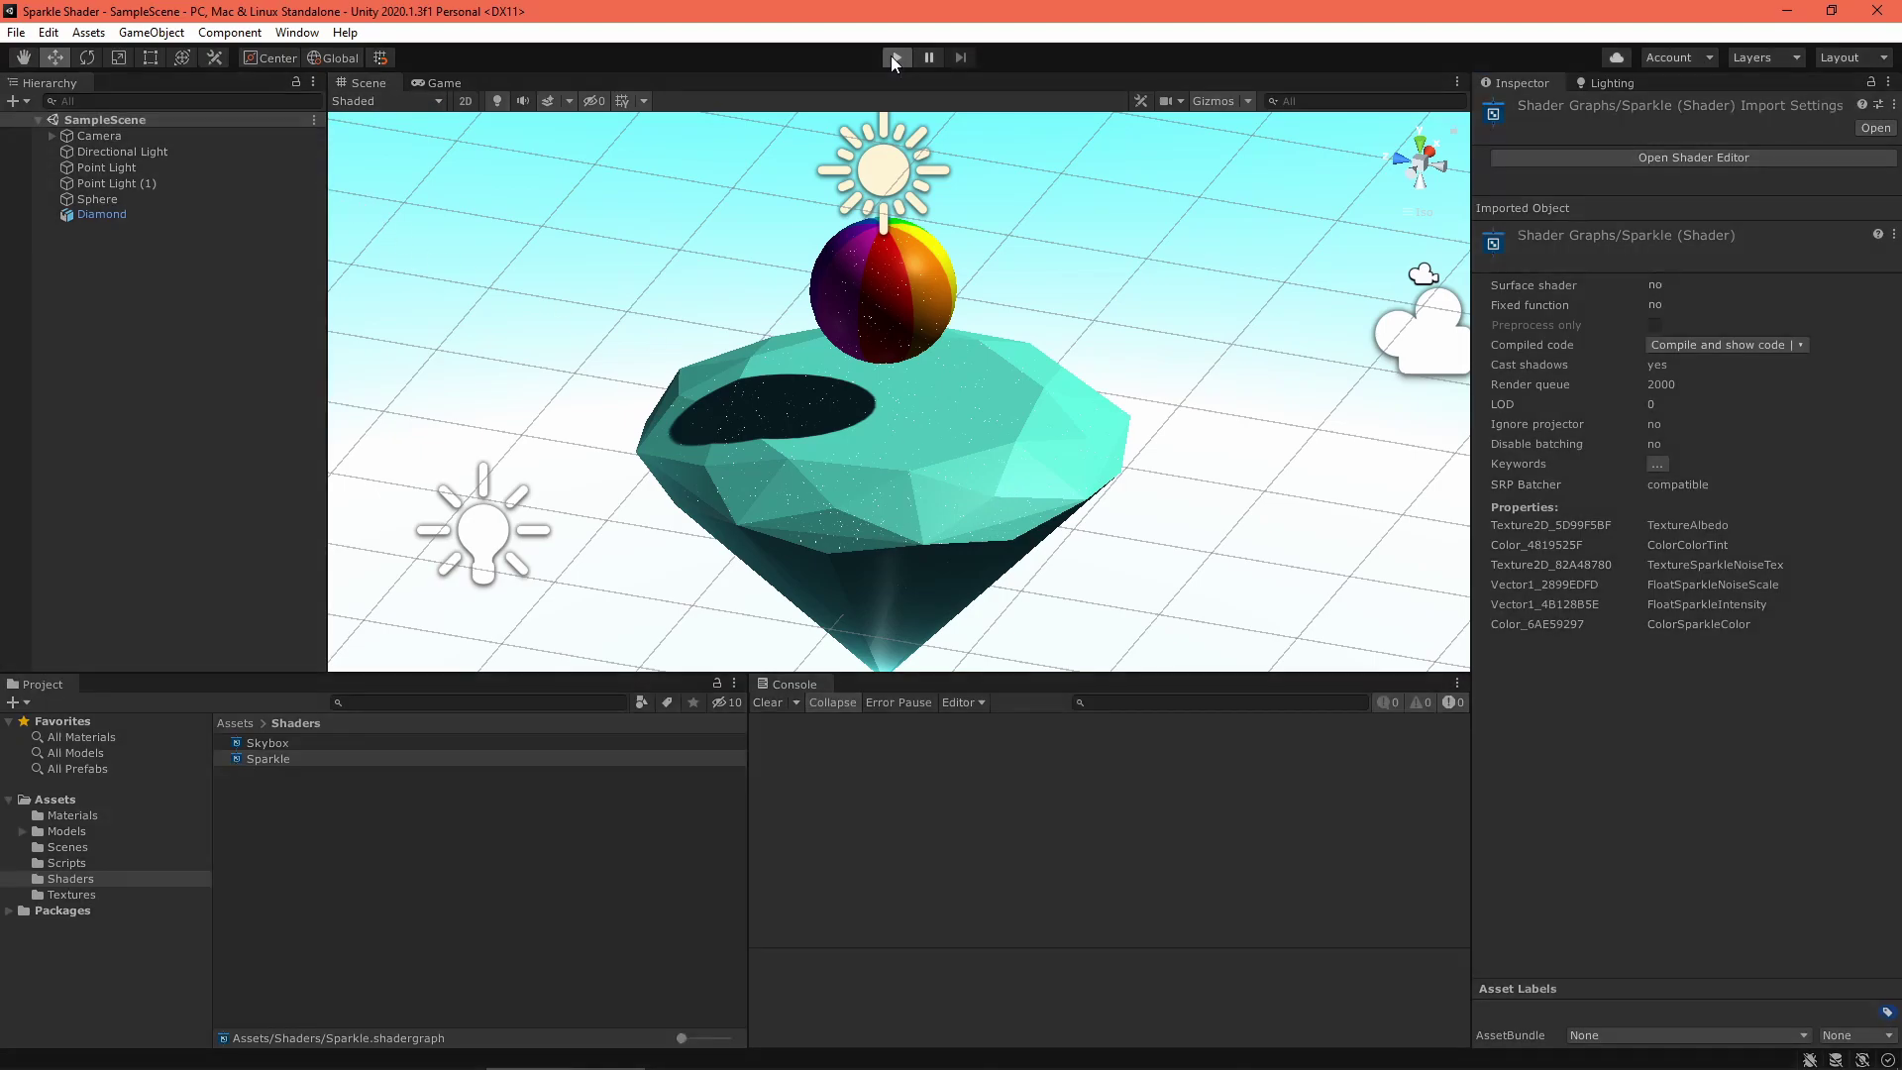